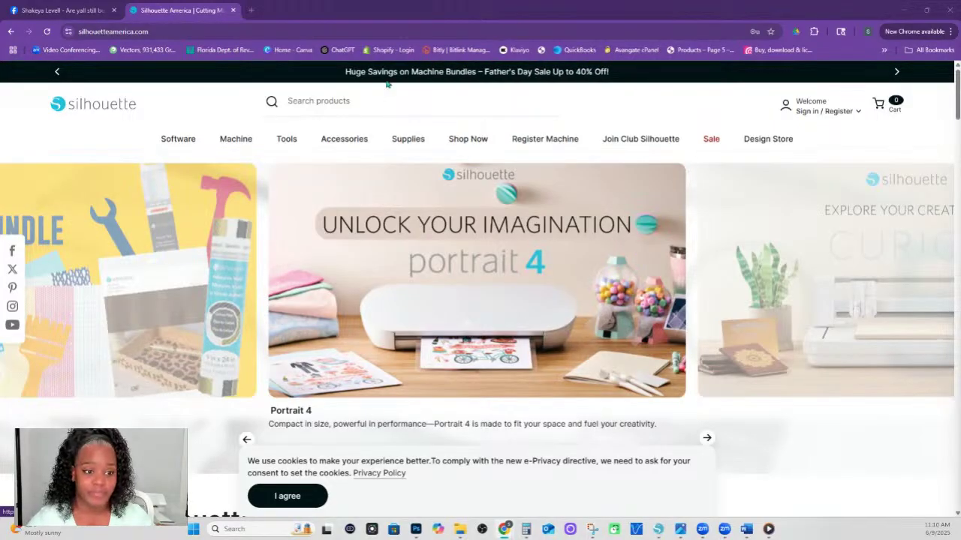
- Open the Silhouette Studio legacy versions download page from the site's Software section
mouse_move(804, 104)
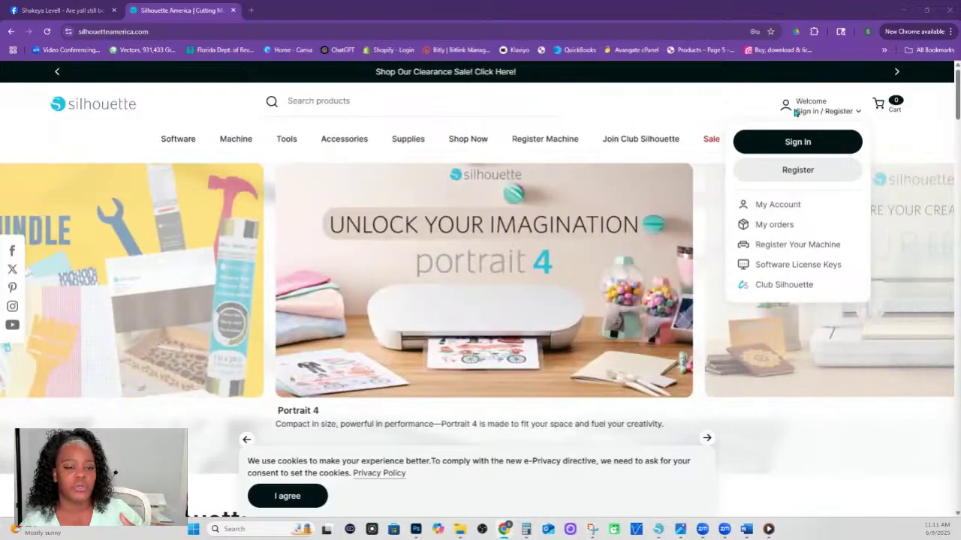
mouse_move(816, 112)
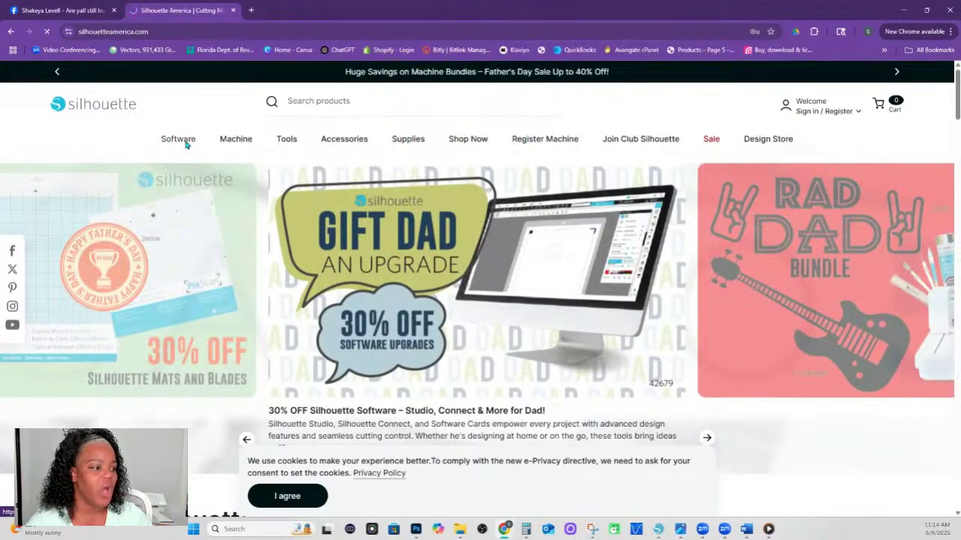
left_click(178, 140)
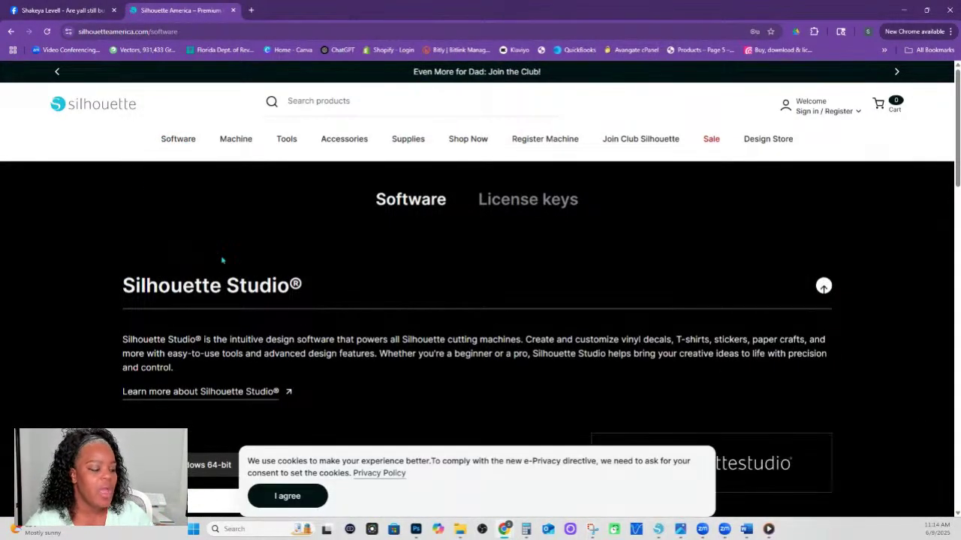
scroll(248, 317, "down", 3)
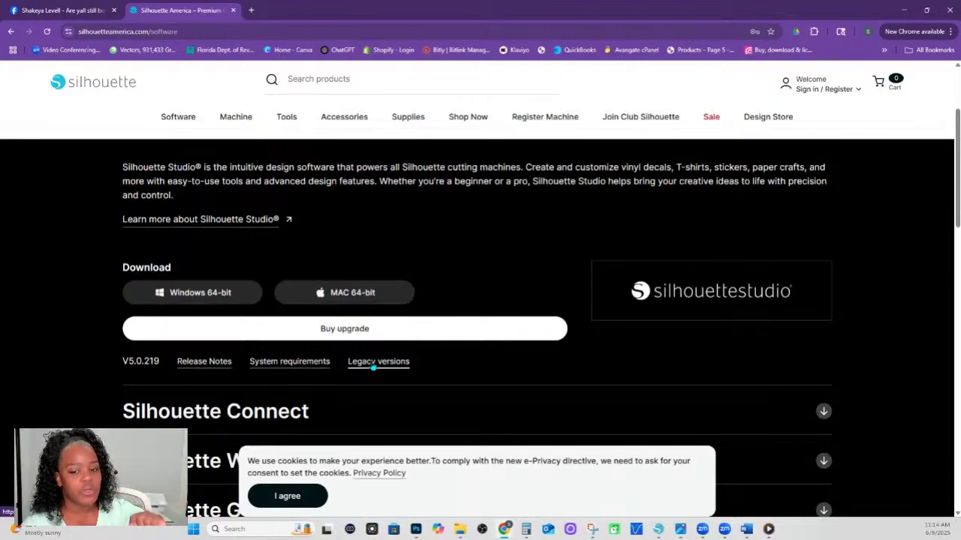
left_click(373, 365)
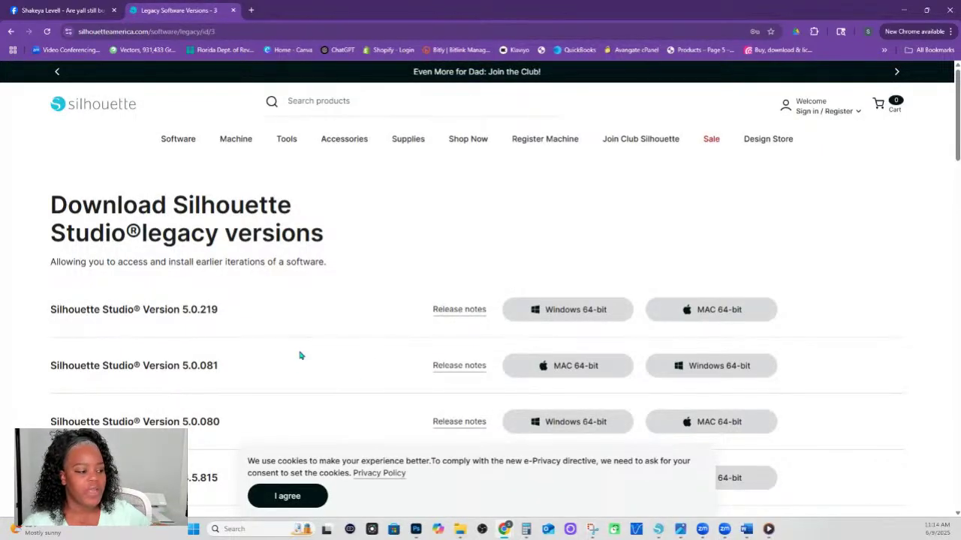
- Accept the cookie notice and highlight Silhouette Studio Version 4.3.370 in the legacy versions list
scroll(296, 351, "down", 3)
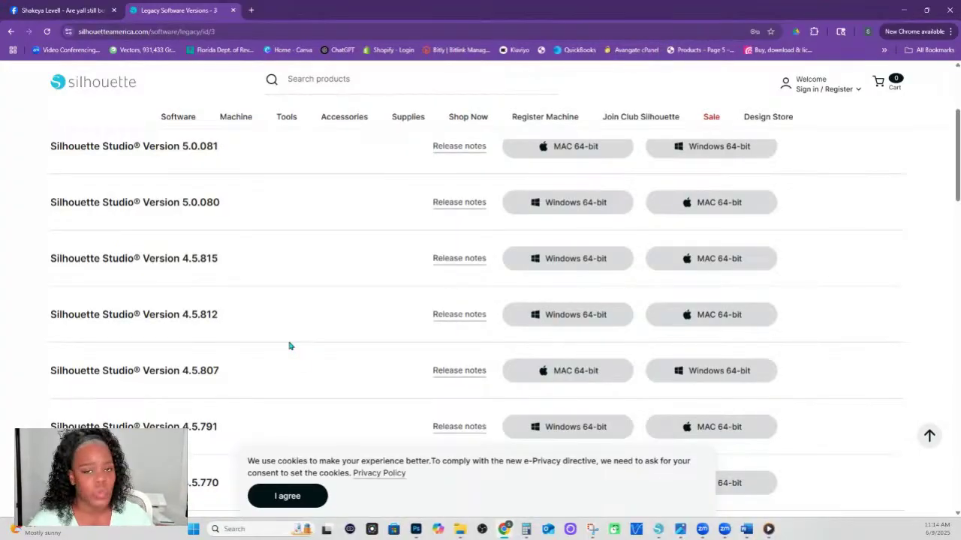
scroll(313, 383, "down", 3)
scroll(314, 392, "down", 5)
scroll(314, 391, "down", 1)
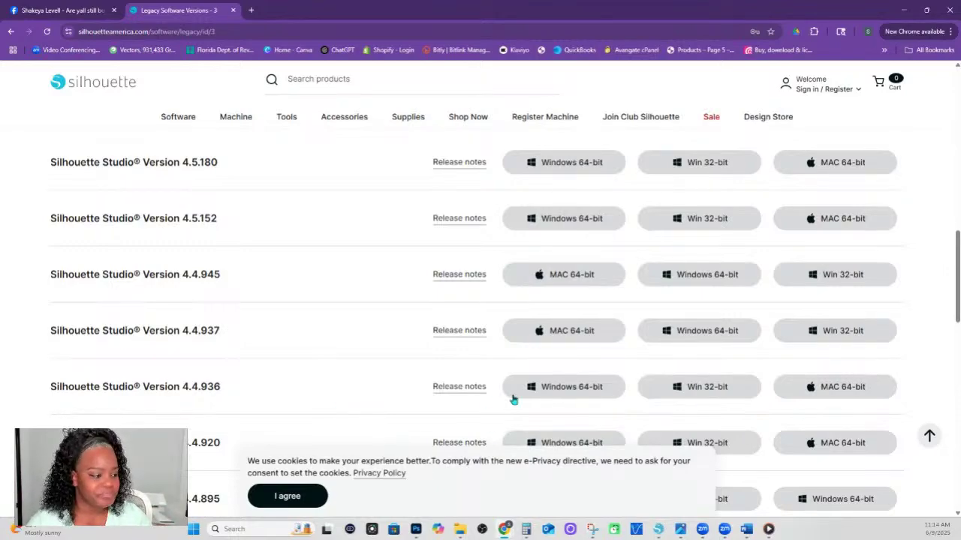
scroll(293, 343, "down", 1)
scroll(294, 353, "down", 4)
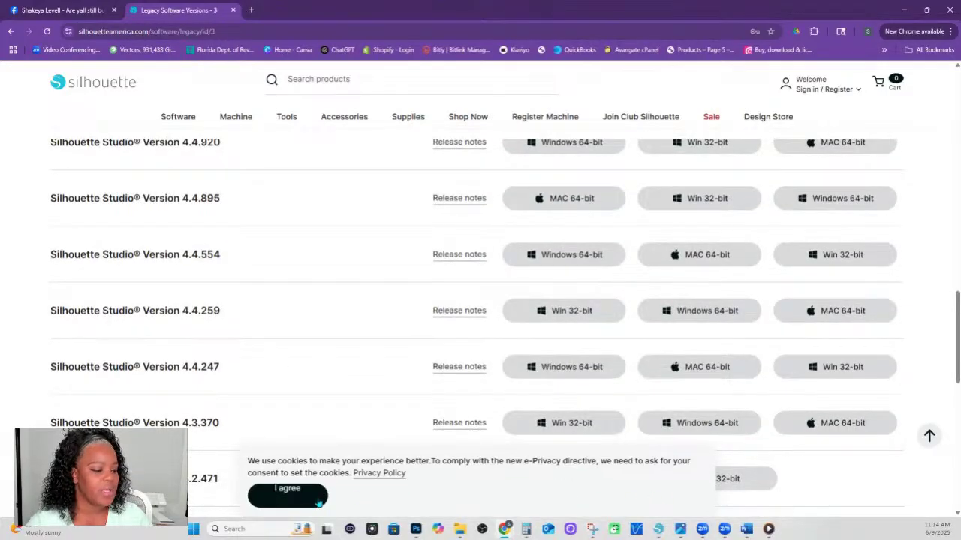
left_click(287, 496)
scroll(218, 372, "down", 1)
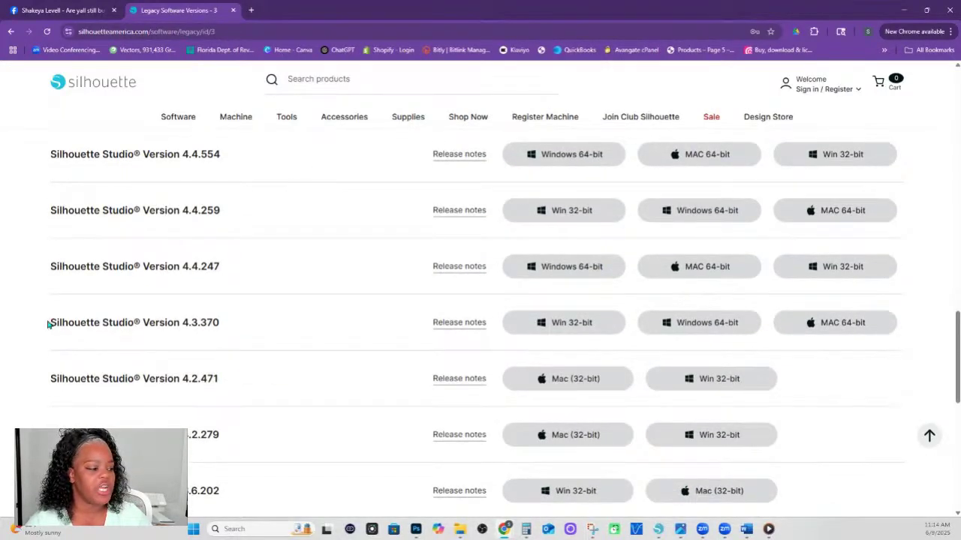
left_click_drag(49, 323, 227, 335)
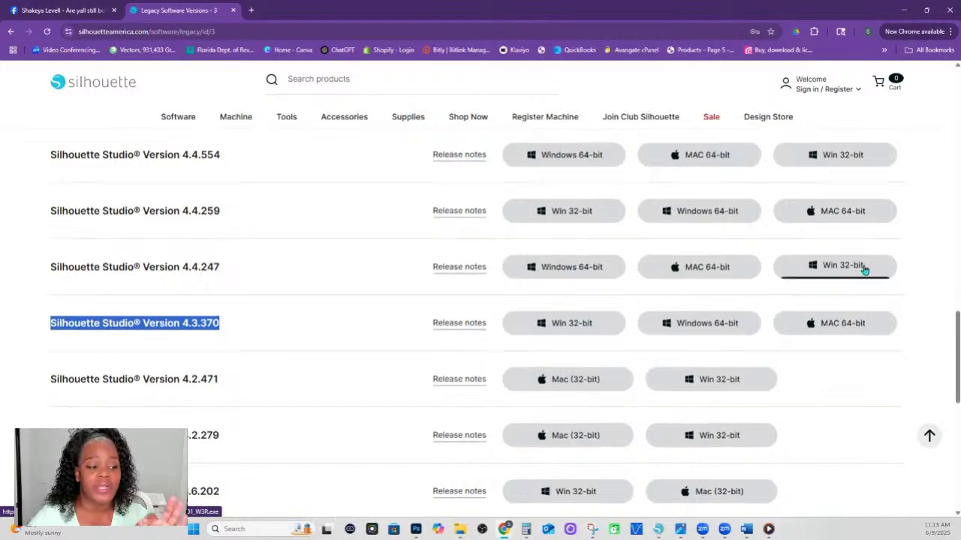
- Compare the Windows 64-bit, Win 32-bit and MAC 64-bit downloads offered across the newer and older legacy versions
scroll(863, 271, "up", 3)
scroll(865, 271, "up", 8)
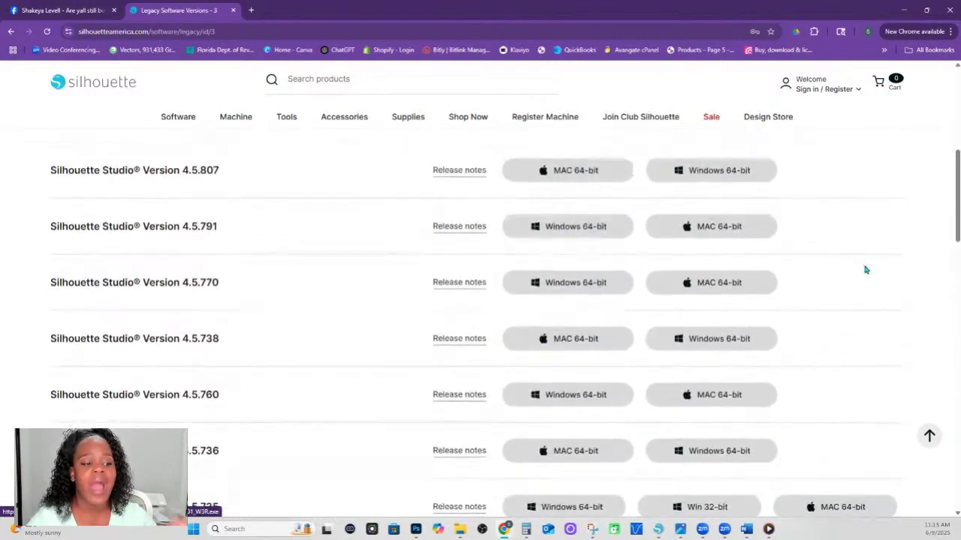
scroll(672, 387, "up", 5)
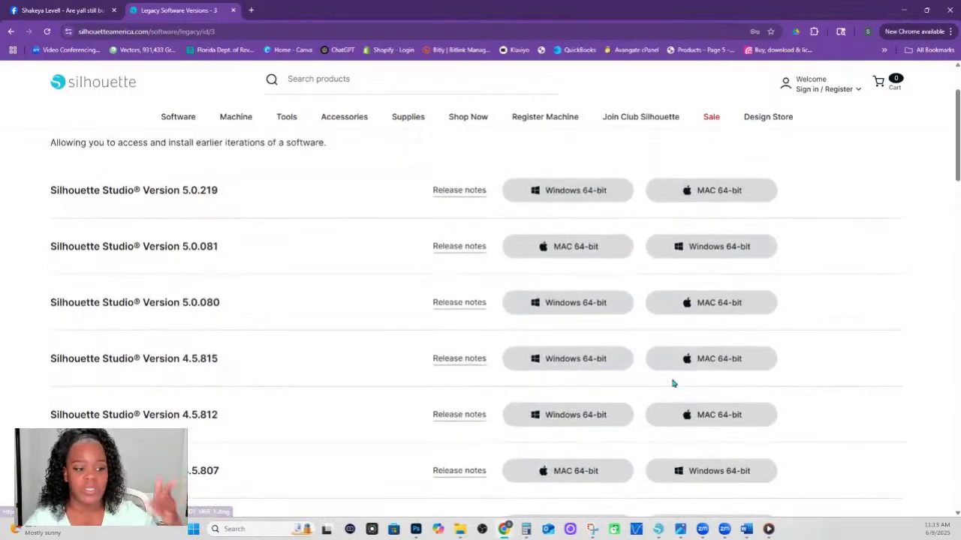
scroll(672, 383, "down", 10)
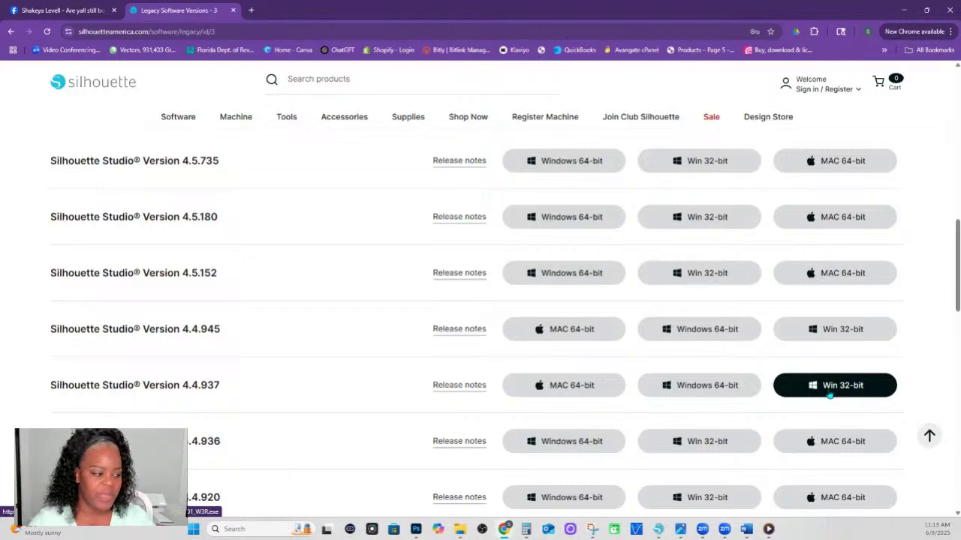
scroll(787, 390, "up", 10)
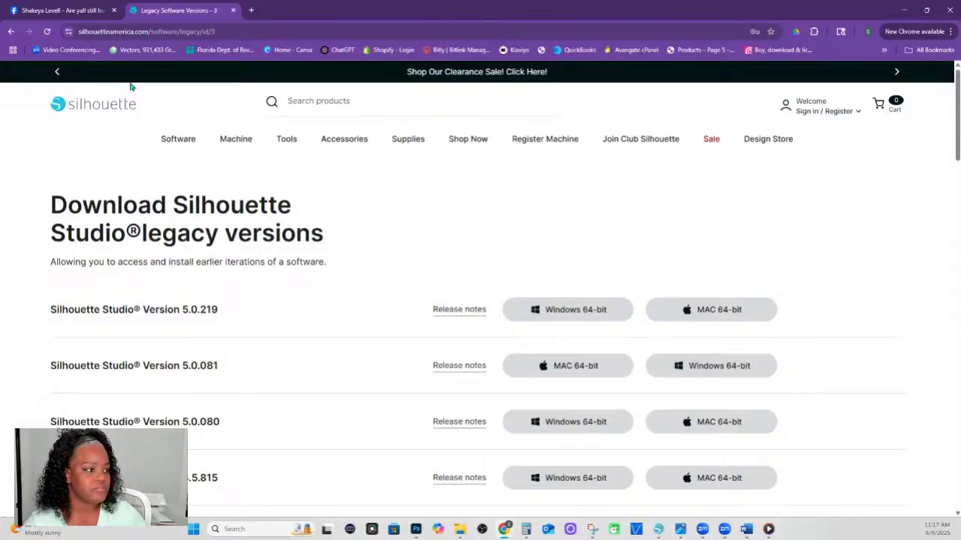
- Open the Canva home page in the browser
mouse_move(344, 139)
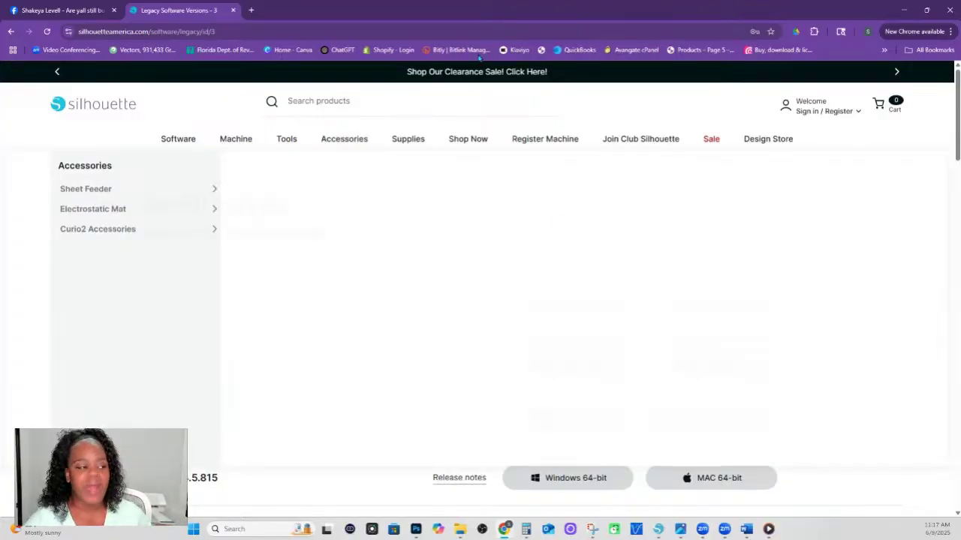
left_click(289, 50)
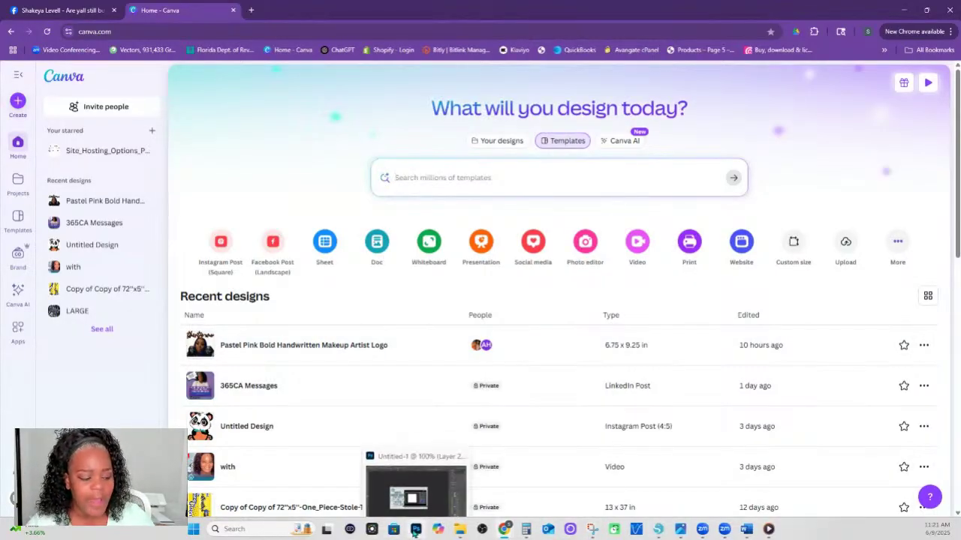
- Switch to Silhouette Studio, start a new blank drawing and display its grid and snapping settings
left_click(416, 529)
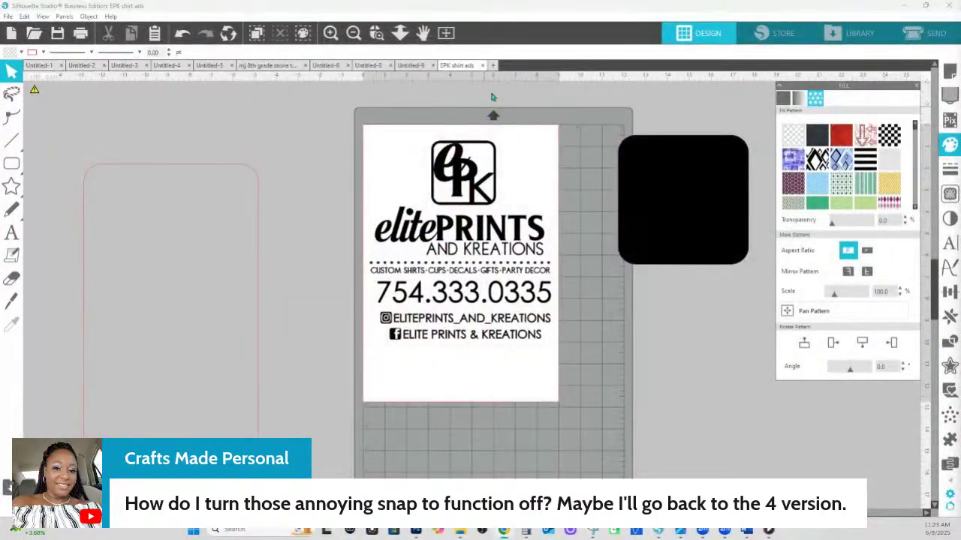
left_click(493, 65)
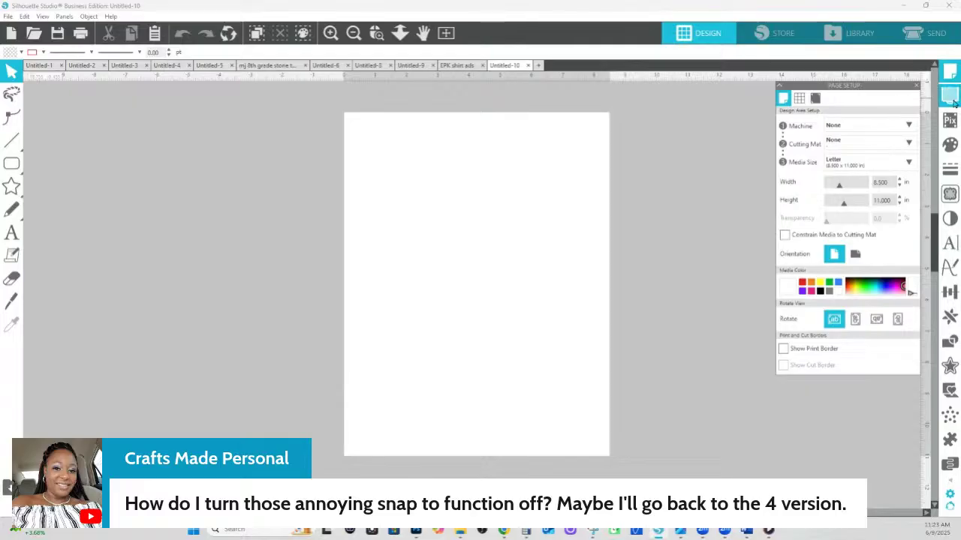
left_click(798, 100)
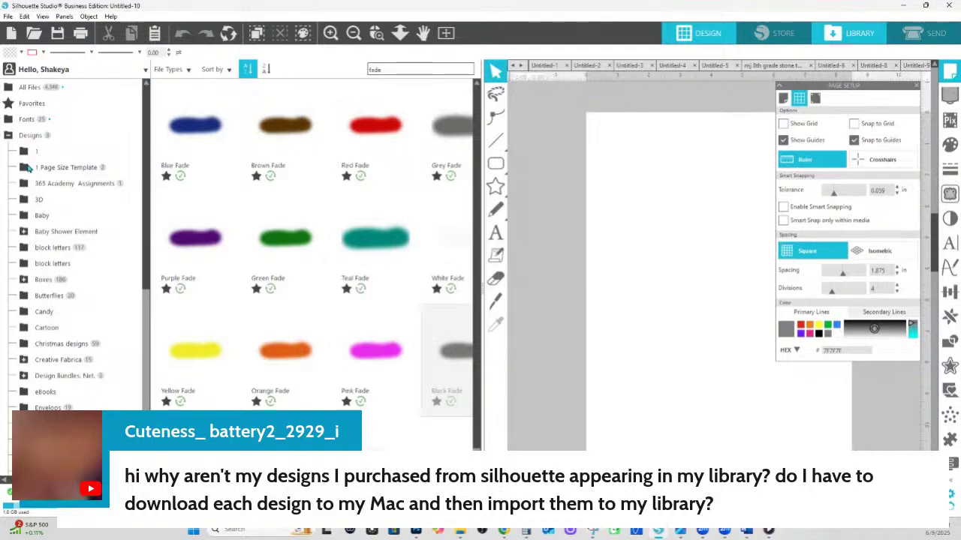
- Look through the library's account options and close the library view beside the drawing
left_click(137, 74)
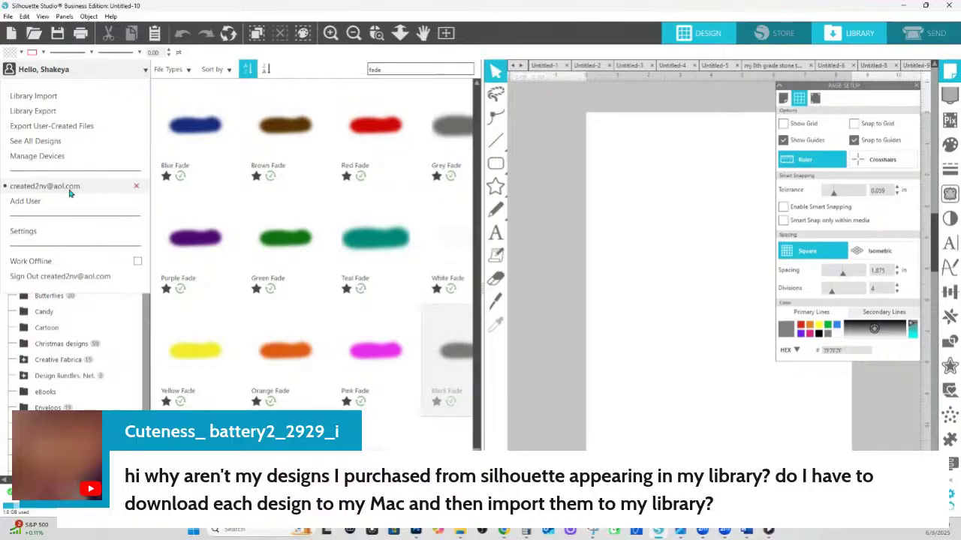
left_click(138, 186)
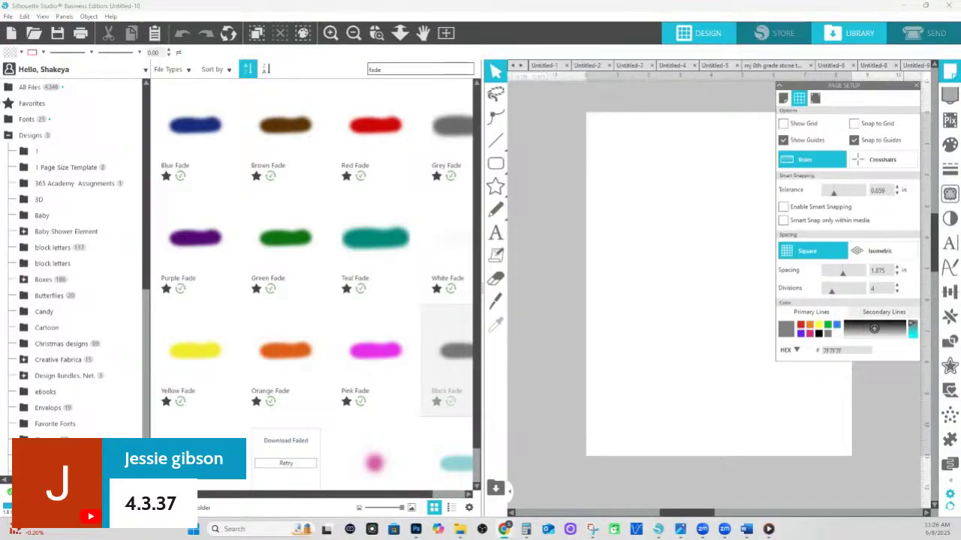
left_click(511, 491)
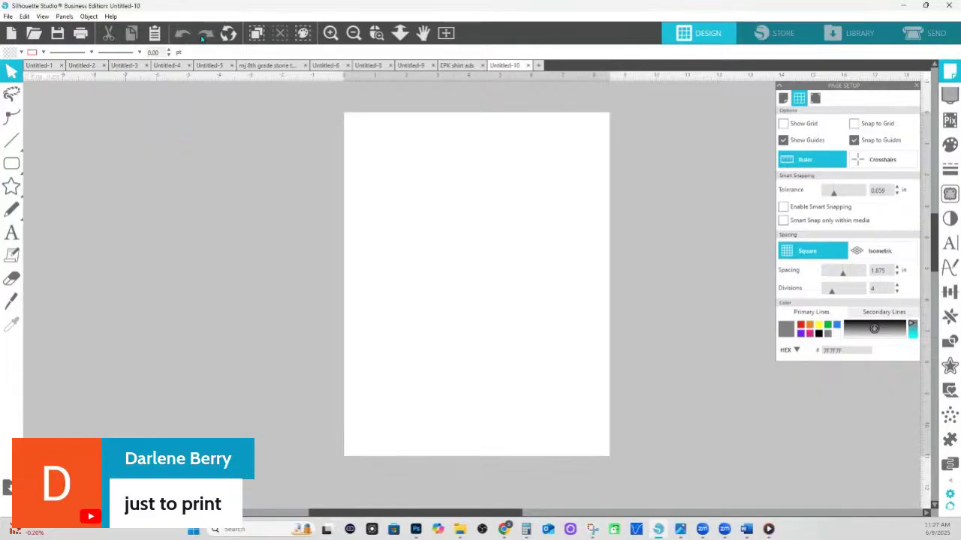
- Change the edition the program is viewed in from Business Edition to the basic Silhouette Studio edition
left_click(113, 17)
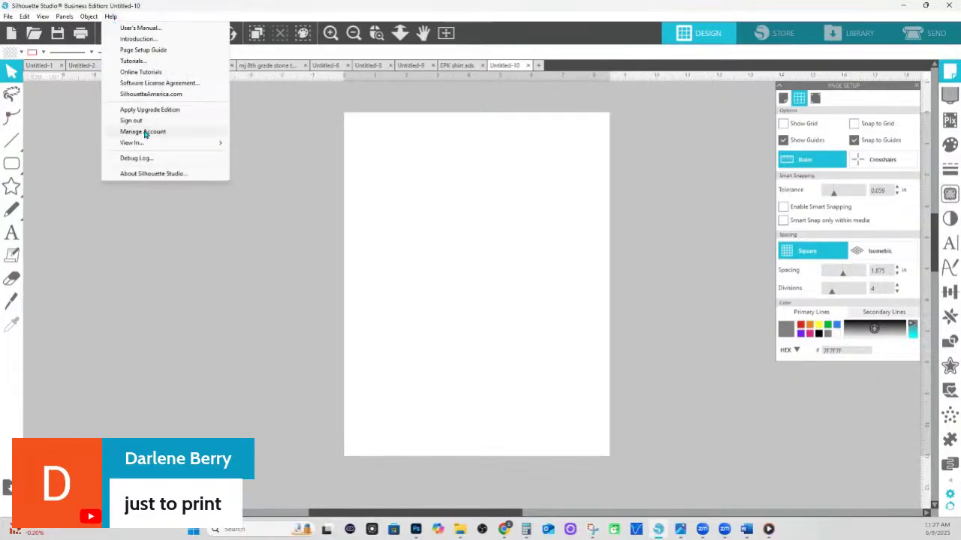
mouse_move(145, 146)
left_click(280, 179)
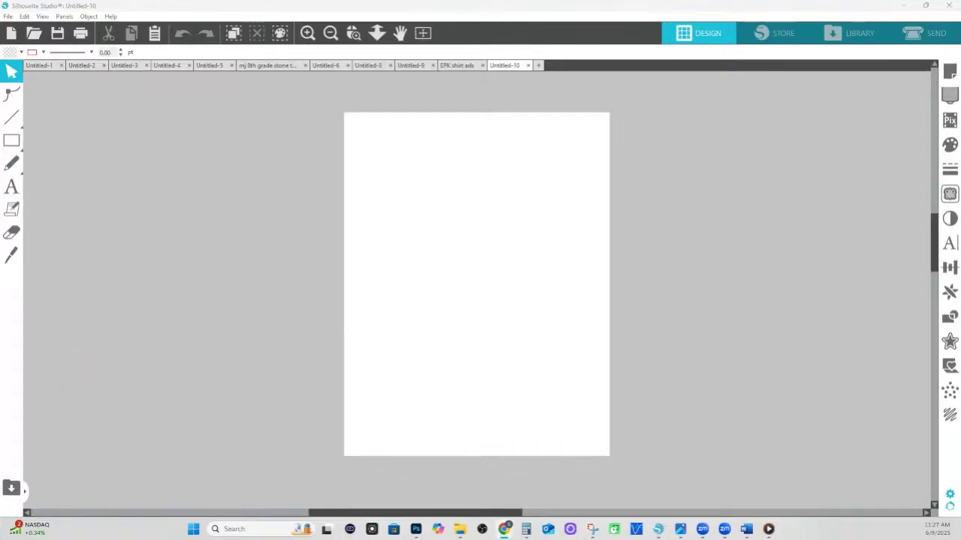
- Open the page setup and choose None as the machine for the drawing
left_click(949, 71)
left_click(892, 173)
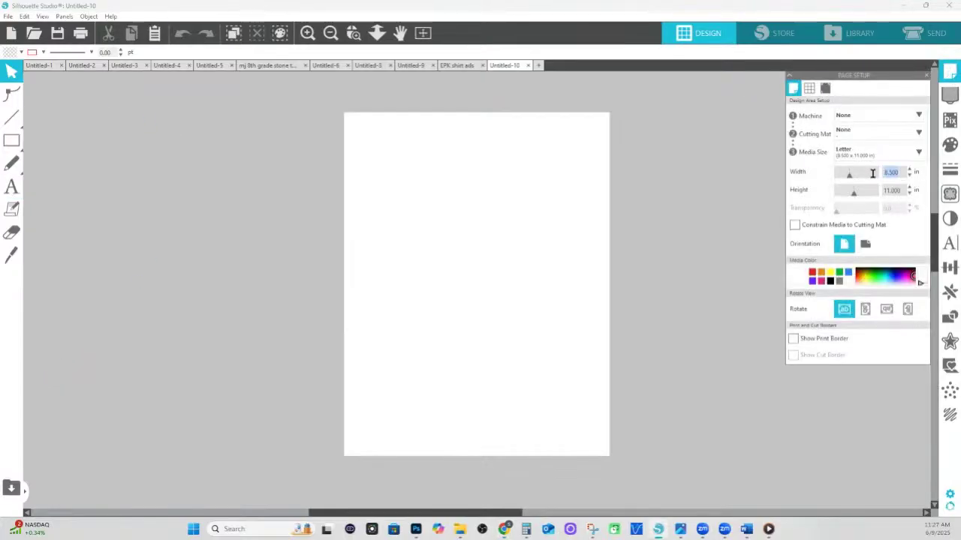
left_click(878, 117)
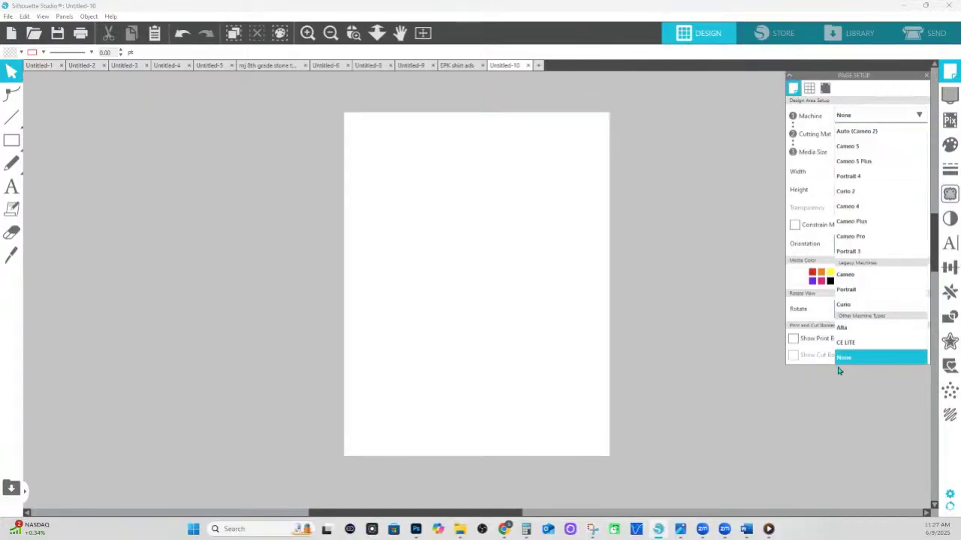
left_click(843, 358)
left_click(866, 122)
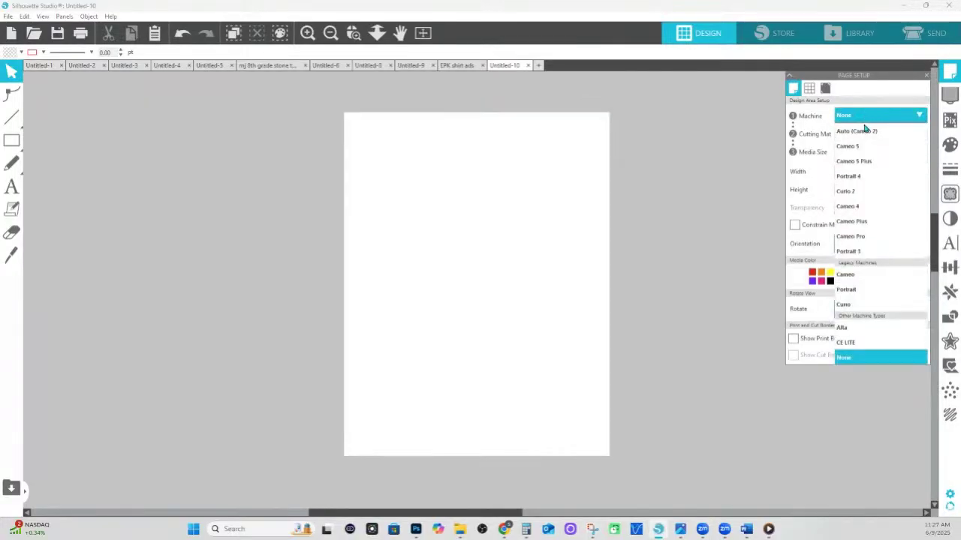
left_click(843, 359)
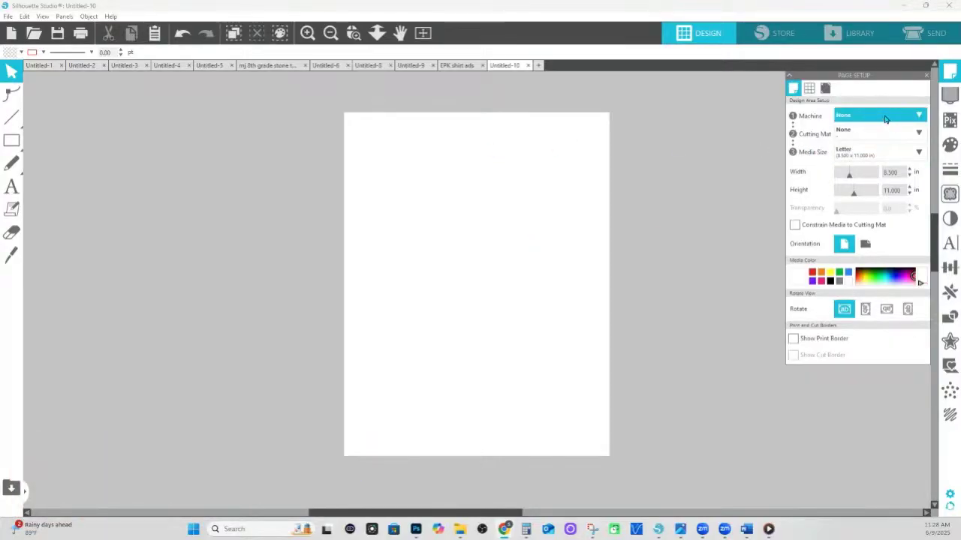
- Set the custom media size to 12.95 in wide and 24 in high
left_click(897, 173)
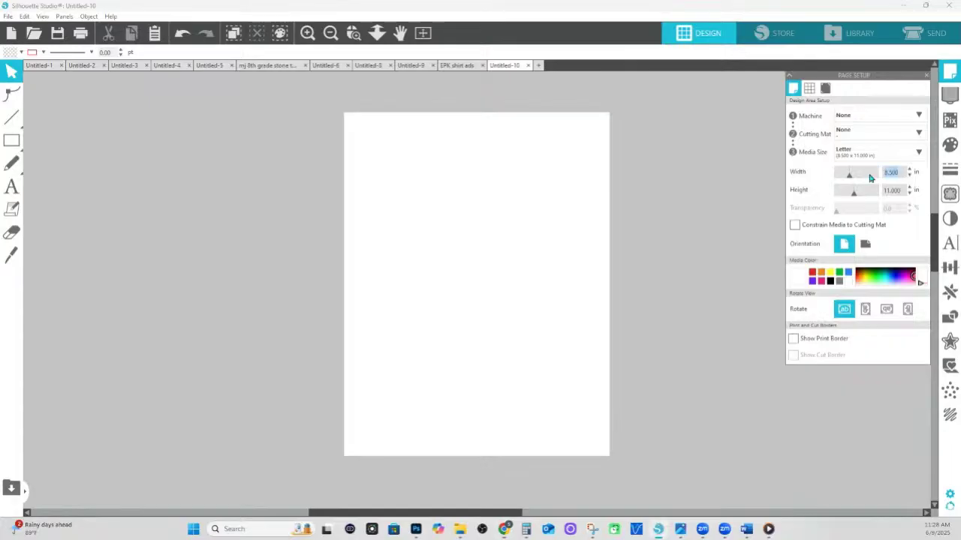
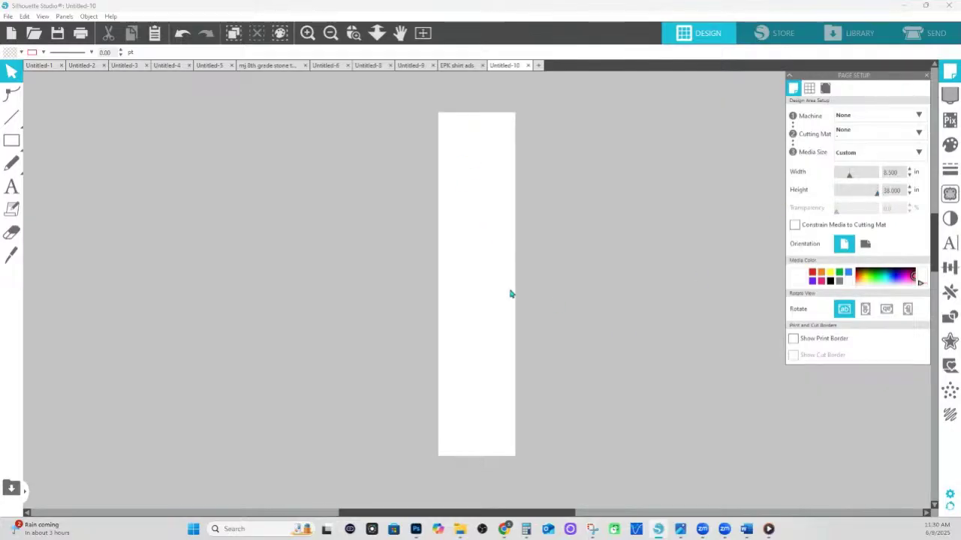
left_click(850, 174)
type("12.95")
key("Return")
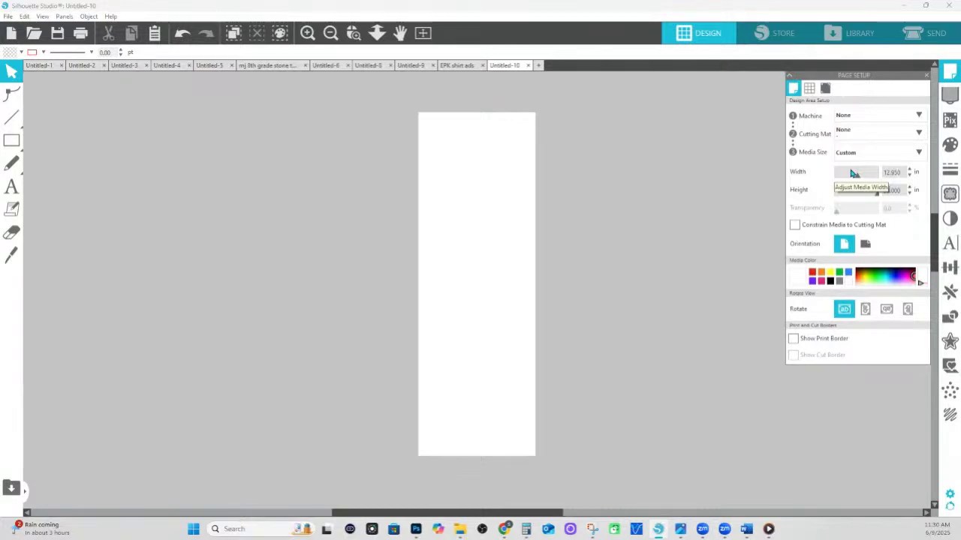
double_click(892, 189)
type("24")
key("Return")
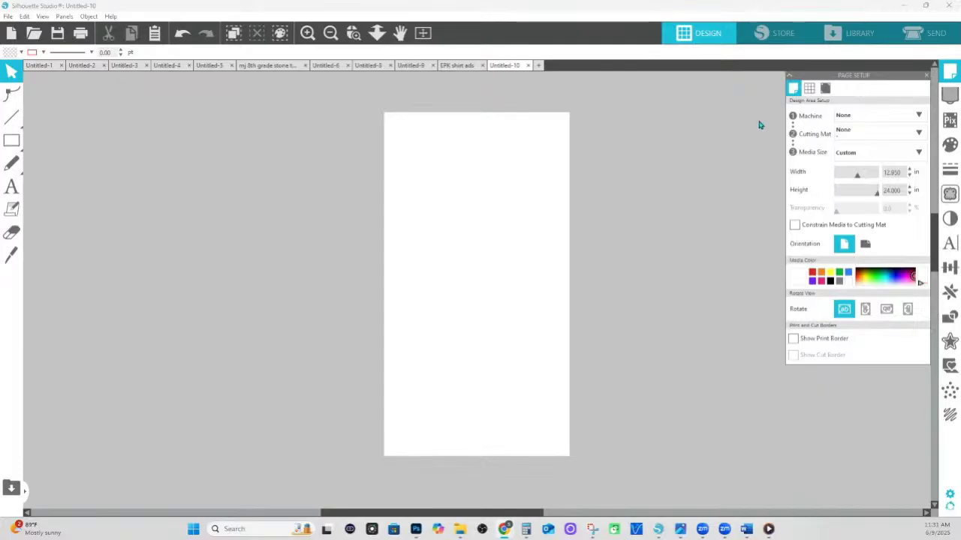
- Switch to Canva in the browser, begin a custom-size design and set its units to inches
mouse_move(652, 531)
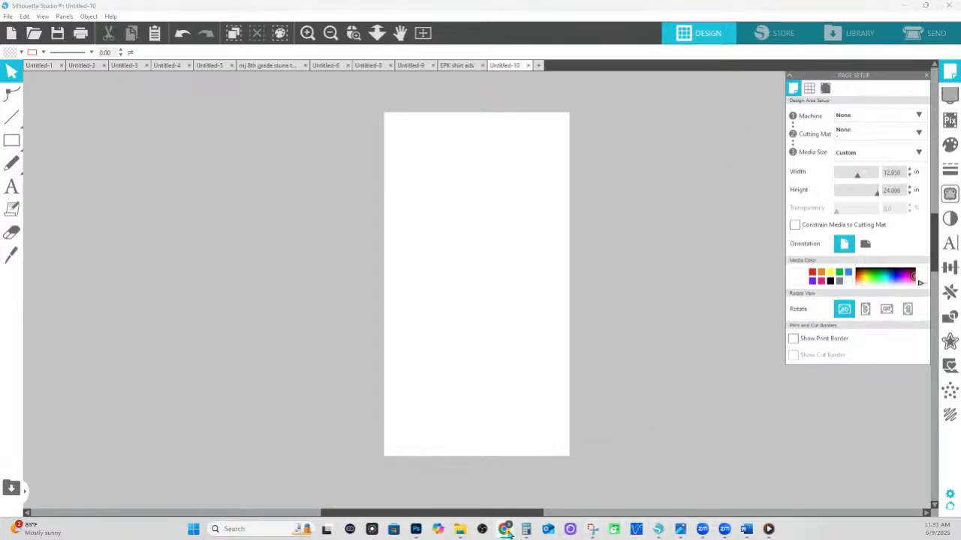
mouse_move(507, 531)
left_click(654, 442)
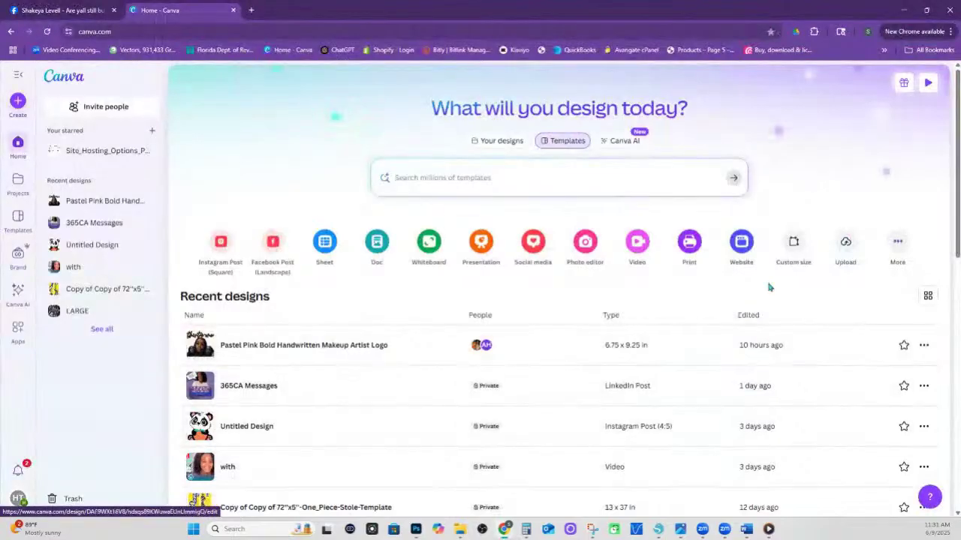
left_click(793, 242)
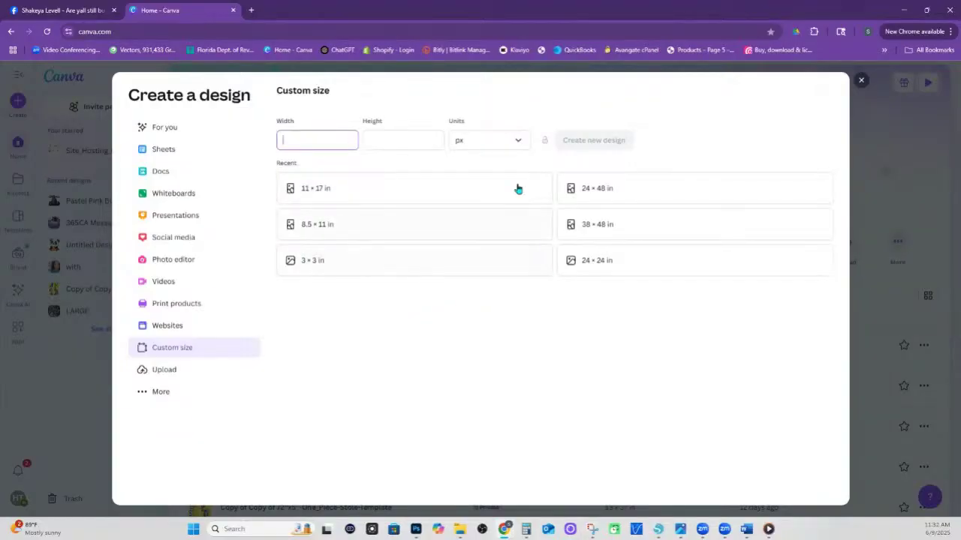
left_click(517, 143)
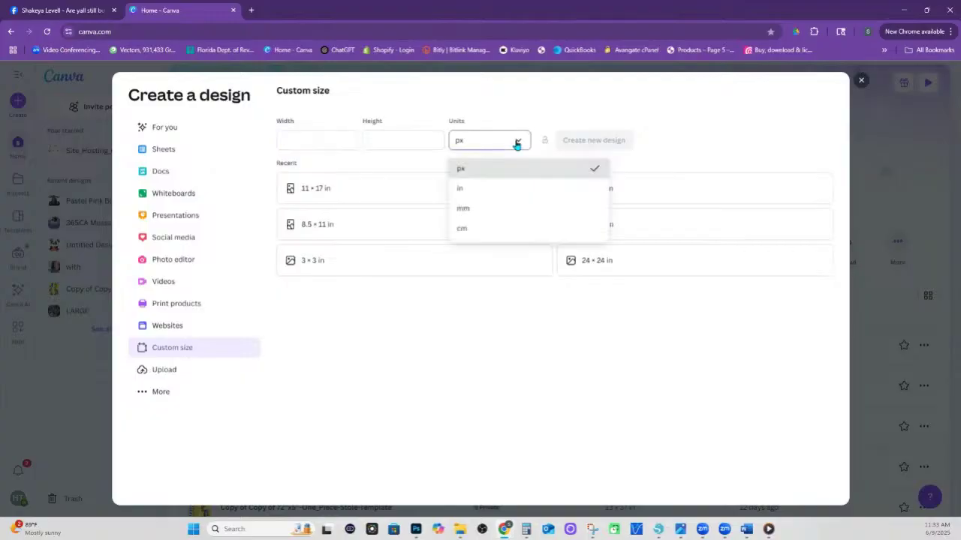
left_click(495, 188)
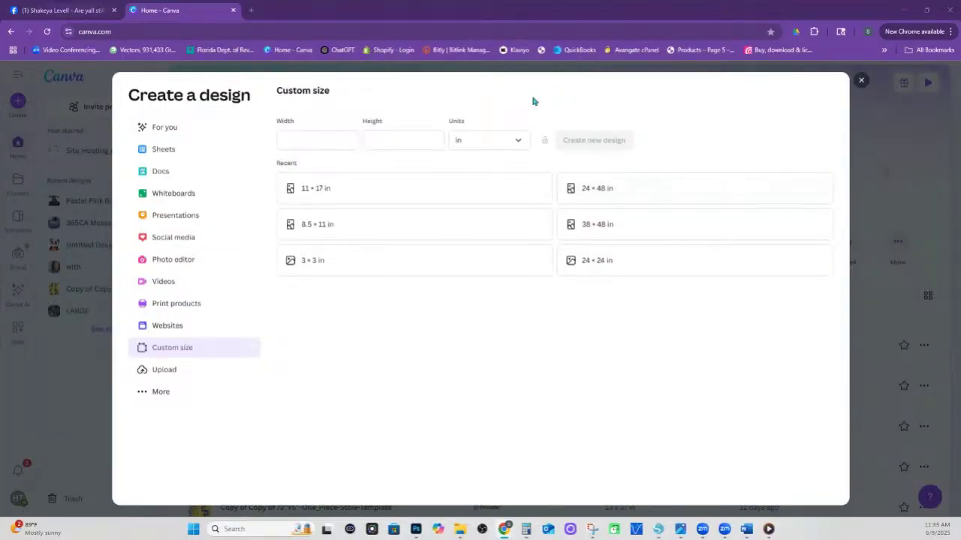
- Review the update-check preferences in Silhouette Studio, cancel the preferences and return to Canva
left_click(659, 529)
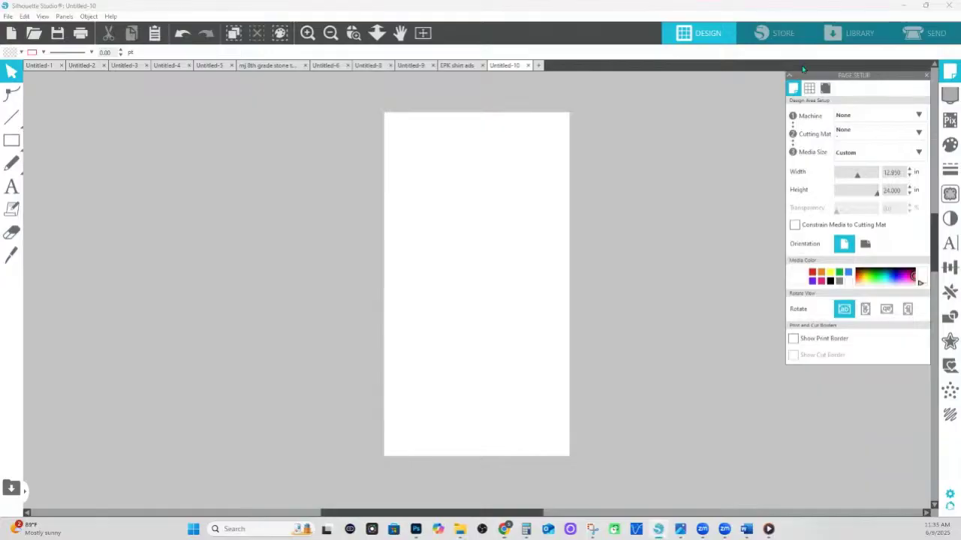
left_click(110, 15)
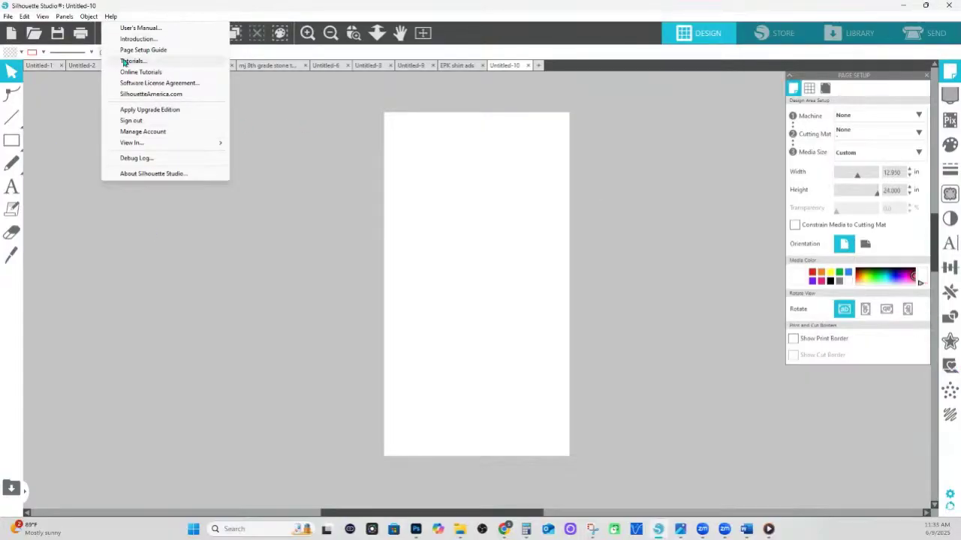
left_click(950, 495)
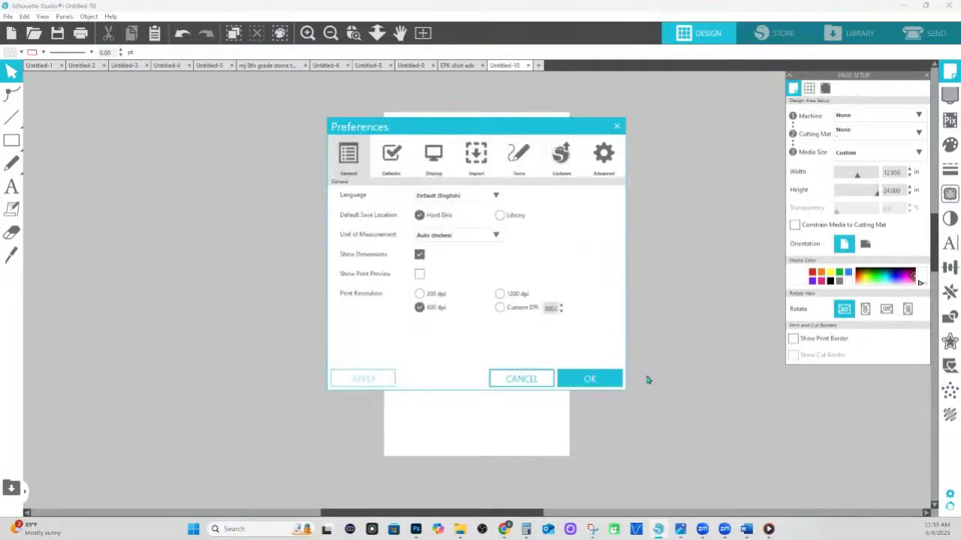
left_click(607, 163)
left_click(563, 164)
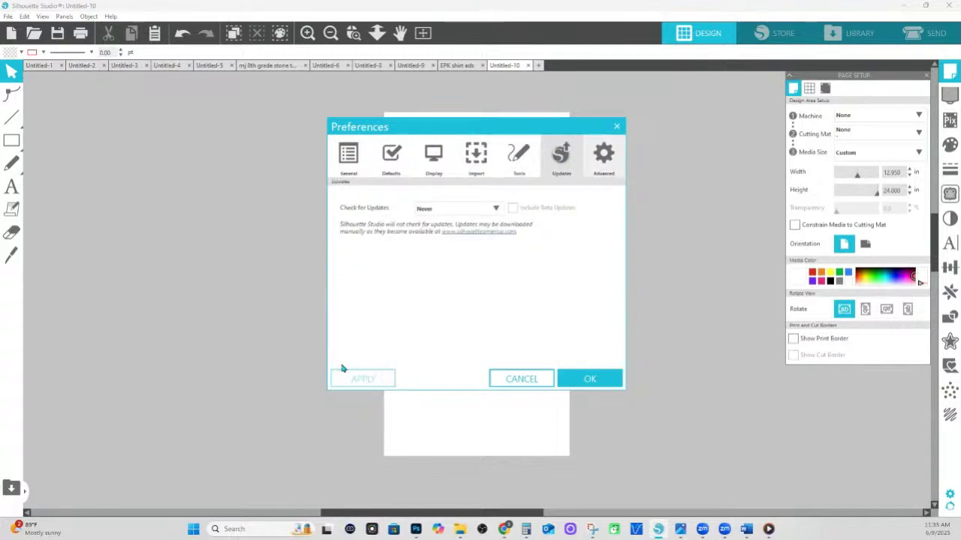
left_click(521, 379)
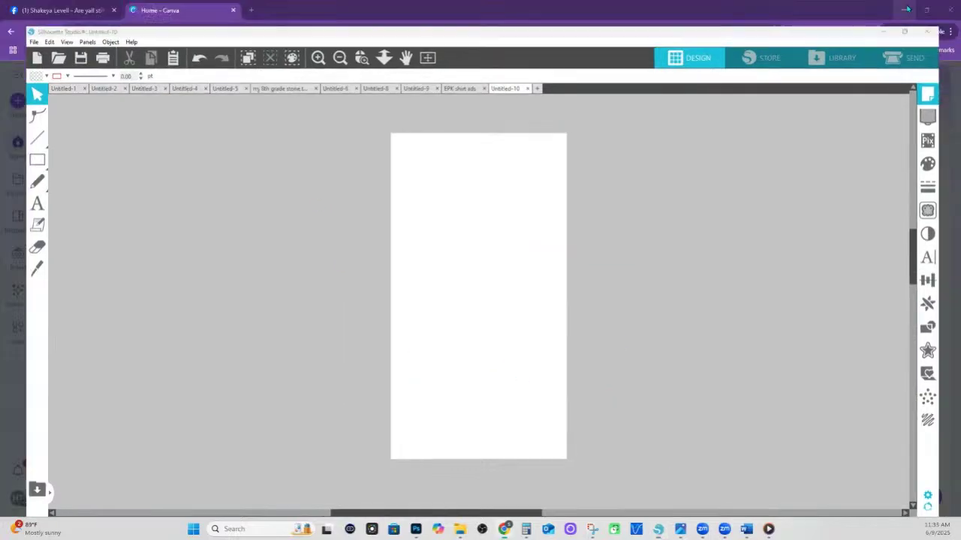
left_click(903, 5)
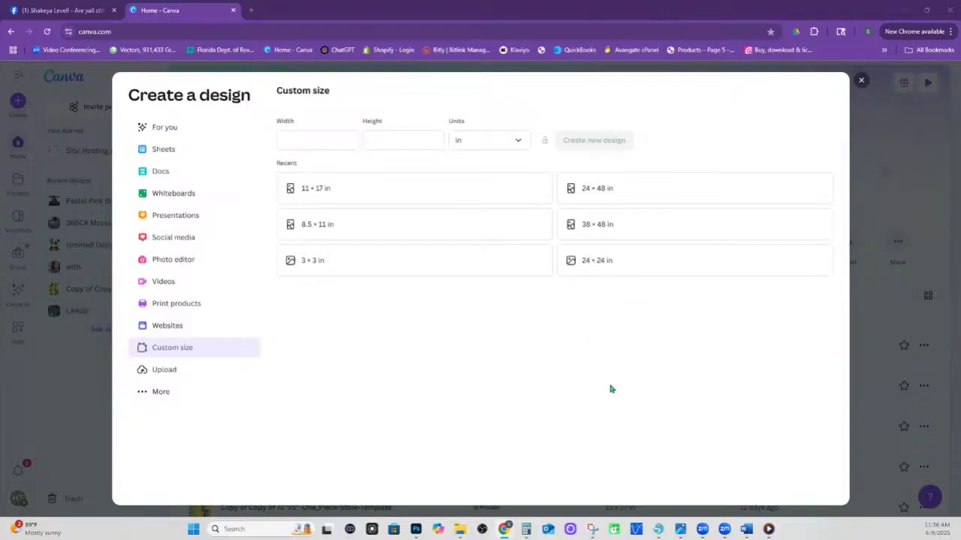
- Set the width unit of the new Photoshop document to Inches
mouse_move(658, 535)
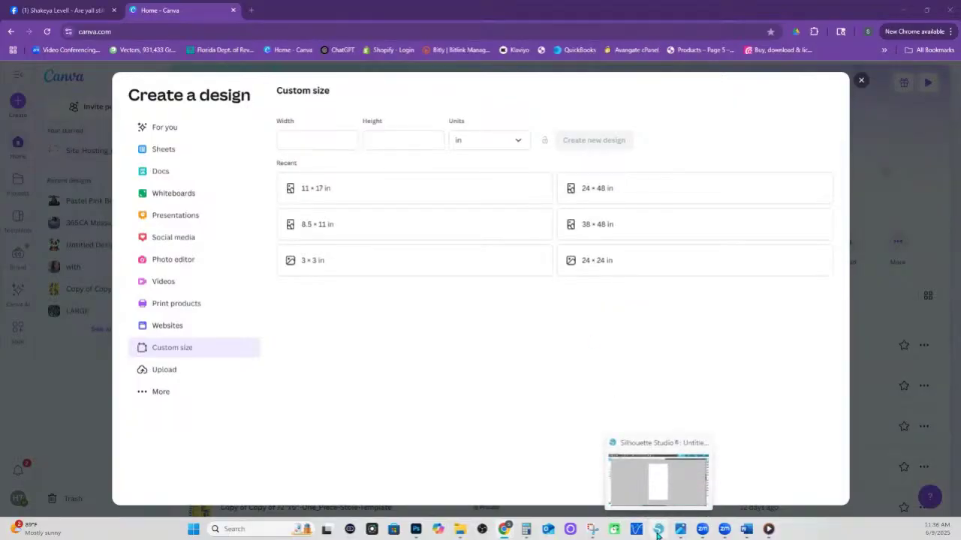
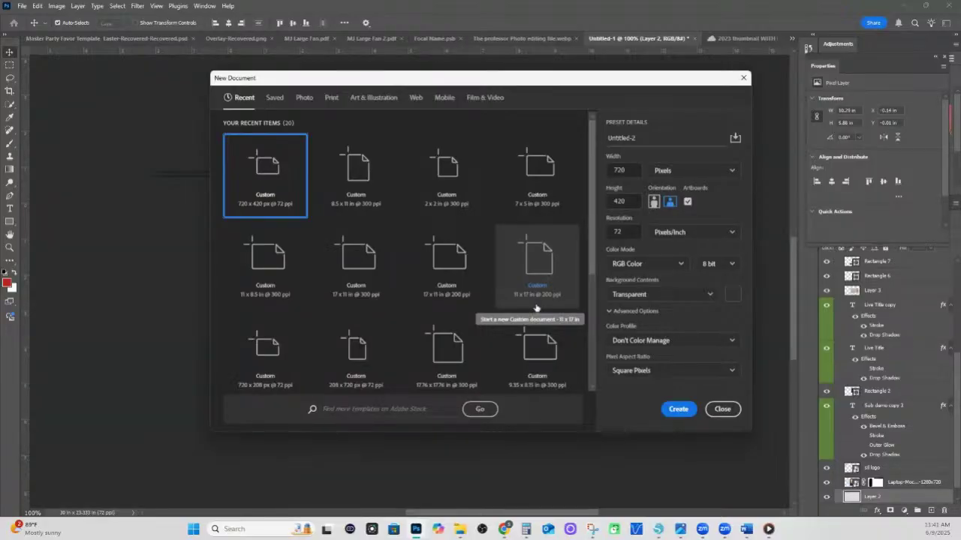
left_click(699, 173)
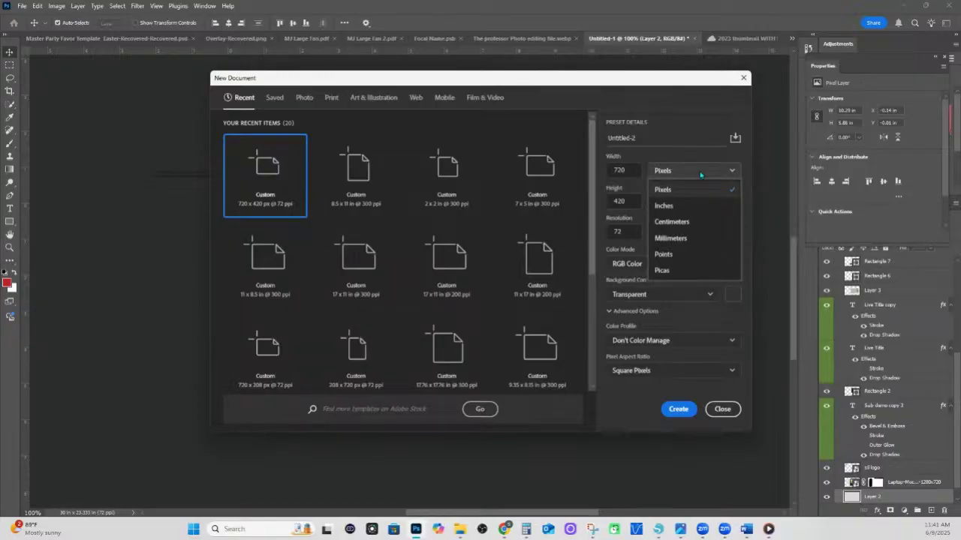
left_click(673, 207)
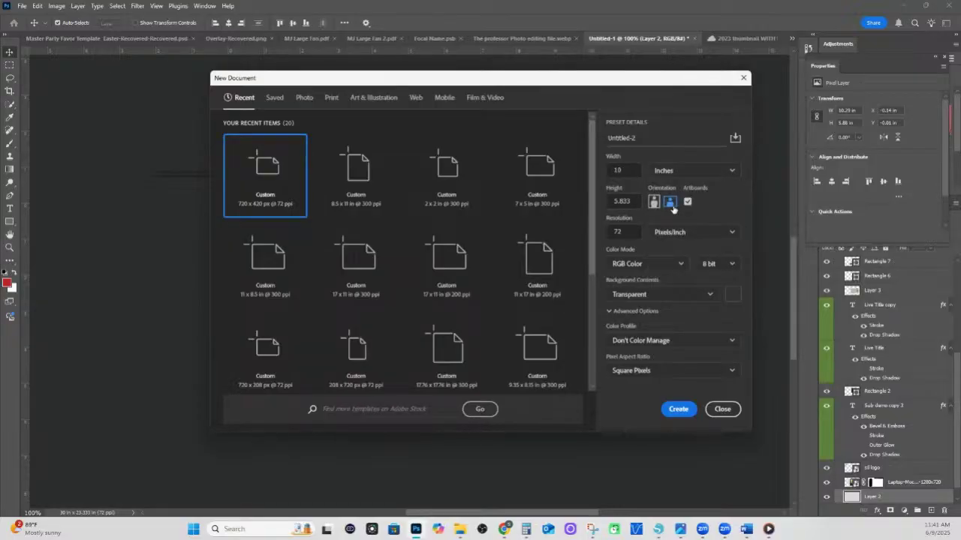
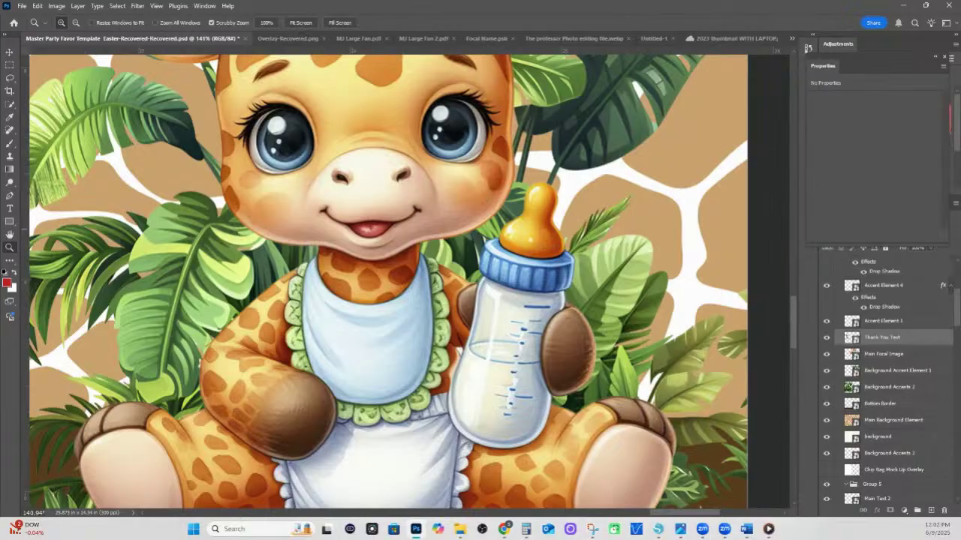
- Try a Lasso selection on the baby bottle and switch to the Quick Selection tool in new-selection mode
left_click(10, 79)
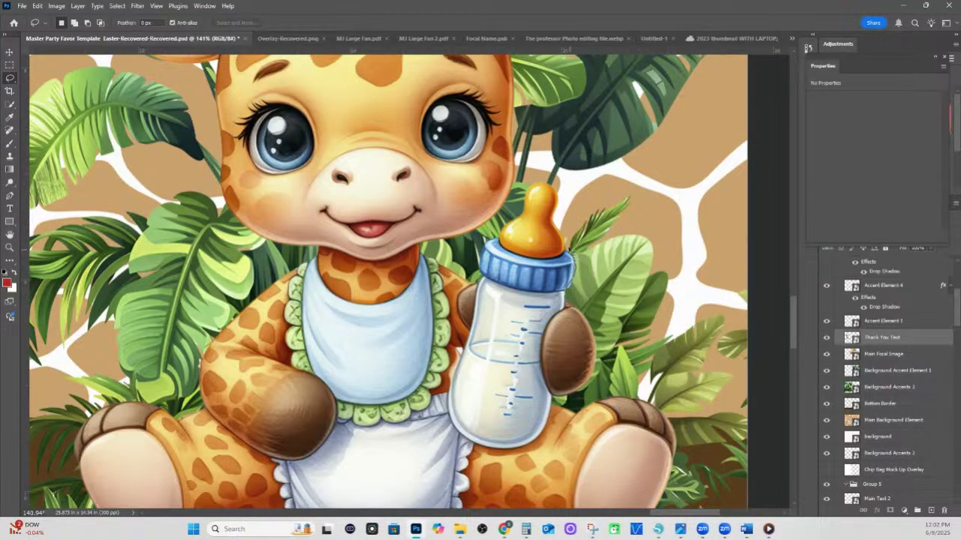
mouse_move(569, 251)
left_mouse_down()
mouse_move(556, 188)
mouse_move(528, 186)
mouse_move(515, 225)
mouse_move(488, 247)
mouse_move(449, 432)
mouse_move(511, 458)
mouse_move(547, 447)
mouse_move(557, 412)
mouse_move(545, 340)
mouse_move(571, 294)
left_mouse_up()
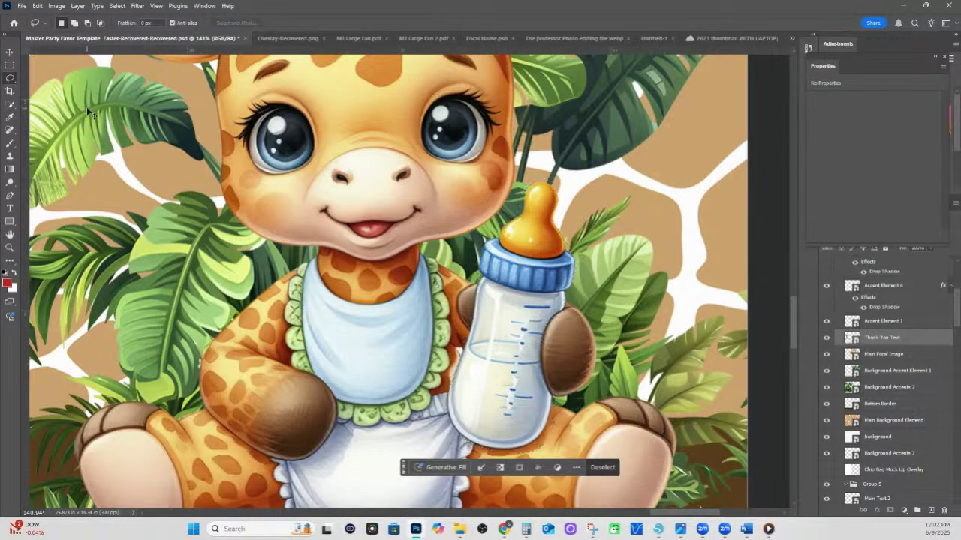
left_click(37, 87)
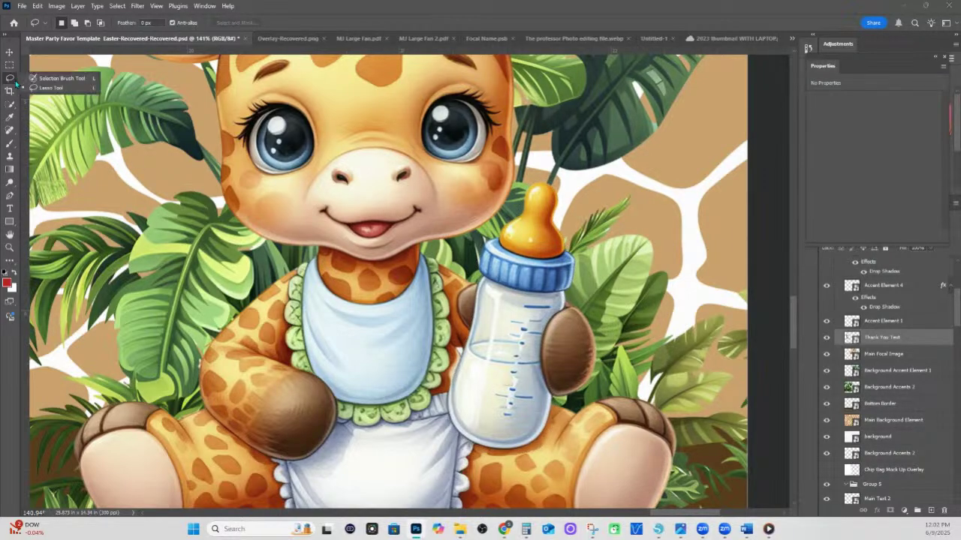
key("m")
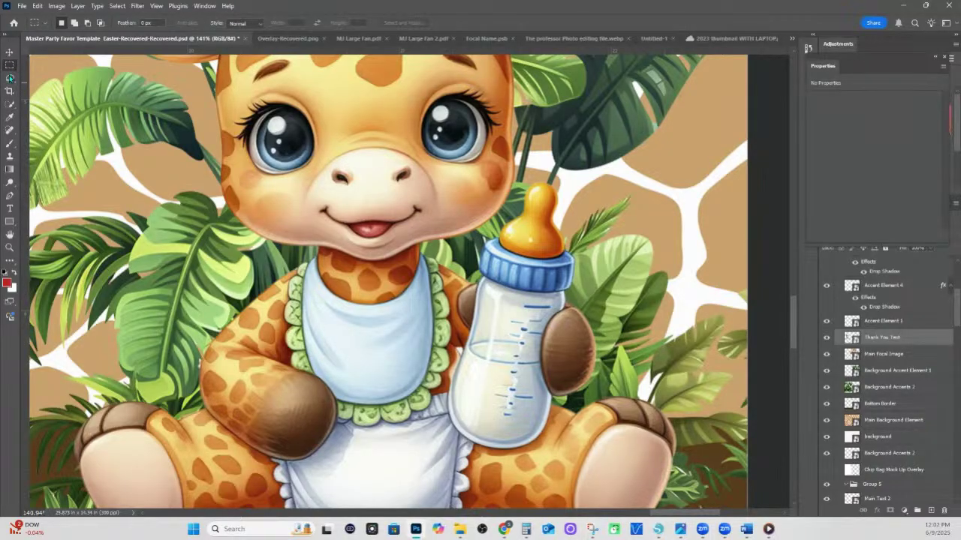
left_click(9, 78)
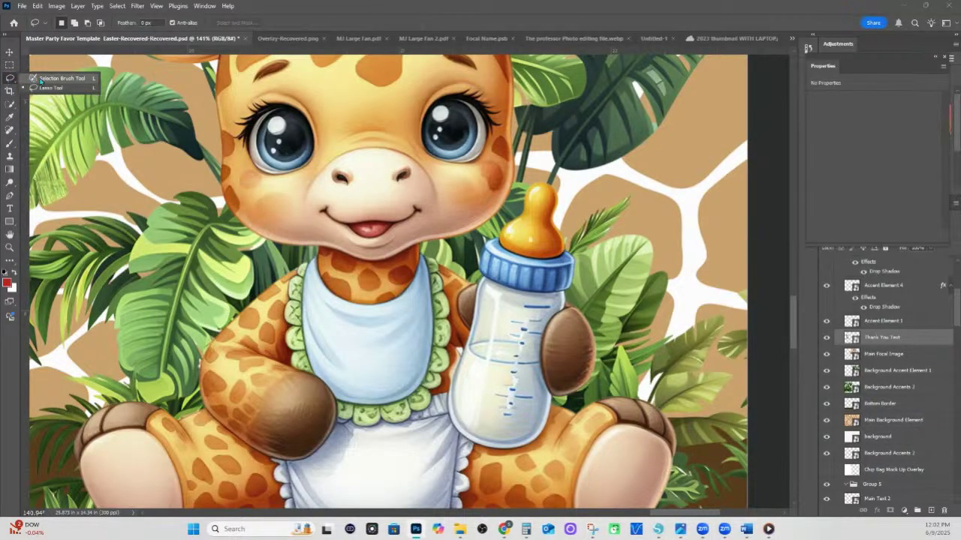
left_click(10, 105)
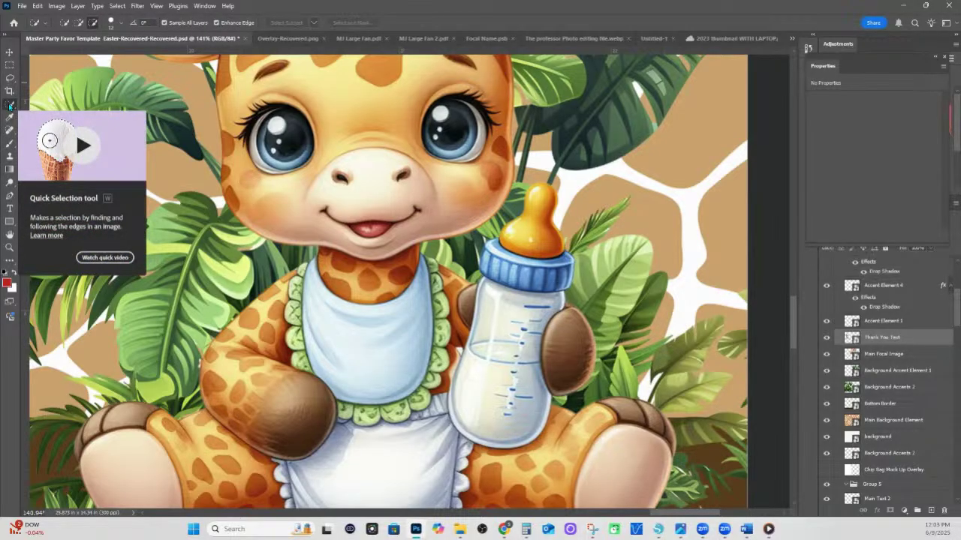
left_click(65, 22)
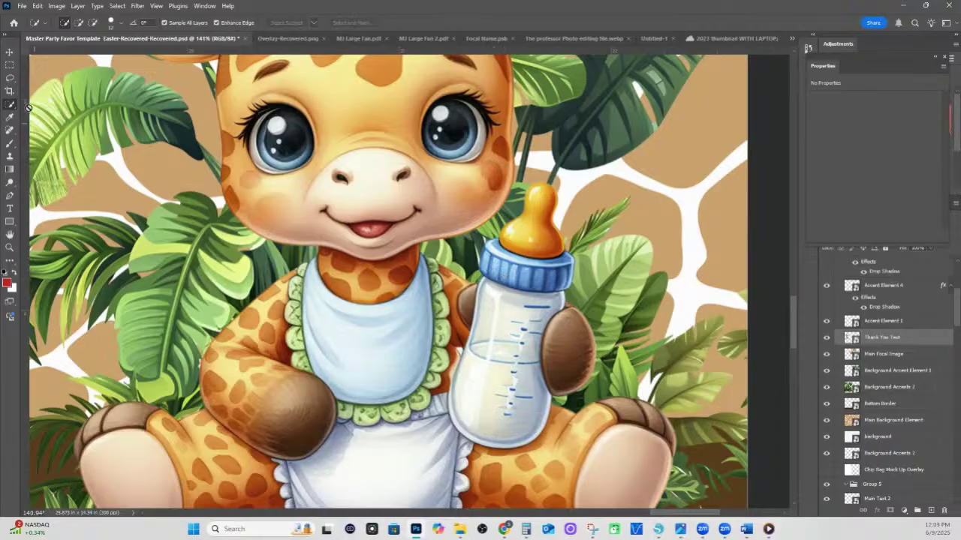
- Select the giraffe and open the contents of its Main Focal Image smart object
left_click(9, 52)
left_click(453, 228)
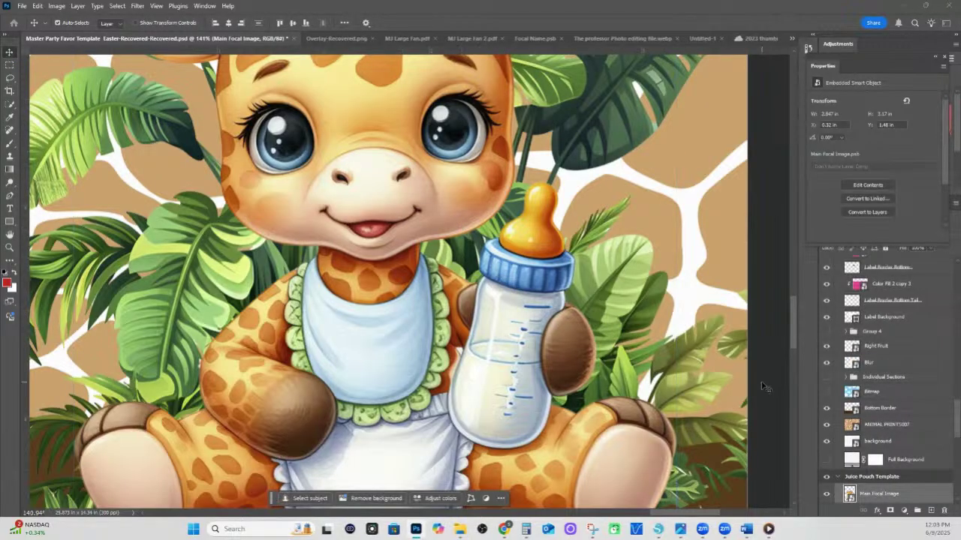
left_click(877, 409)
left_click(848, 492)
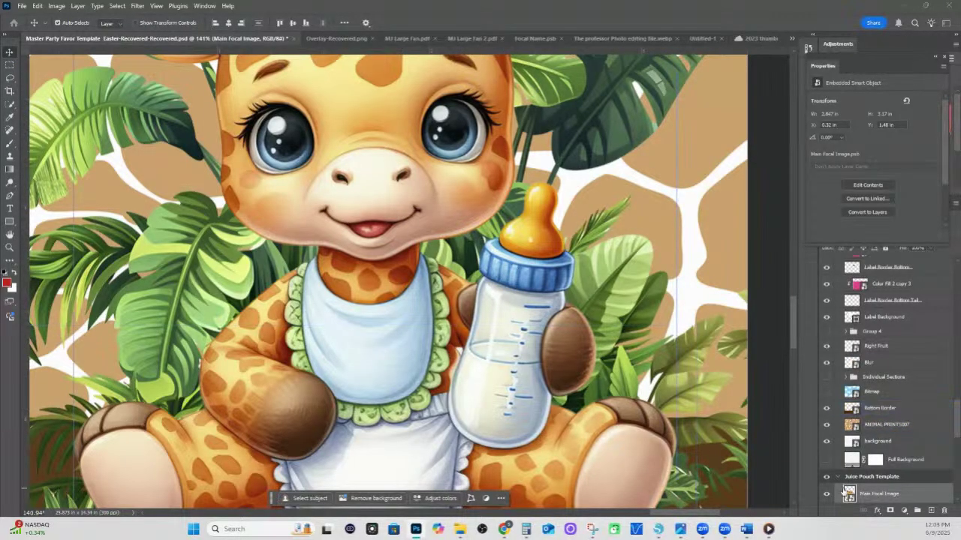
double_click(848, 495)
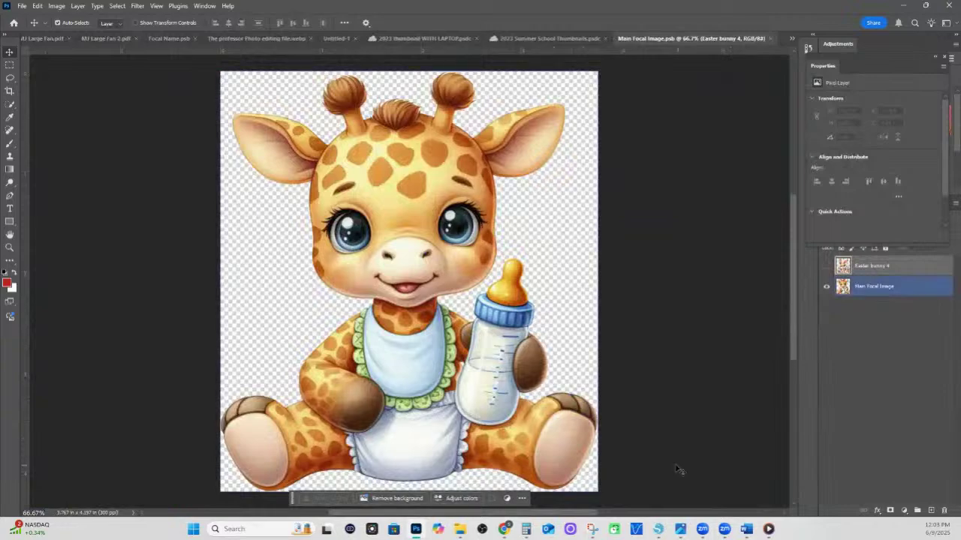
- Examine the Quick Selection tool's brush options in the Main Focal Image document
left_click(509, 219)
left_click(10, 104)
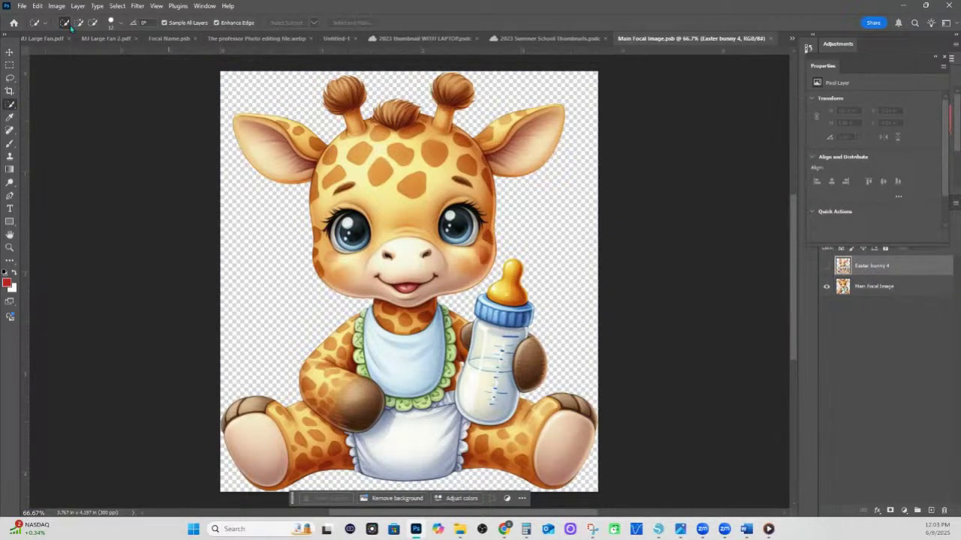
left_click(120, 24)
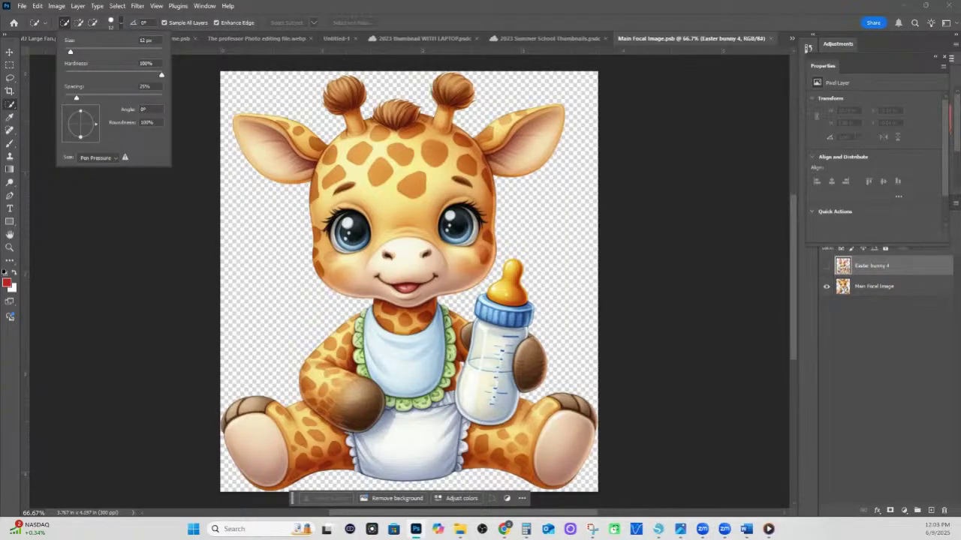
scroll(175, 75, "down", 3)
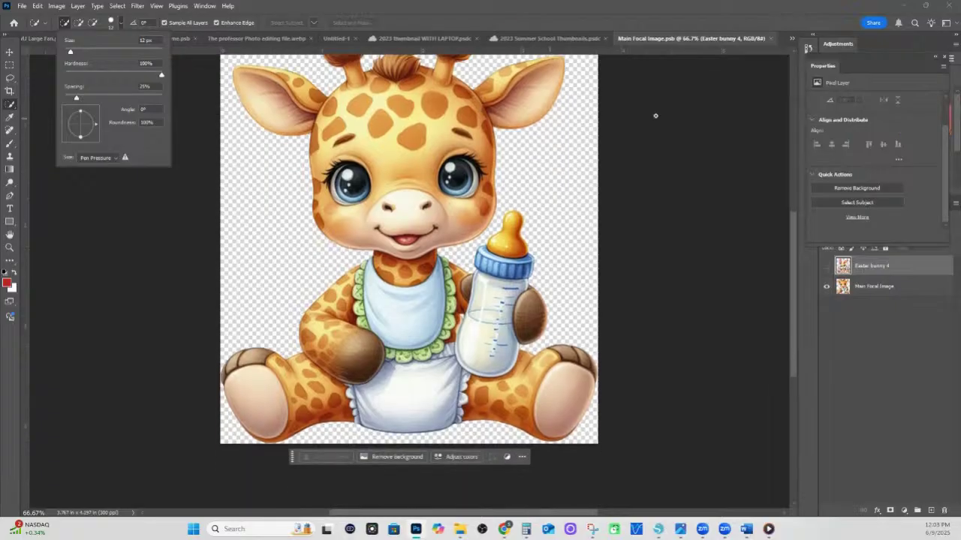
- Look through the other open documents, including MJ Large Fan 2 and 2023 thumbnail WITH LAPTOP
left_click(42, 38)
key("ctrl+Tab")
key("ctrl+Tab")
key("ctrl+Tab")
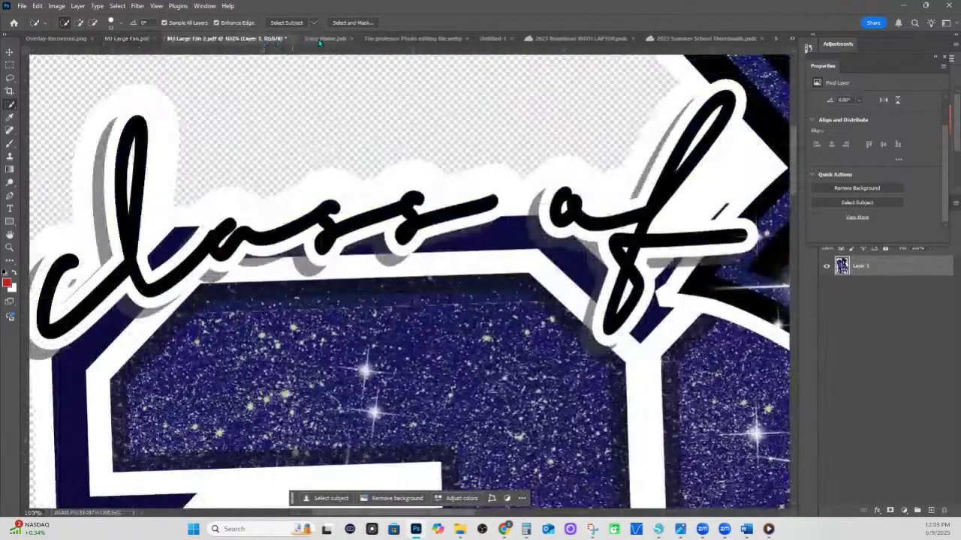
key("ctrl+Tab")
key("ctrl+Tab")
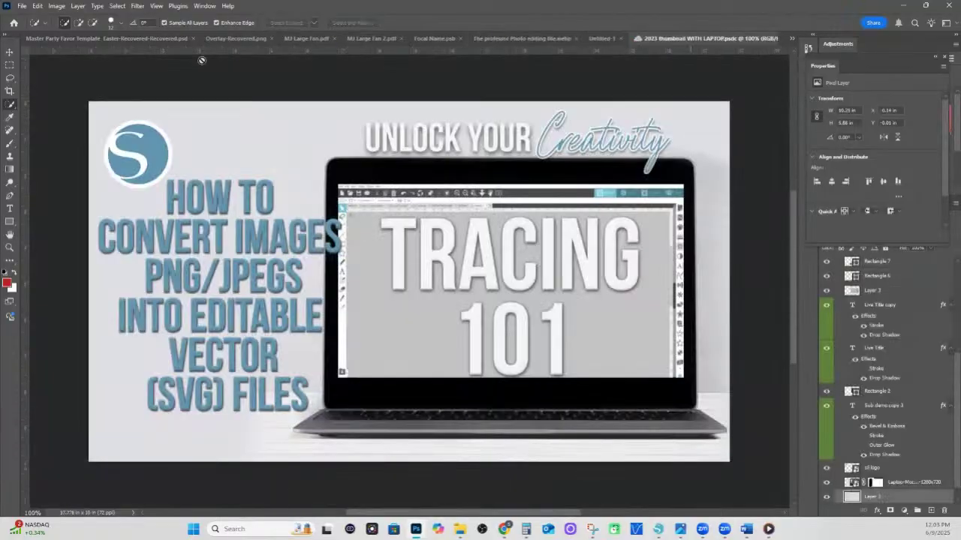
- Return to the Master Party Favor Template and try a Quick Selection on the baby bottle's blue collar, clearing the selection
left_click(56, 39)
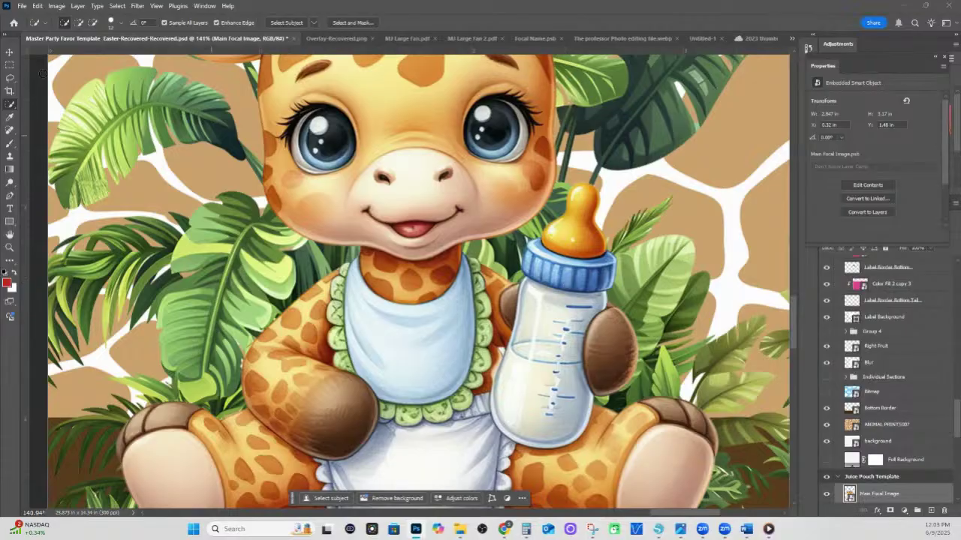
left_click(547, 259)
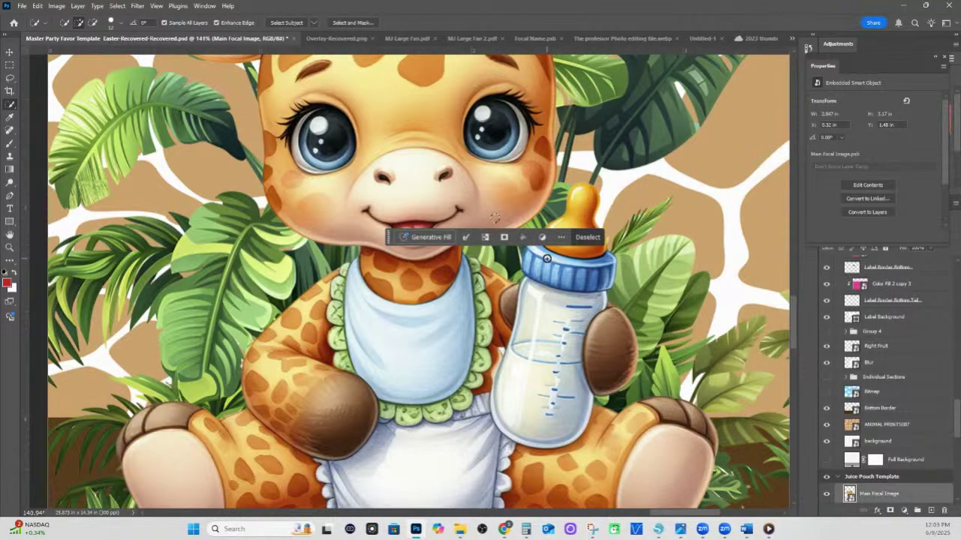
key("ctrl+d")
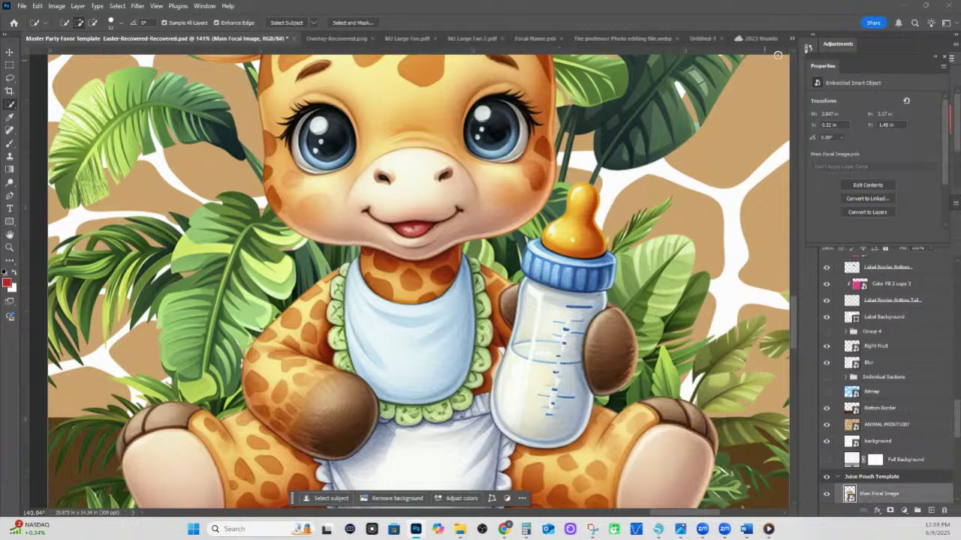
- Switch to the 2023 Summer School Thumbnails document from the list of open files
left_click(792, 38)
left_click(638, 252)
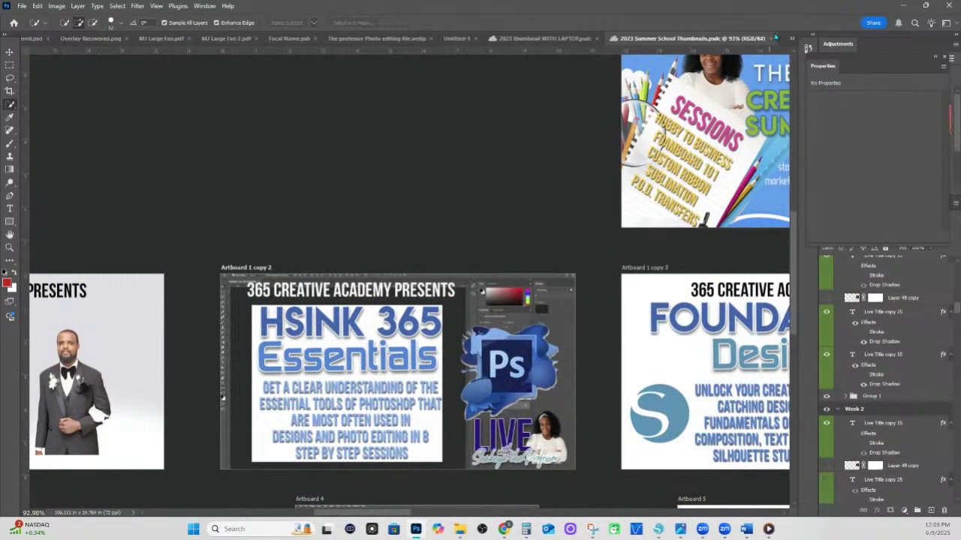
- Close the Main Focal Image document and return to the Master Party Favor Template
left_click(792, 39)
left_click(628, 260)
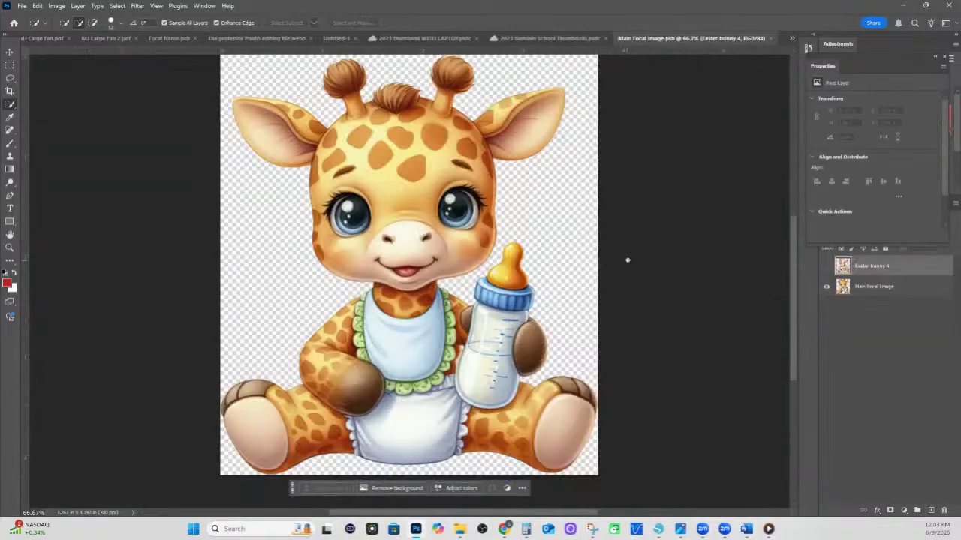
left_click(769, 38)
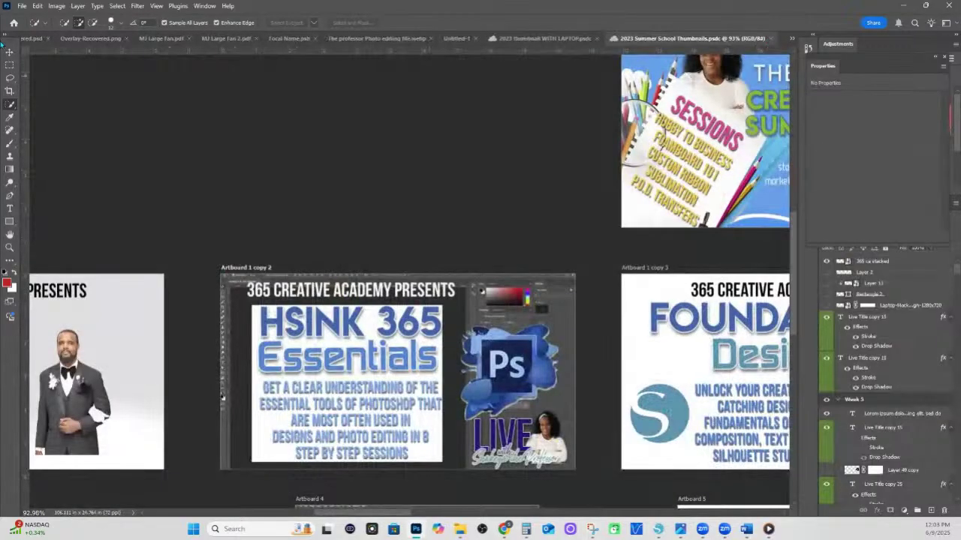
left_click(31, 40)
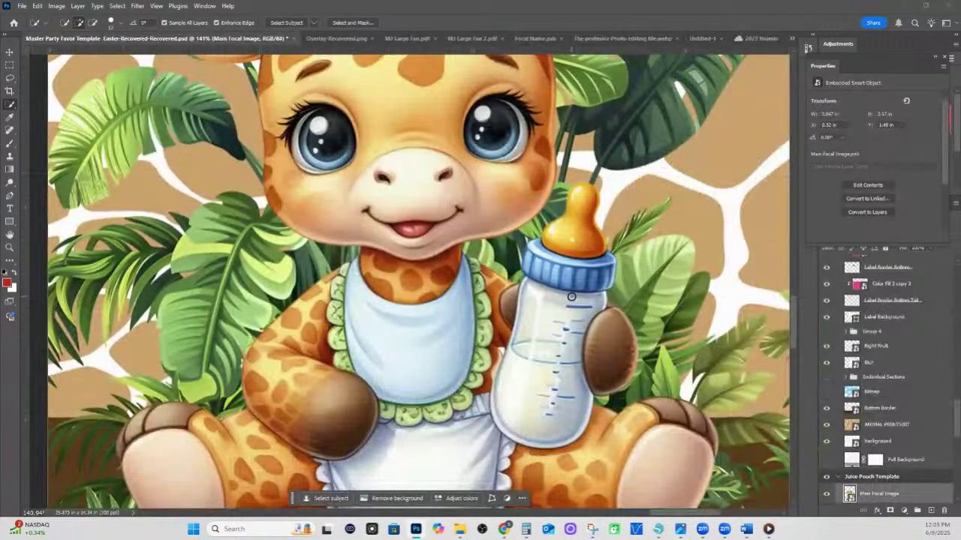
- Select the giraffe's baby bottle with the Quick Selection tool, covering its orange nipple, blue collar and body
left_click(65, 23)
left_click(548, 237)
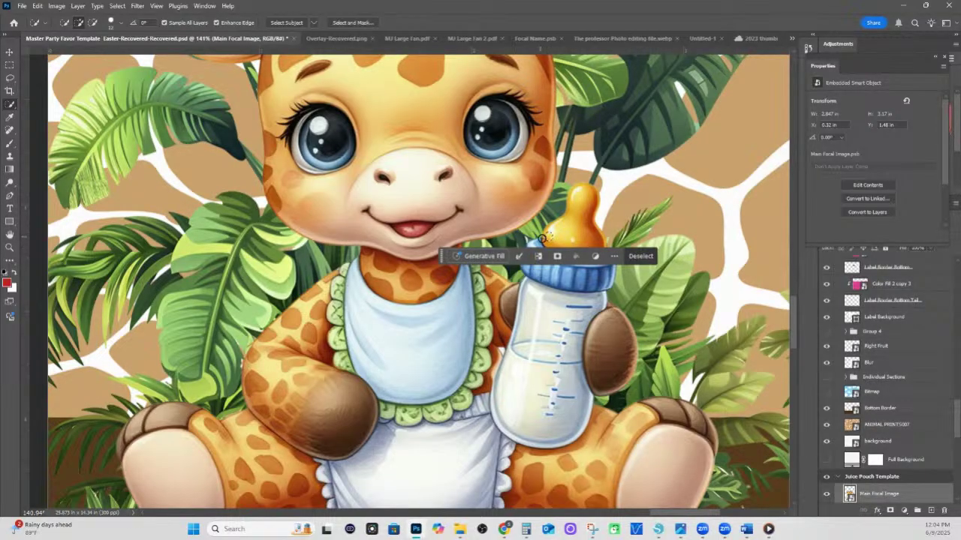
mouse_move(547, 238)
left_mouse_down()
mouse_move(580, 192)
mouse_move(586, 249)
mouse_move(603, 292)
mouse_move(581, 338)
mouse_move(585, 417)
mouse_move(573, 436)
mouse_move(531, 439)
mouse_move(505, 424)
mouse_move(501, 373)
left_mouse_up()
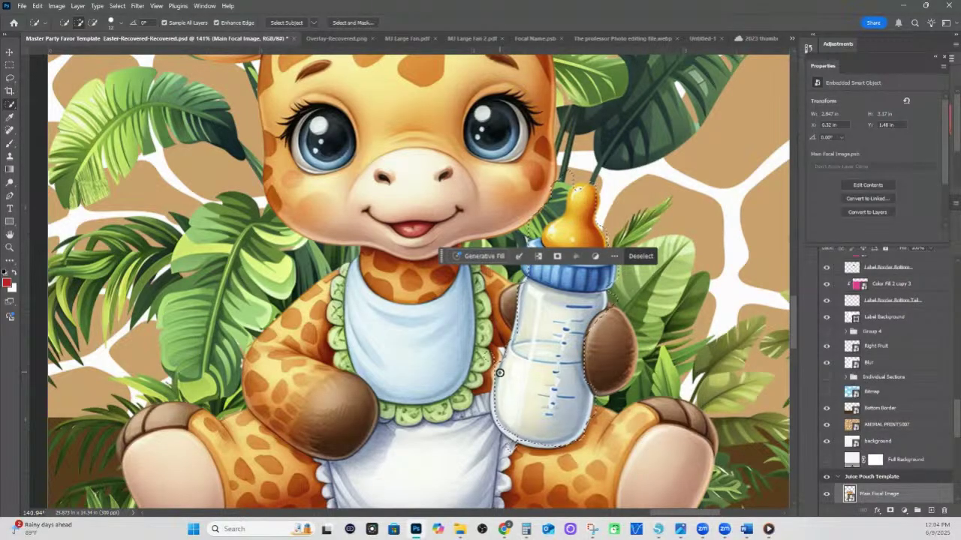
left_click(537, 443)
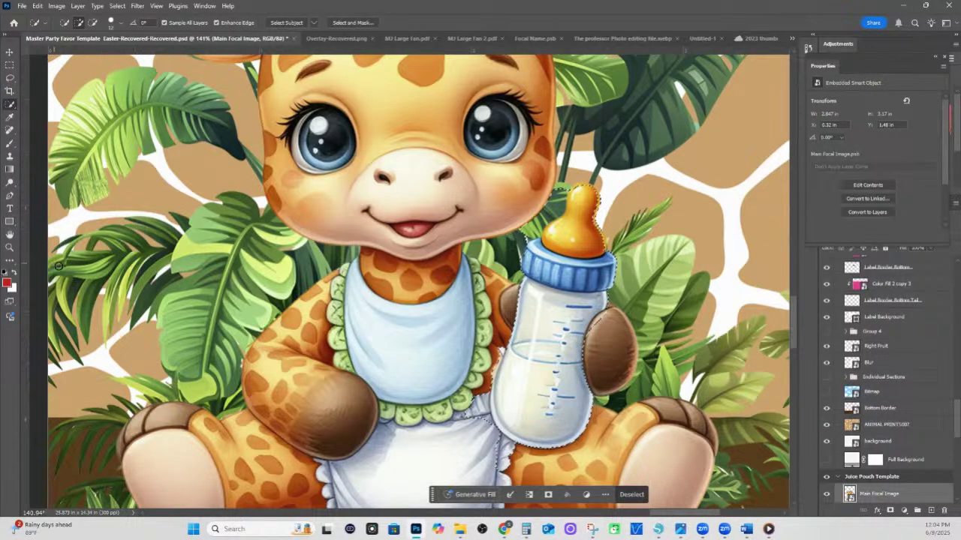
- Try the Eraser tool on the giraffe's bib outside the bottle selection, declining to rasterize the smart object
left_click(9, 261)
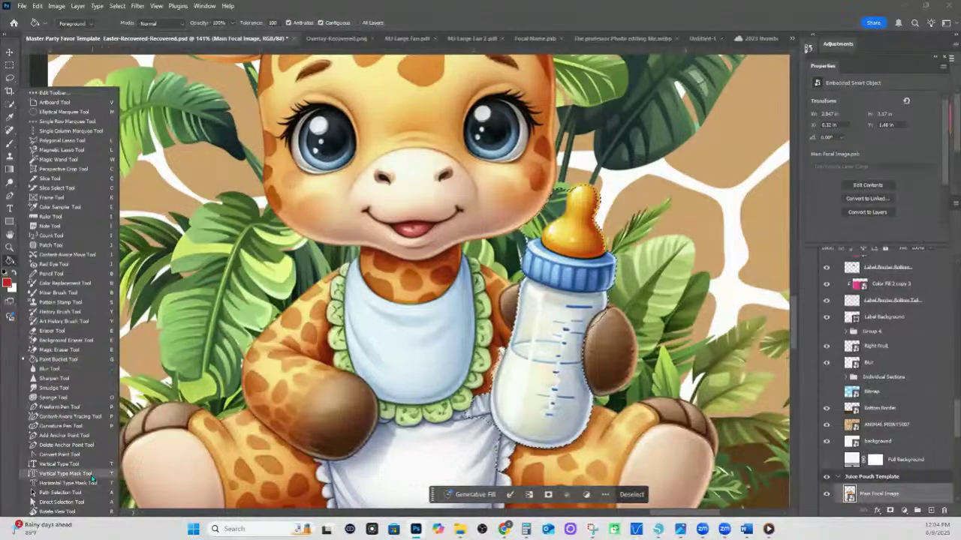
left_click(56, 328)
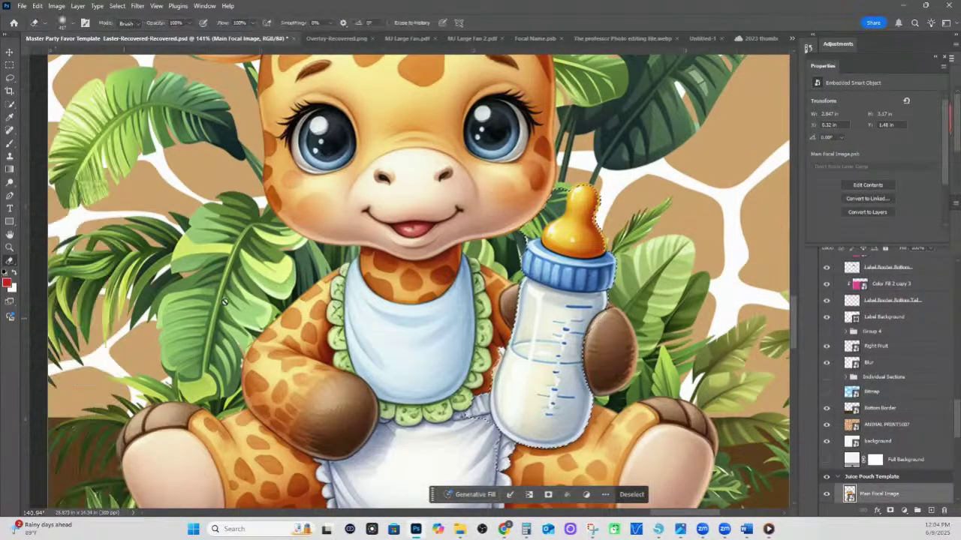
left_click(398, 343)
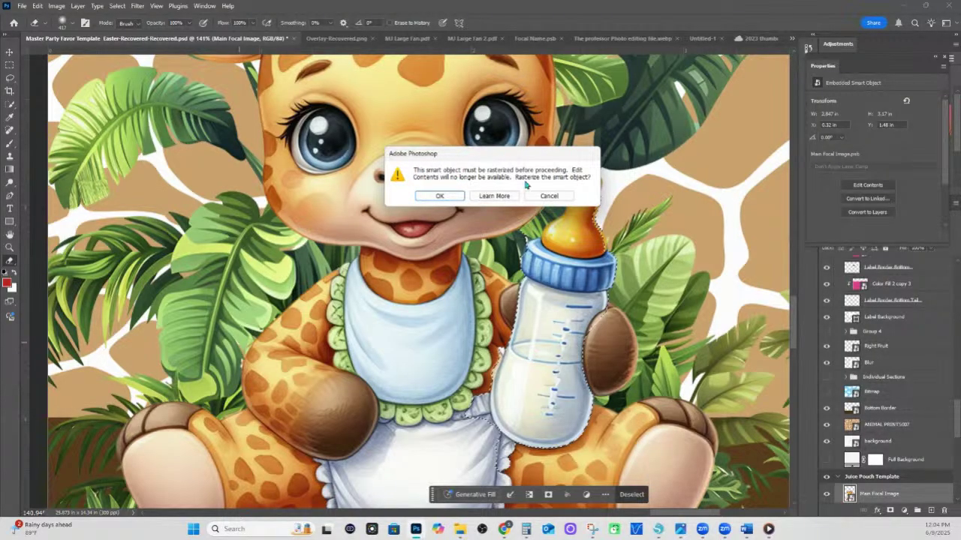
left_click(549, 196)
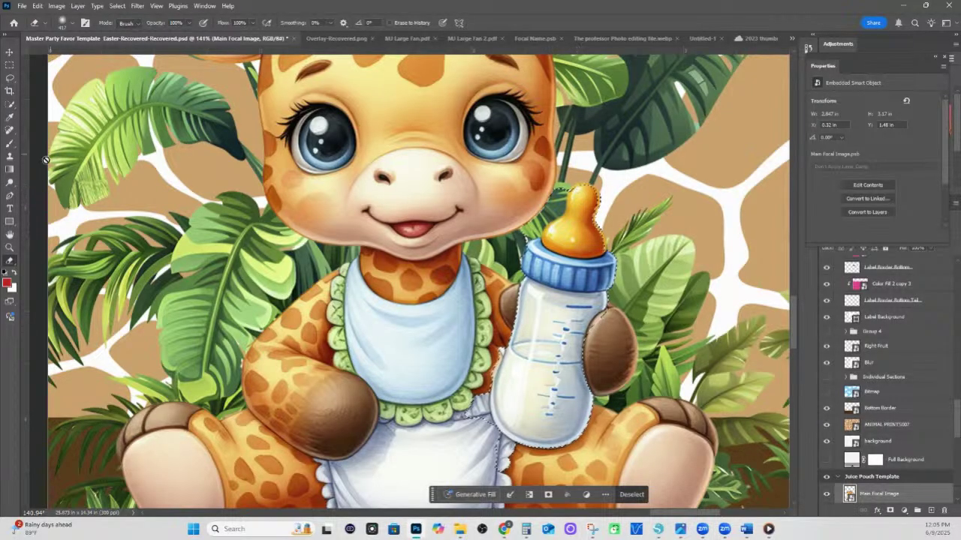
- Return to the Quick Selection tool and extend the selection around the nipple and down the bottle
left_click(10, 104)
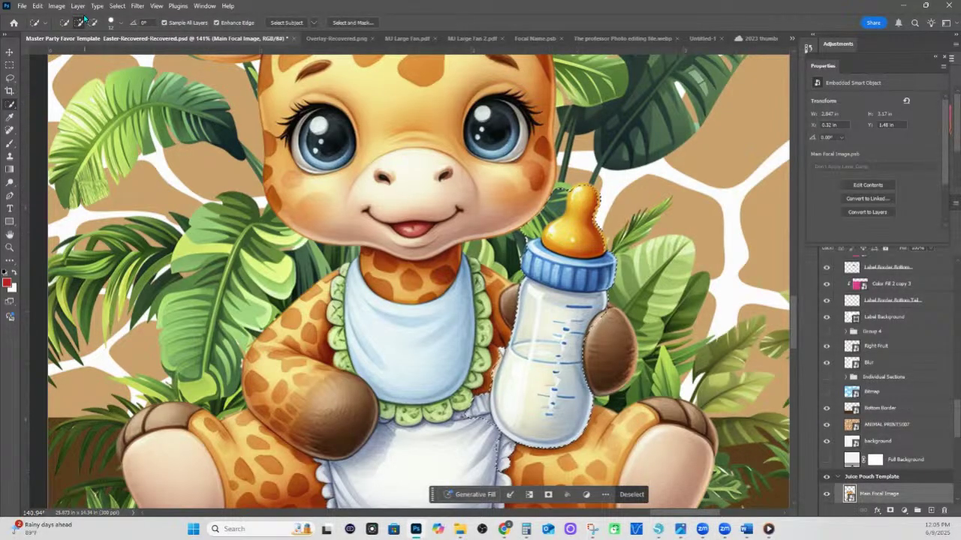
left_click(573, 194)
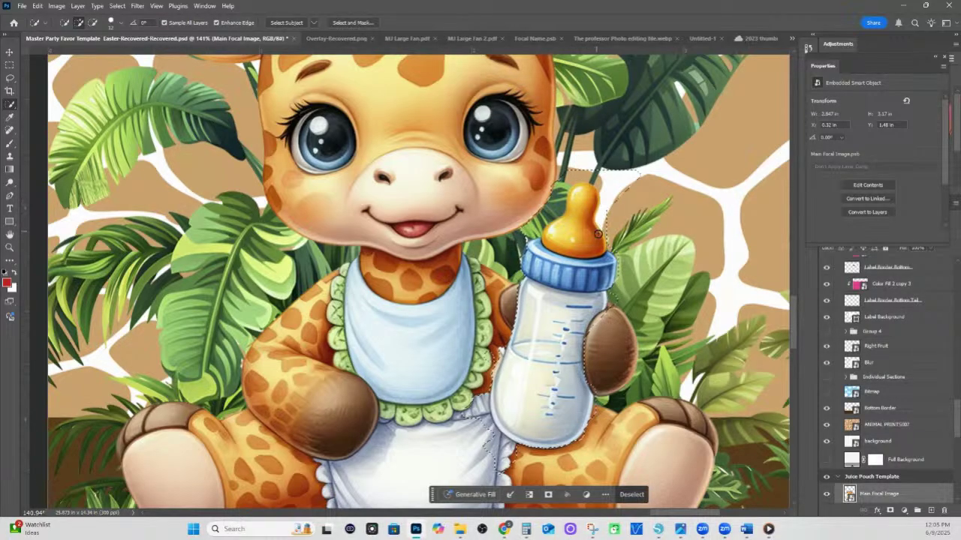
mouse_move(598, 234)
left_mouse_down()
mouse_move(599, 279)
mouse_move(575, 370)
mouse_move(554, 431)
mouse_move(541, 428)
left_mouse_up()
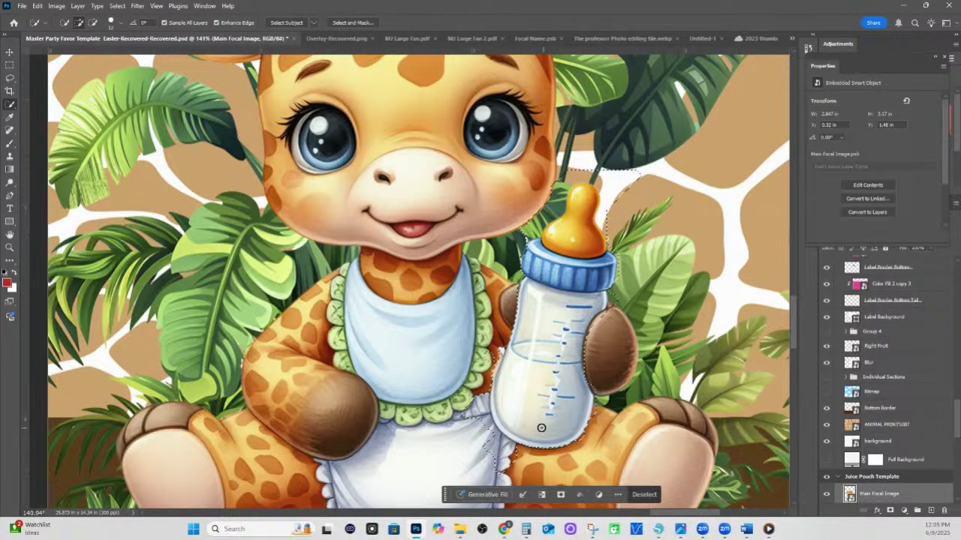
- Subtract the excess background around the nipple and the areas beside and below the bottle from the selection
left_click(95, 23)
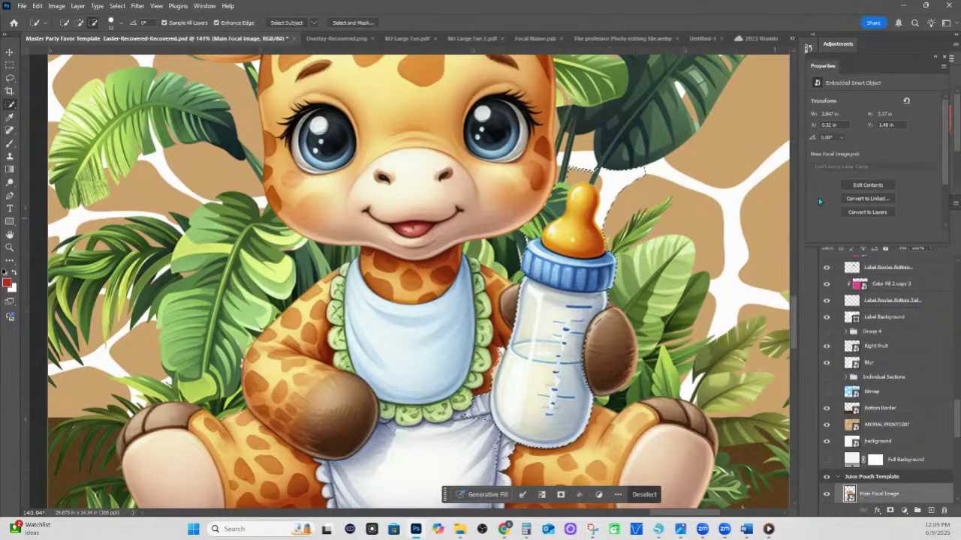
mouse_move(610, 229)
left_mouse_down()
mouse_move(608, 186)
mouse_move(578, 173)
mouse_move(608, 166)
left_mouse_up()
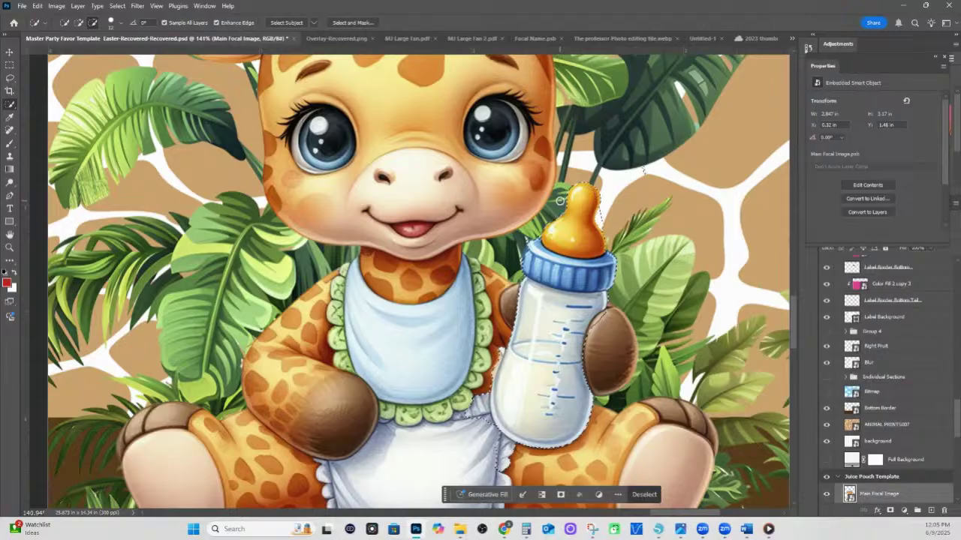
left_click(600, 217, "alt")
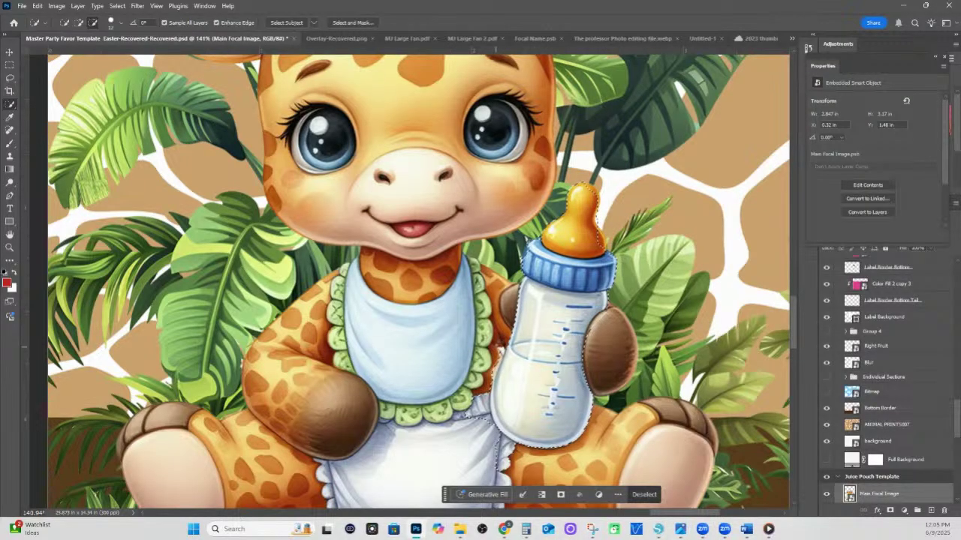
mouse_move(496, 362)
left_mouse_down()
mouse_move(481, 417)
mouse_move(493, 435)
left_mouse_up()
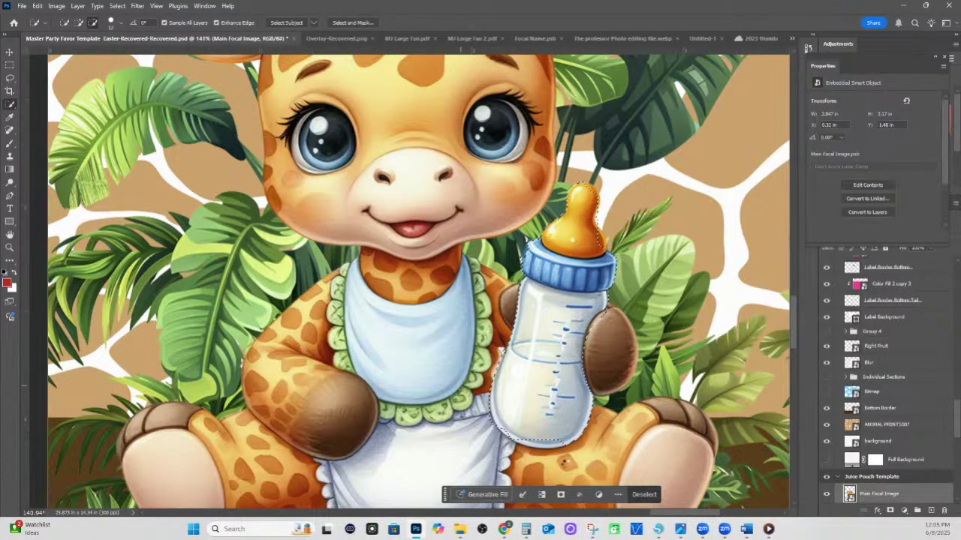
left_click(552, 462, "alt")
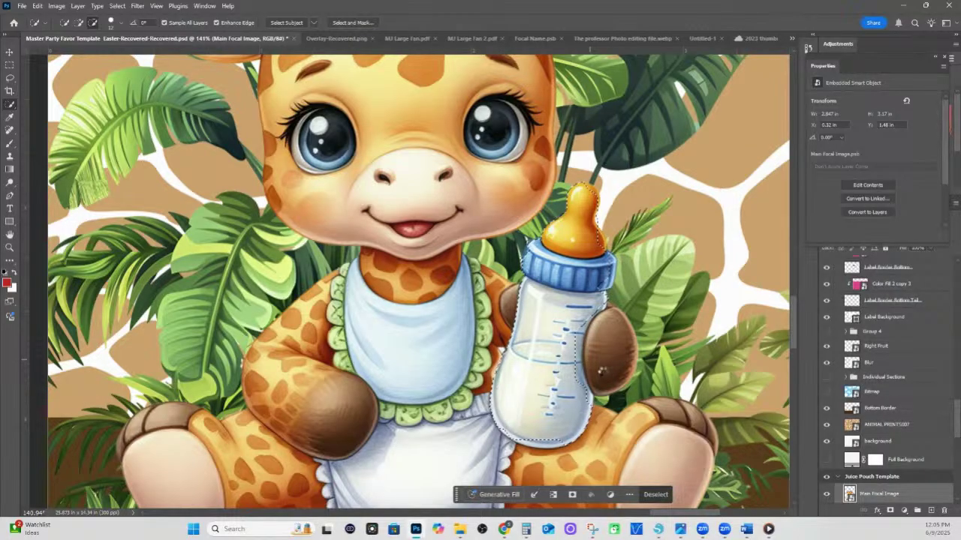
left_click(611, 318)
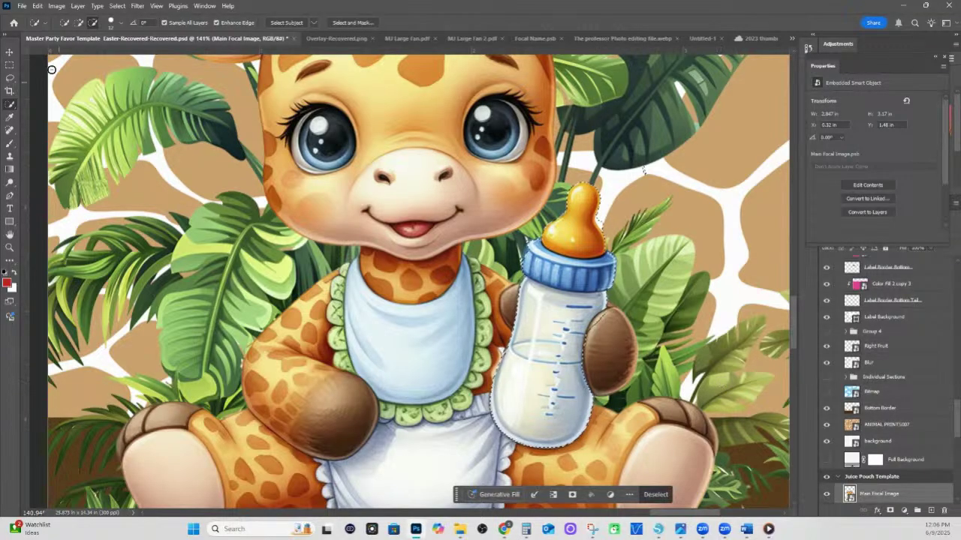
- Set the Quick Selection brush to 59% hardness and a size of 9 px
left_click(111, 25)
left_click_drag(160, 75, 121, 76)
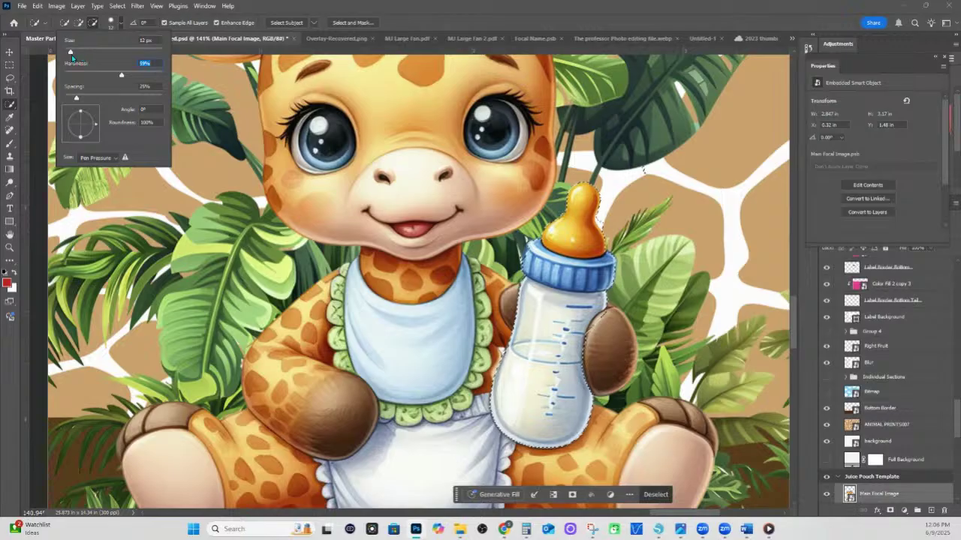
key("bracketleft")
key("bracketleft")
key("bracketleft")
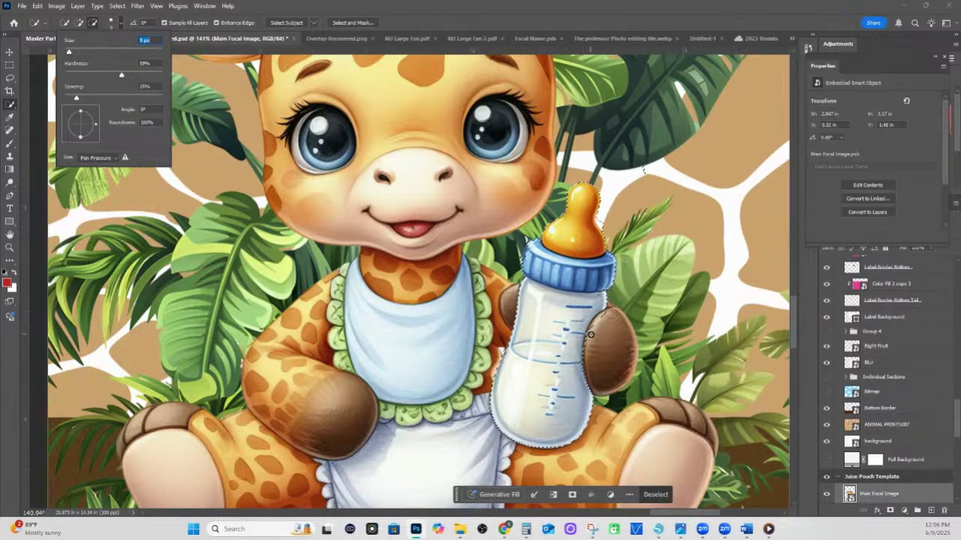
key("Return")
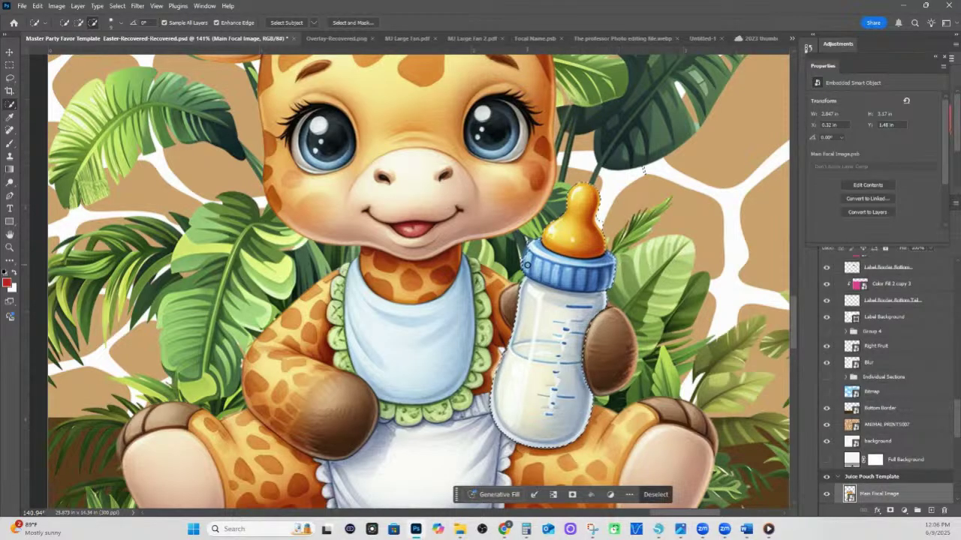
- Switch the Quick Selection tool between adding to and subtracting from the selection
key("alt")
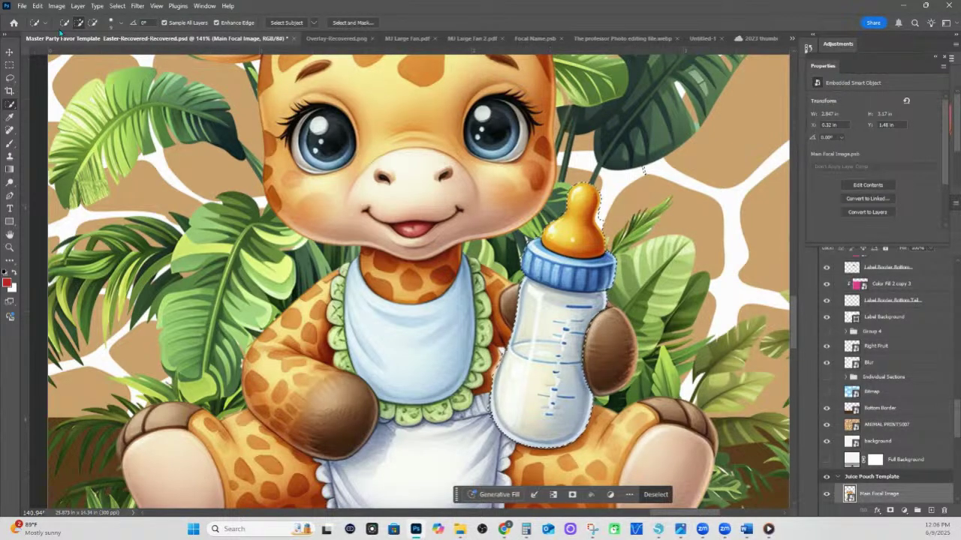
key("alt")
key("alt")
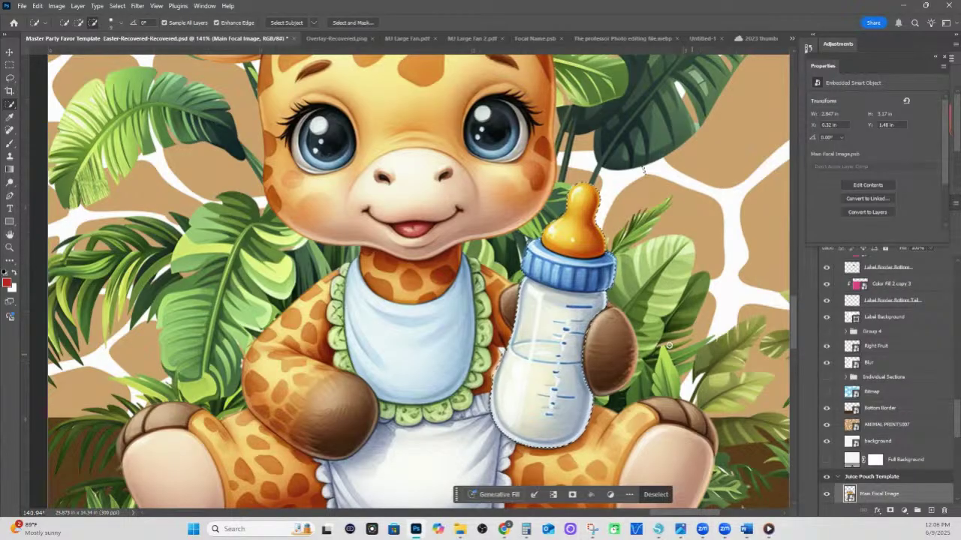
left_click(93, 22)
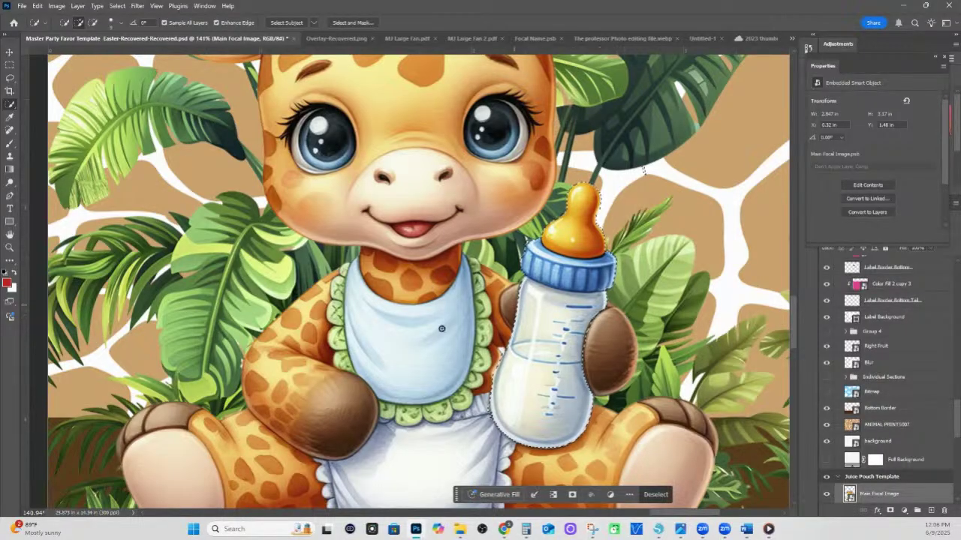
- Run Generative Fill on the selected bottle with the prompt "Change bottle to a purple rattle", accepting the generative AI user guidelines
left_click(501, 496)
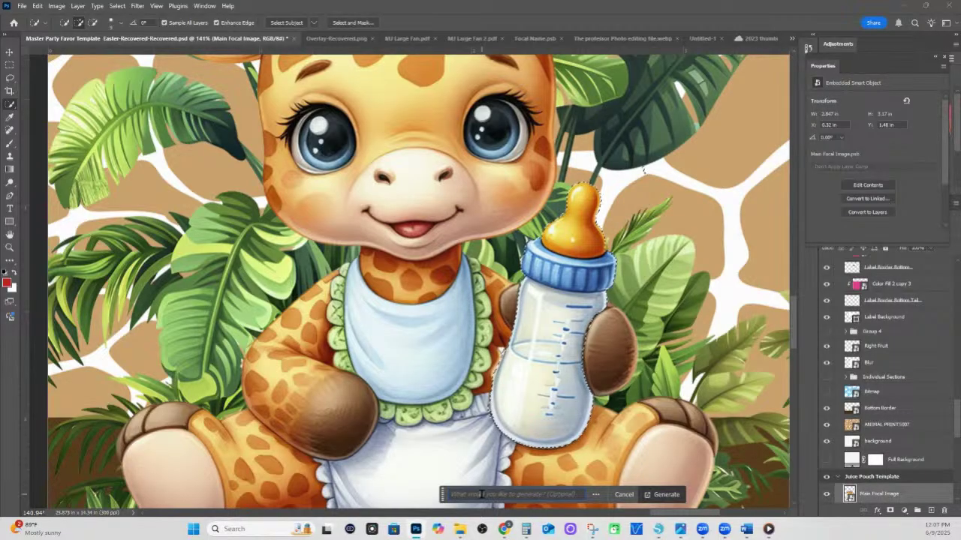
type("Chan")
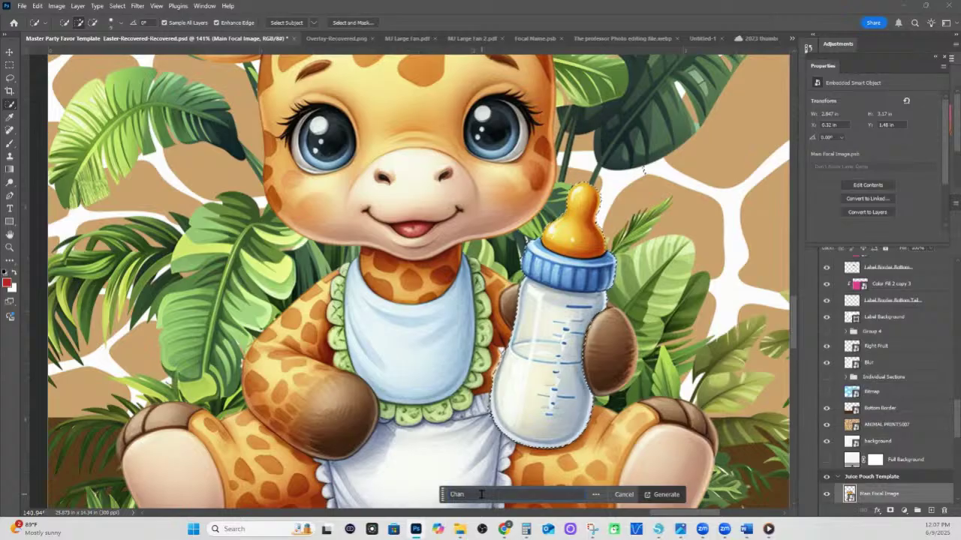
type("ge ")
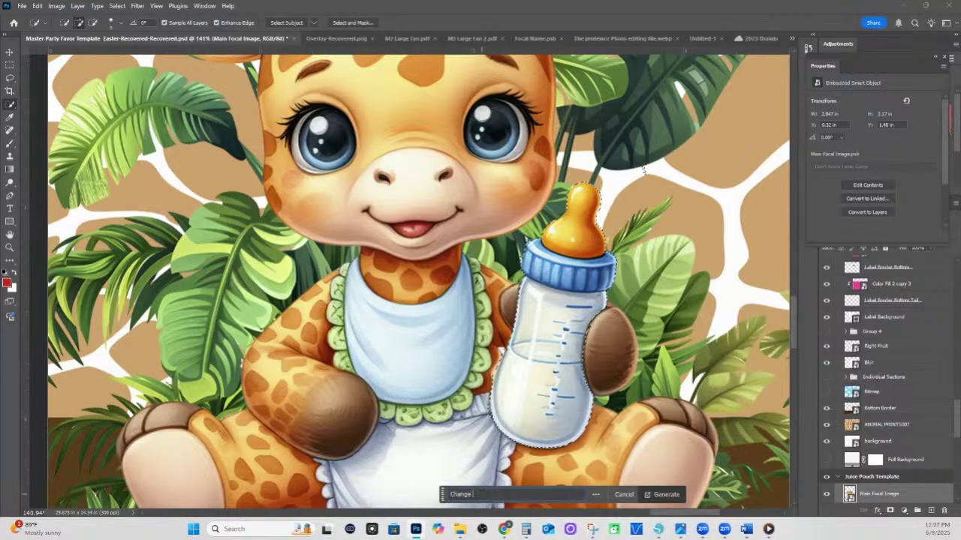
type("bottle to")
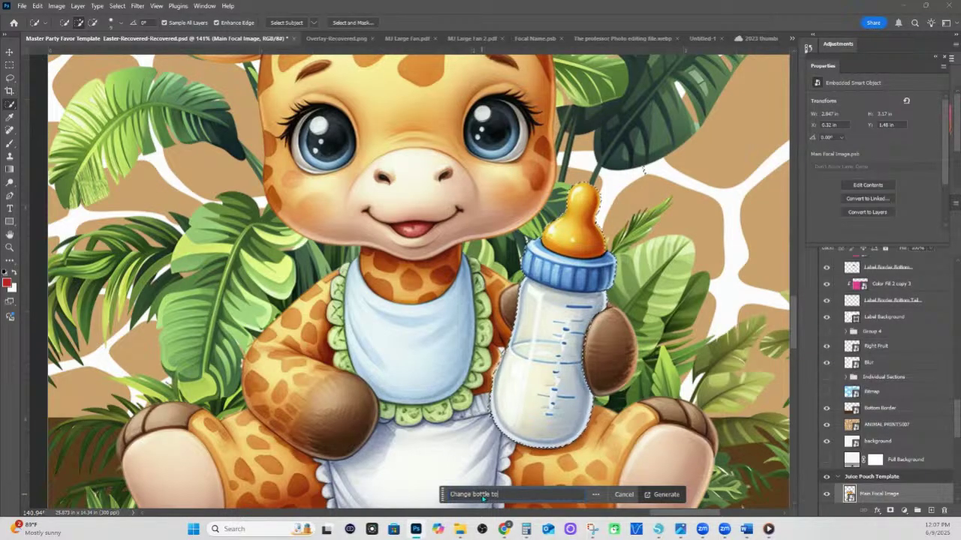
type(" a purple rattle")
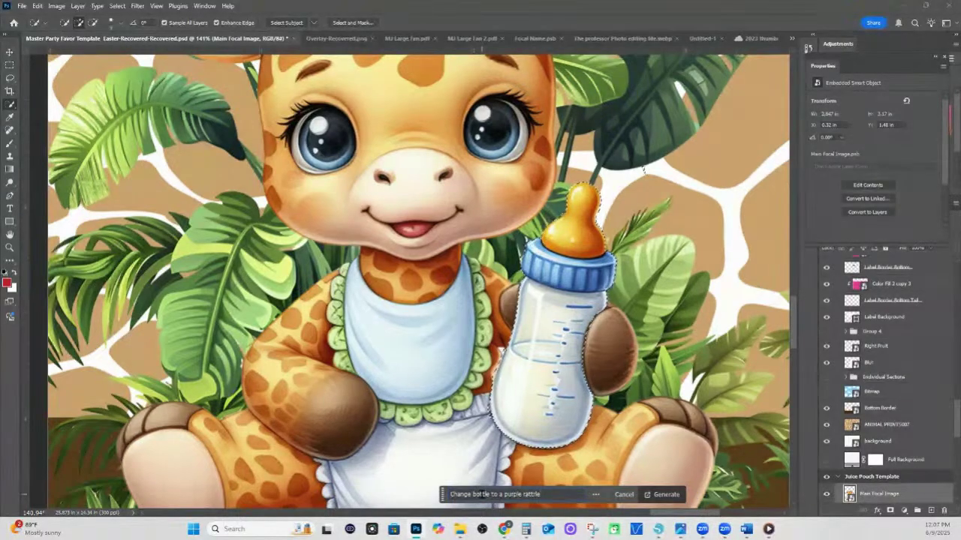
key("Return")
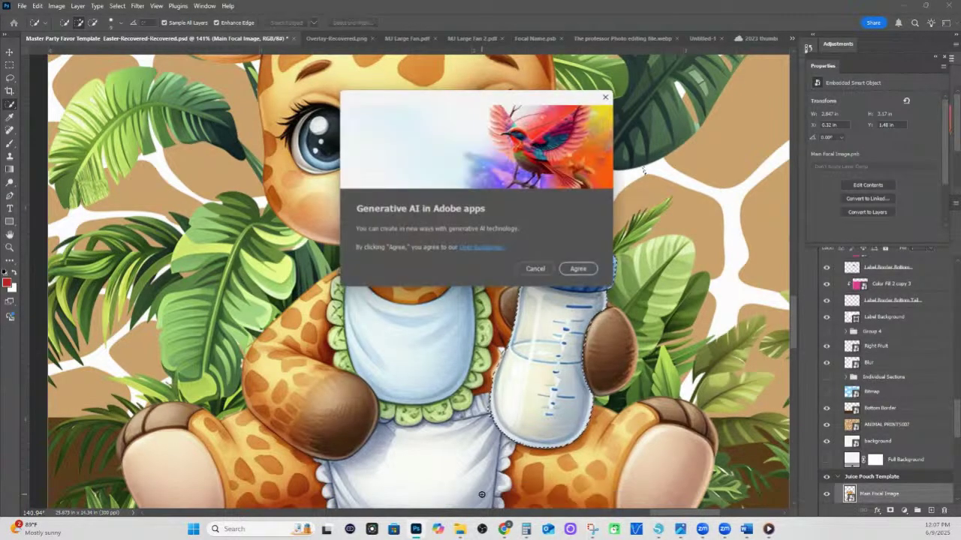
left_click(580, 267)
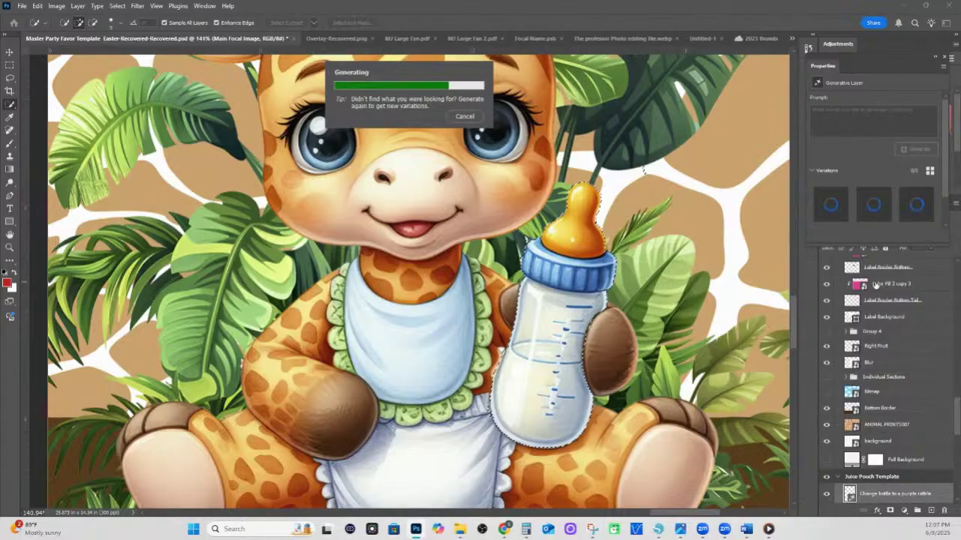
scroll(860, 461, "down", 2)
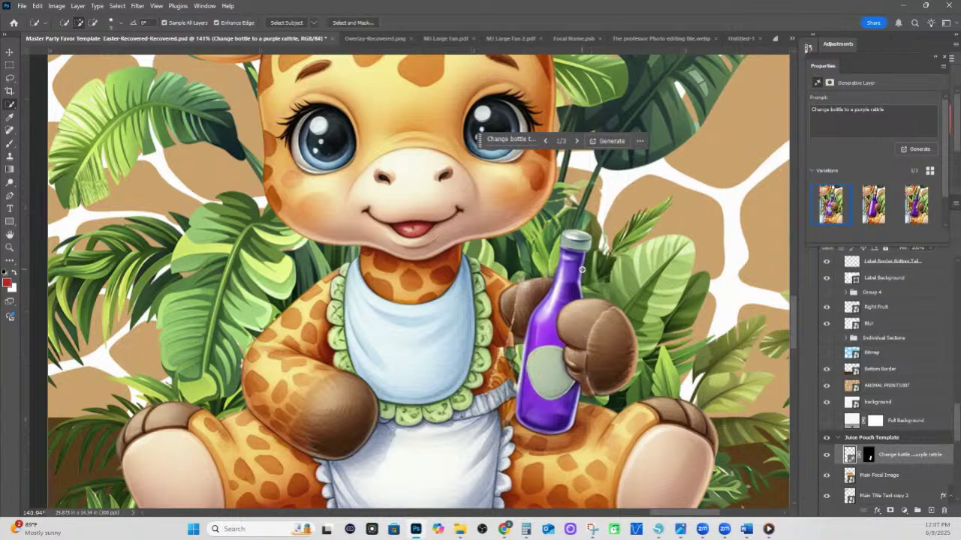
- Generate another set of purple rattle variations on the generative layer with the same prompt
left_click(512, 140)
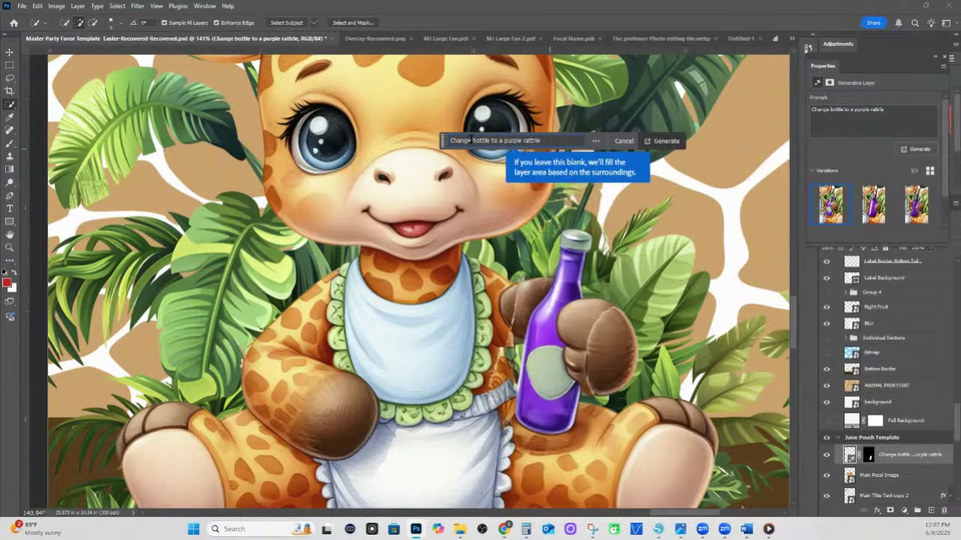
left_click_drag(472, 141, 490, 140)
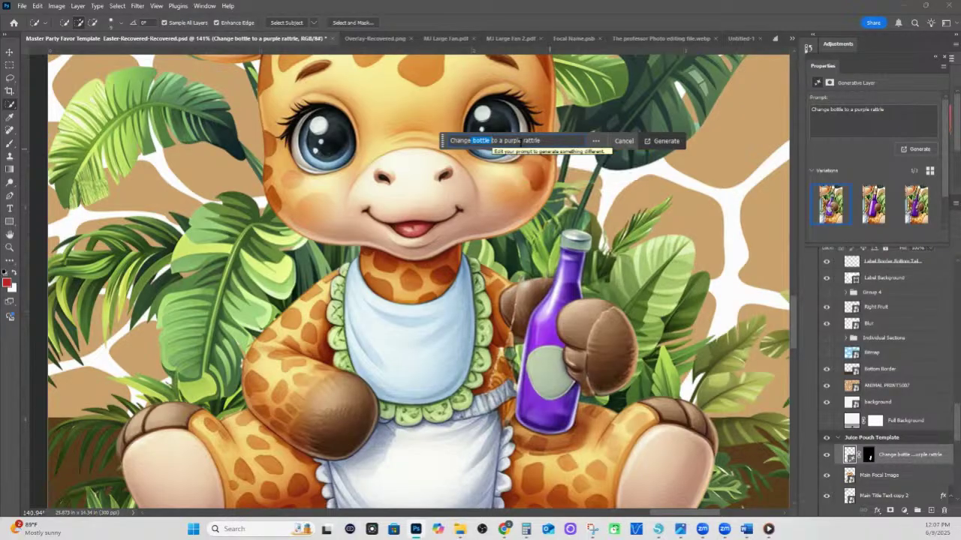
left_click(624, 142)
left_click(609, 141)
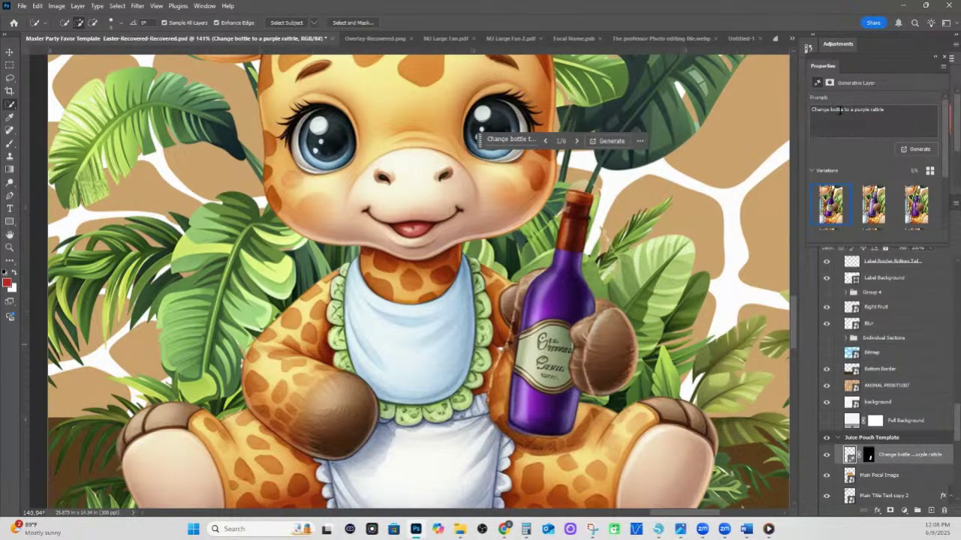
- Replace "Change bottle" in the generative layer's prompt with "have him hold" and generate new variations
left_click(841, 110)
left_click_drag(844, 110, 792, 108)
type("Turn")
key("BackSpace")
key("BackSpace")
key("BackSpace")
key("BackSpace")
type("have him hold")
left_click(920, 148)
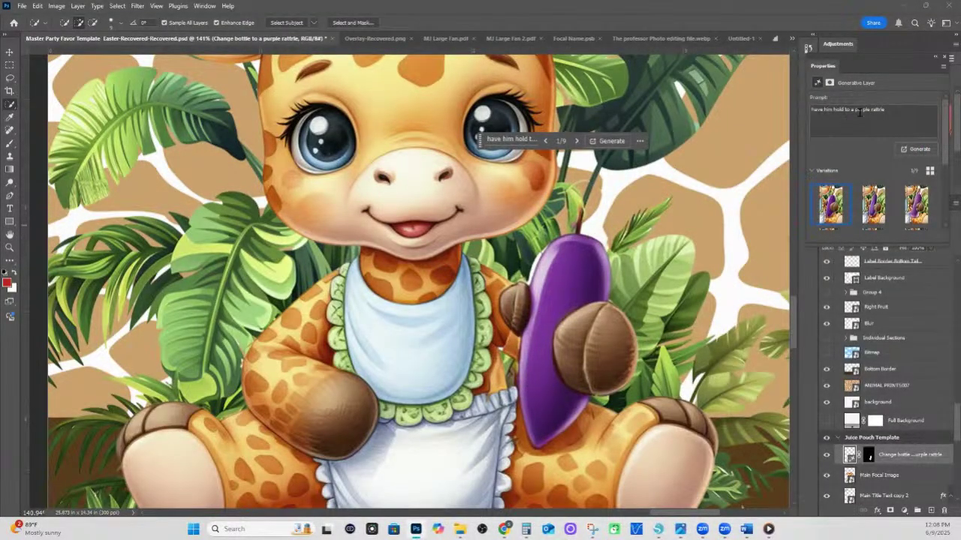
- Correct the prompt's last word to "rattle", generate again and choose the third variation
left_click(888, 110)
left_click(909, 152)
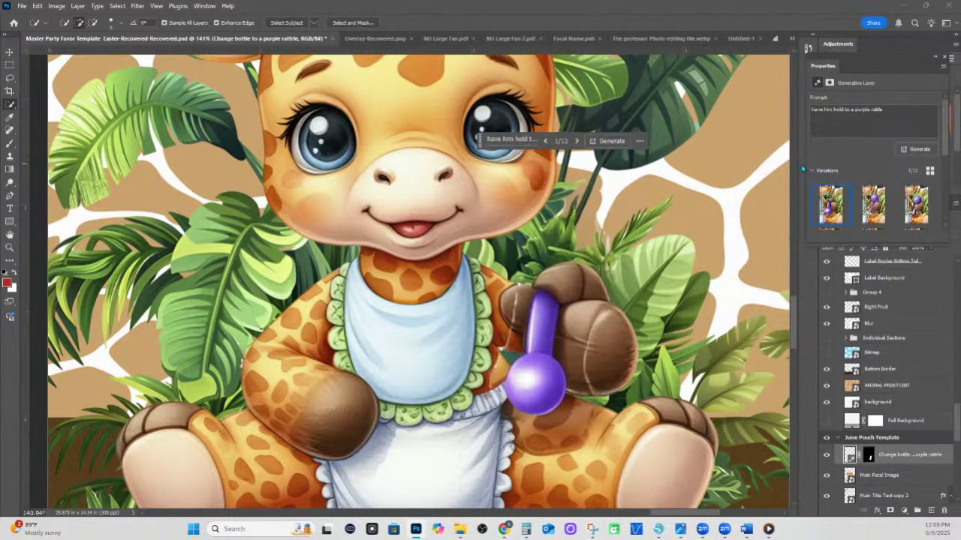
mouse_move(878, 213)
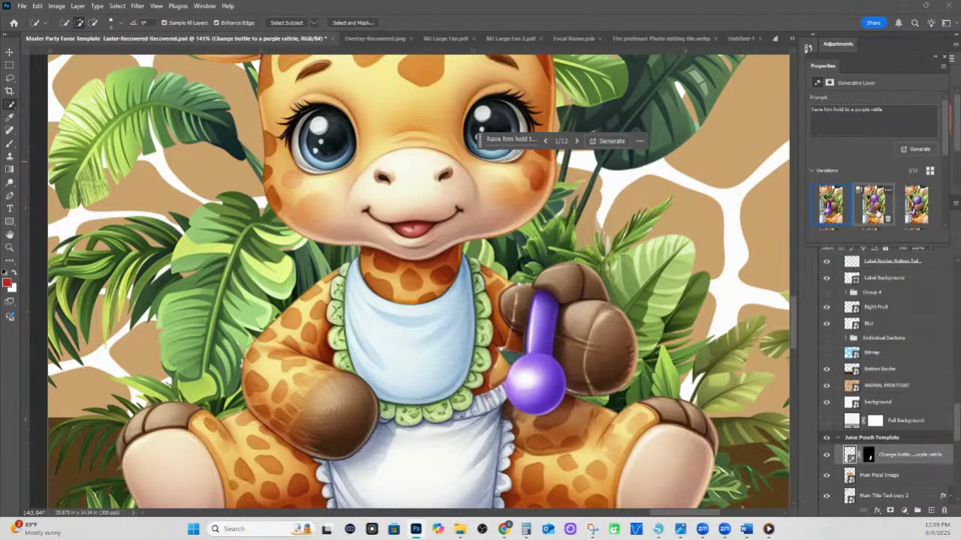
left_click(920, 212)
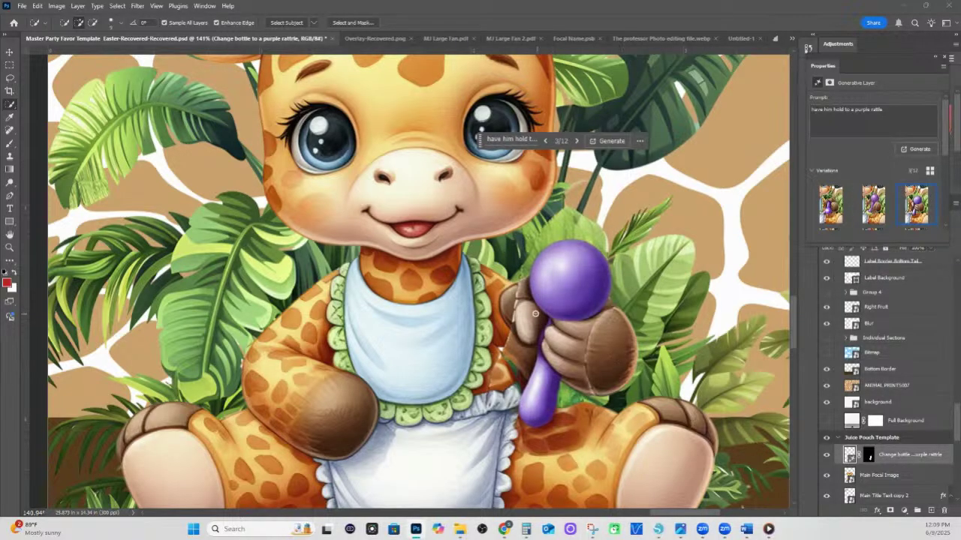
- Compare the generated rattle with the original bottle, leaving the generative layer hidden
left_click(828, 457)
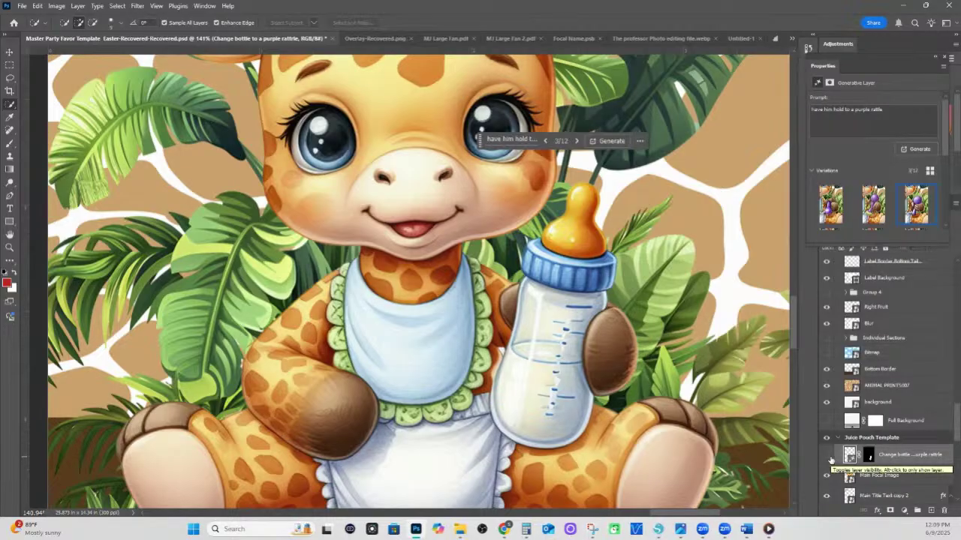
left_click(828, 457)
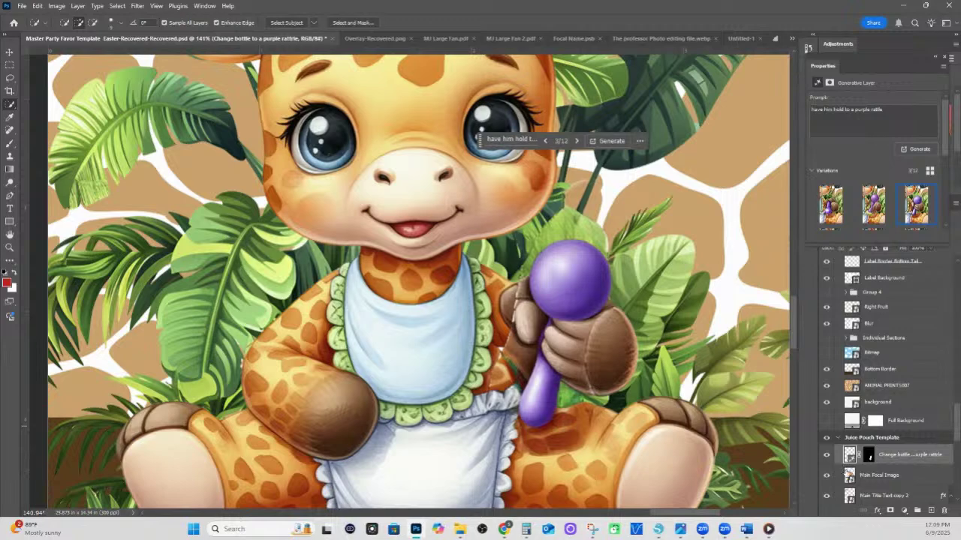
left_click(826, 455)
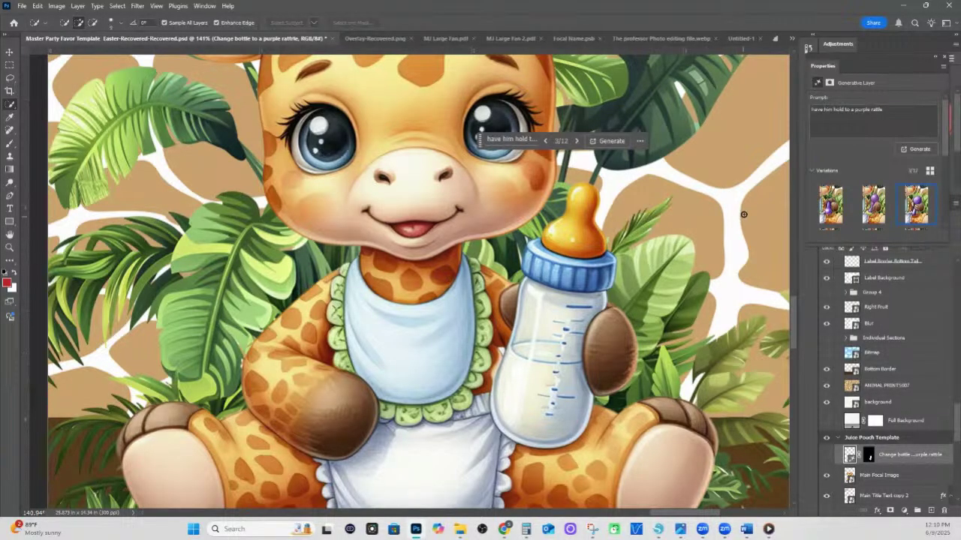
- Open the contents of the Main Focal Image smart object in the Juice Pouch Template group
left_click(849, 480)
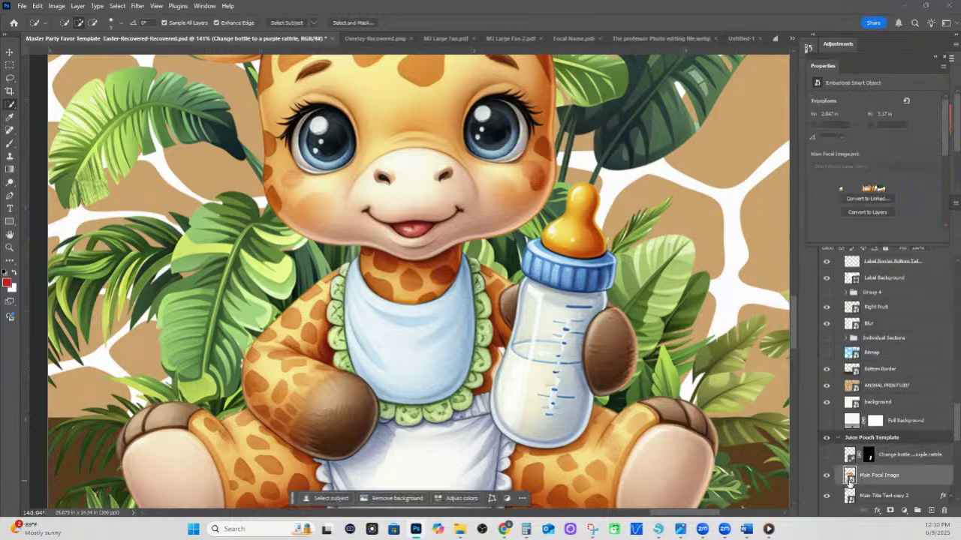
double_click(849, 478)
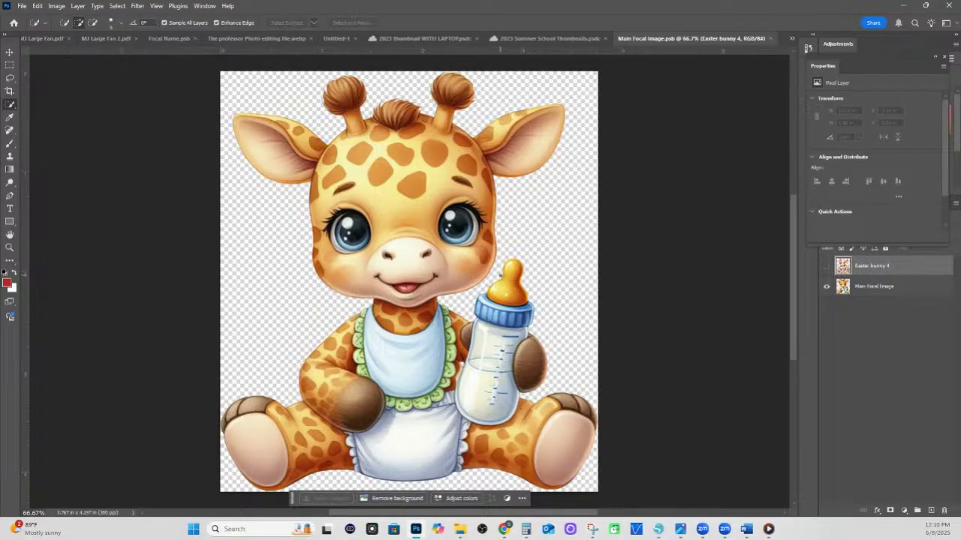
scroll(409, 285, "up", 1)
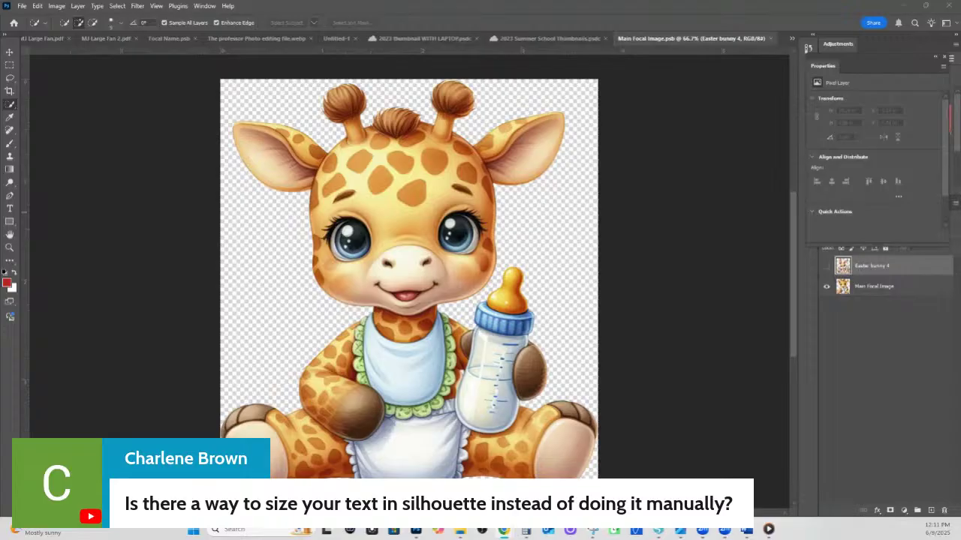
- Switch to Silhouette Studio and add the text "Visit Shop.hsink365.com Today" to the upper part of the page
left_click(656, 531)
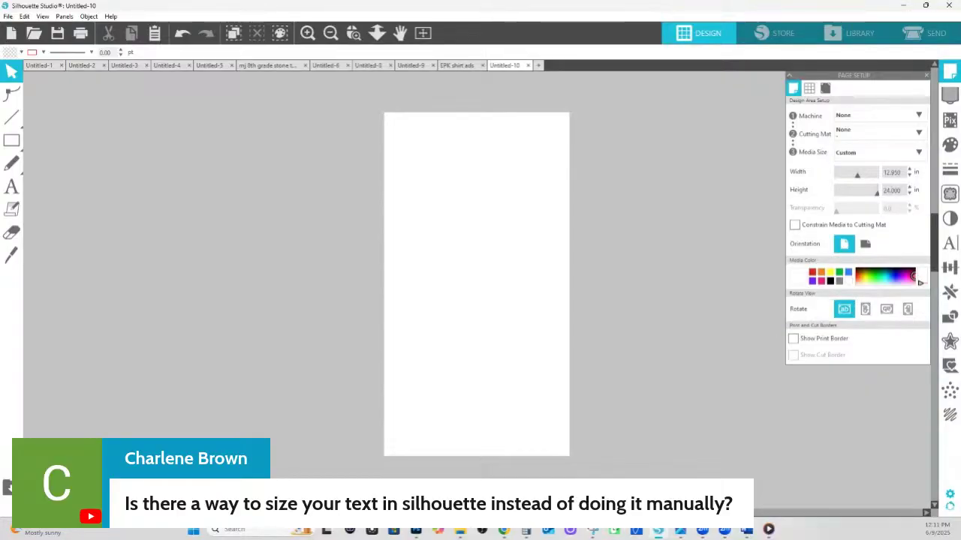
left_click(11, 187)
left_click(434, 220)
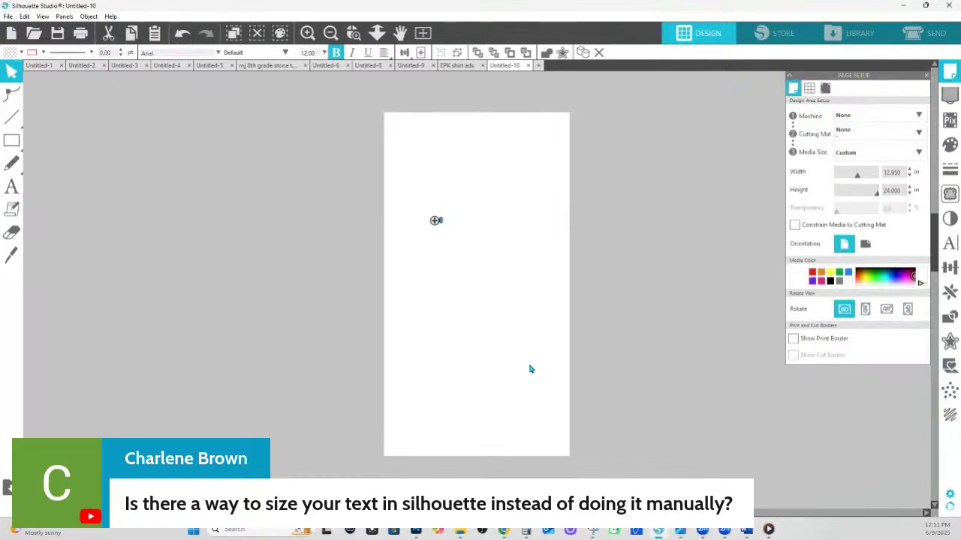
type("hello world hi")
left_click(553, 155)
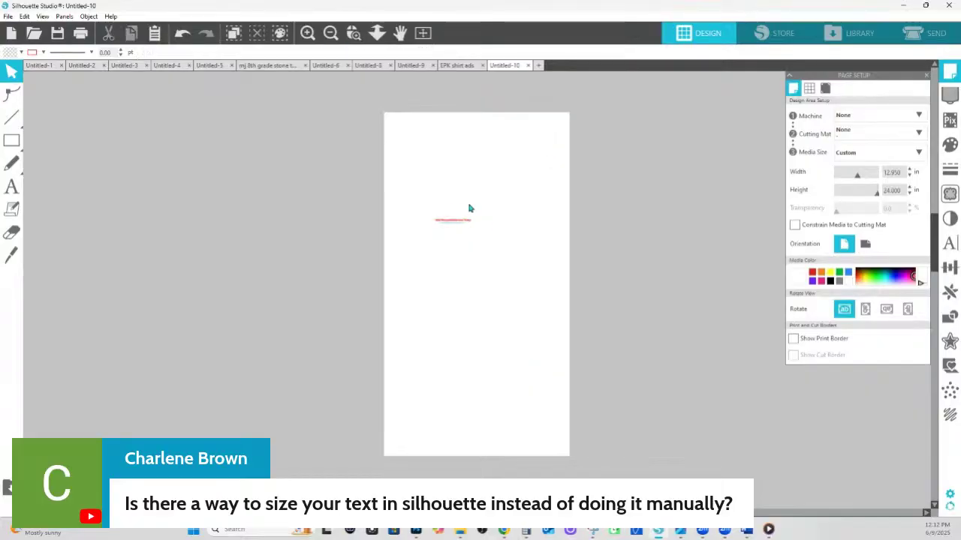
- Duplicate the text line just below the original and turn the copy into a compound path
left_click(452, 221)
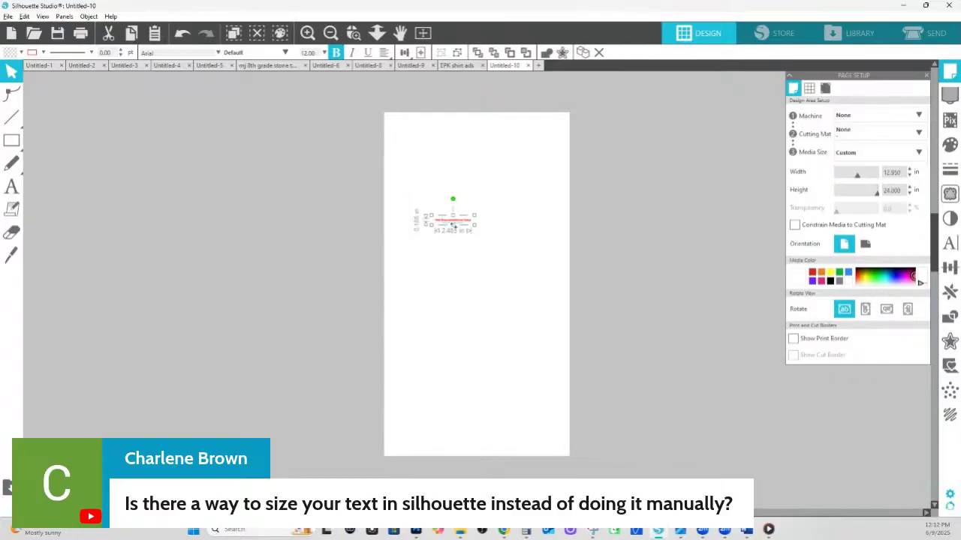
left_click_drag(446, 222, 454, 259)
right_click(453, 259)
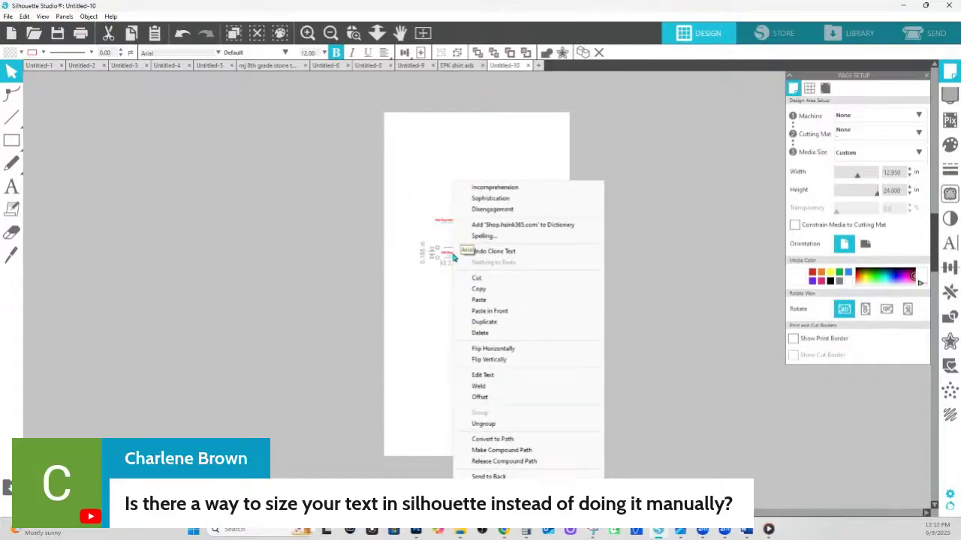
left_click(525, 448)
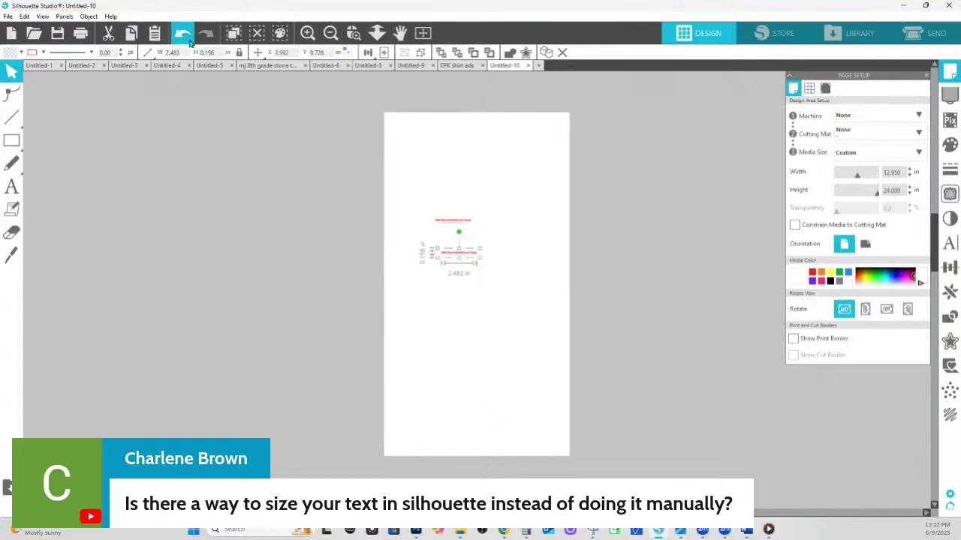
- Fill both the editable text line and its path copy with purple
left_click(377, 33)
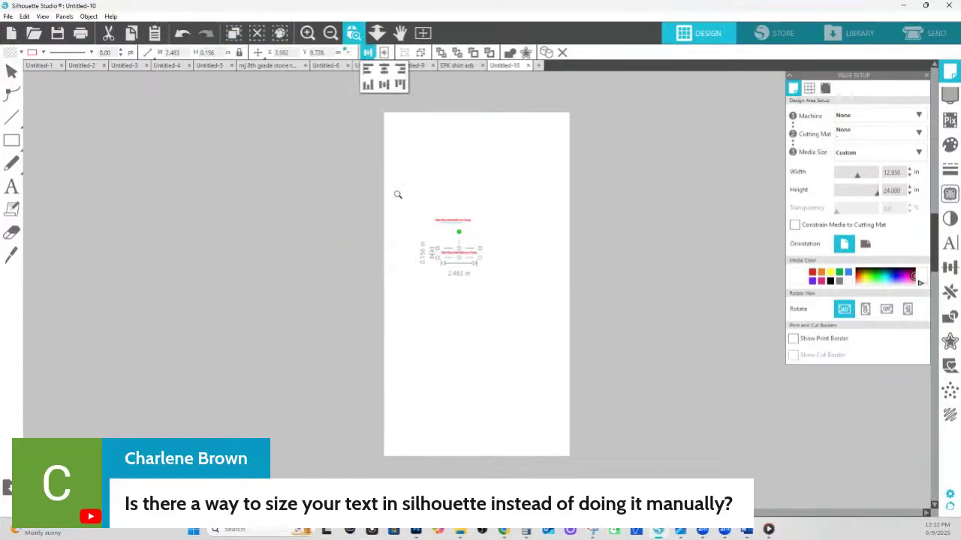
left_click_drag(396, 195, 546, 309)
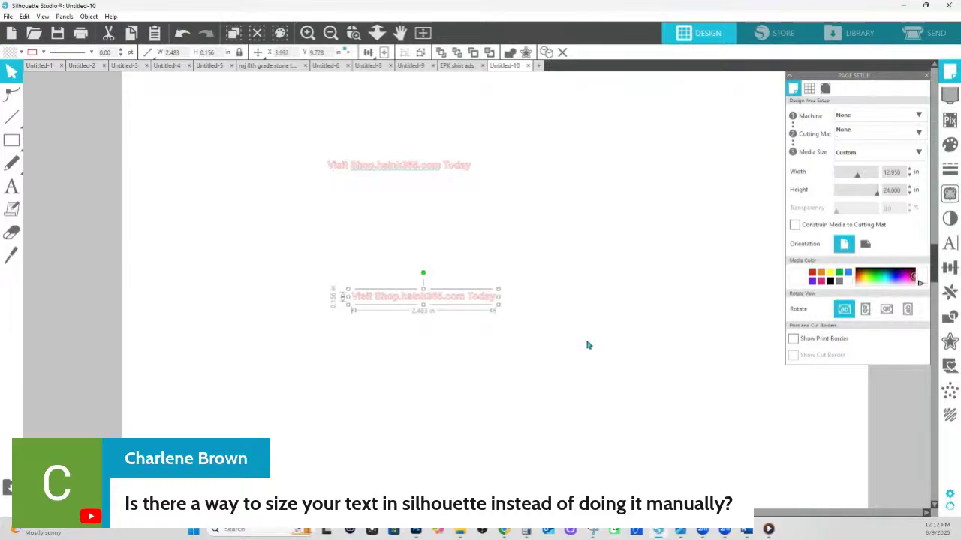
left_click(455, 163, "shift")
left_click(950, 144)
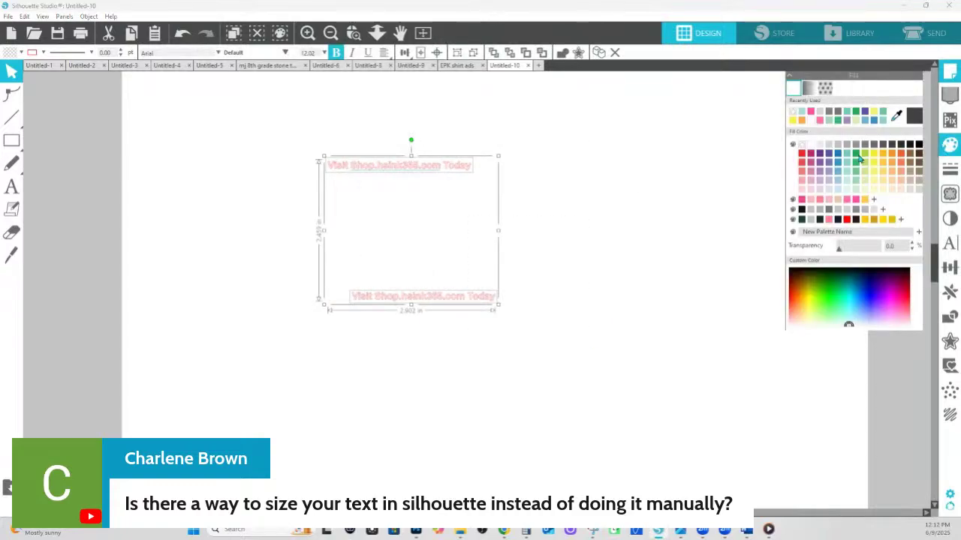
left_click(829, 157)
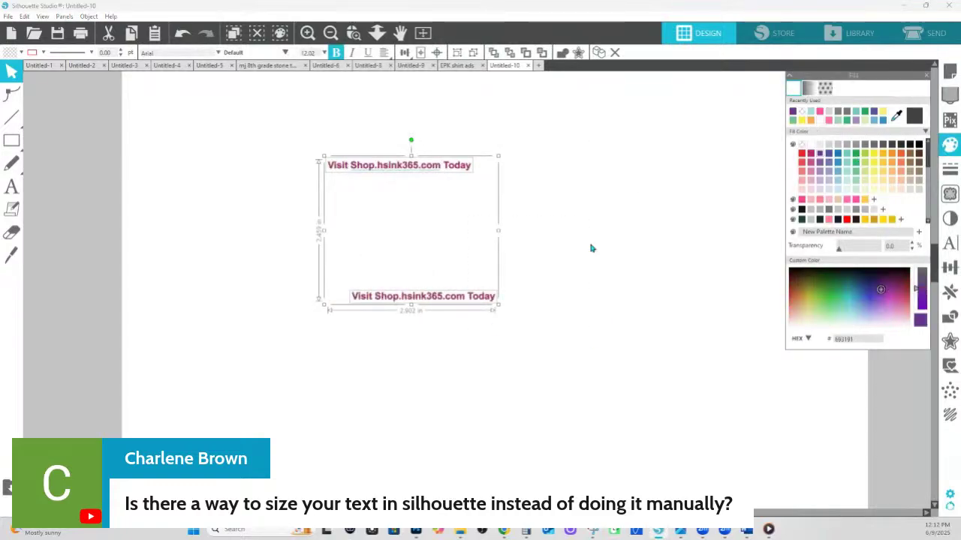
left_click(590, 248)
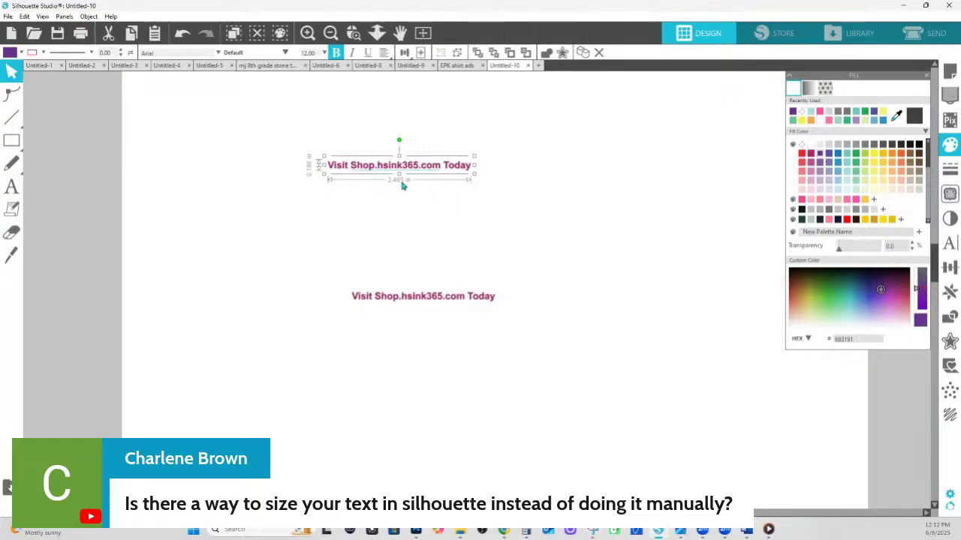
- Duplicate the editable text line between the two existing lines and set the copy's font to CollegiateBlackFLF
left_click(429, 302)
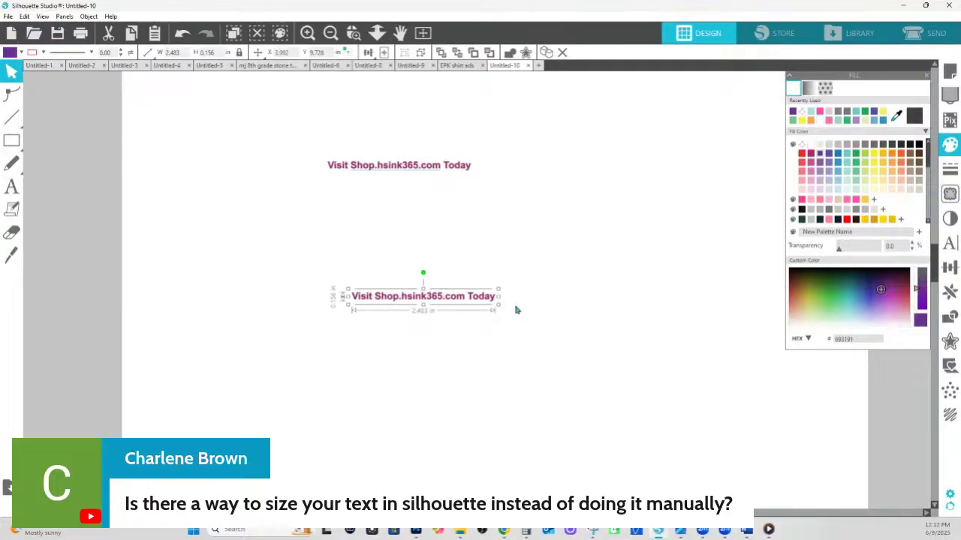
left_click(443, 166)
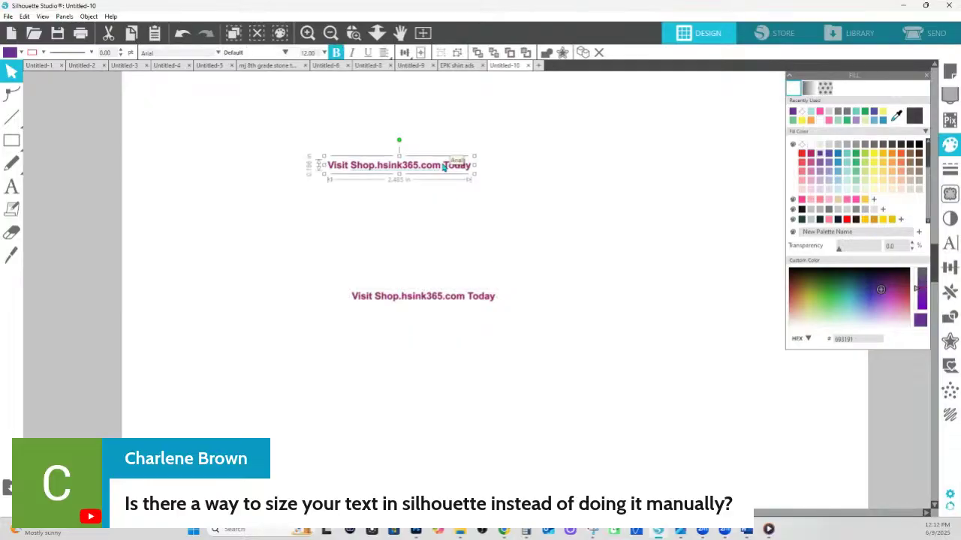
left_click_drag(443, 166, 480, 236)
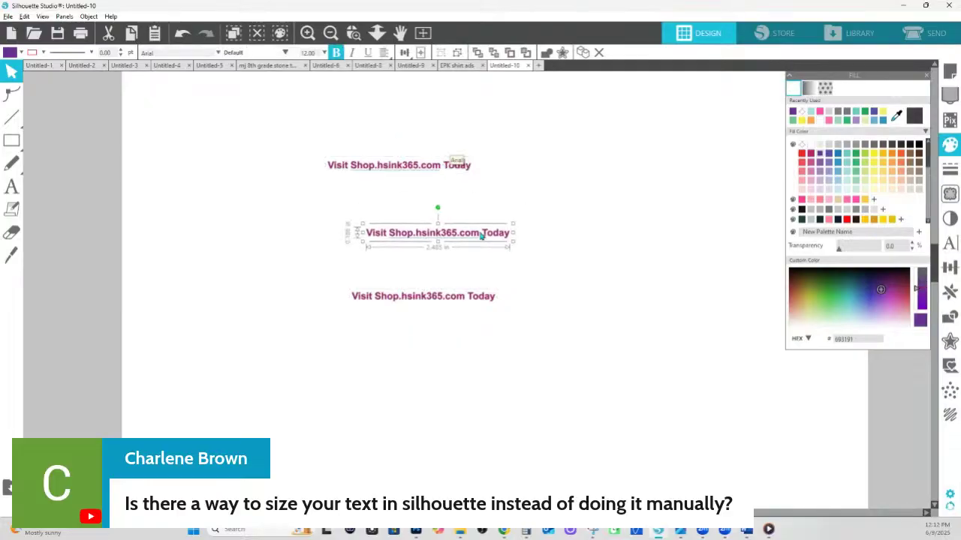
left_click(950, 243)
left_click(862, 194)
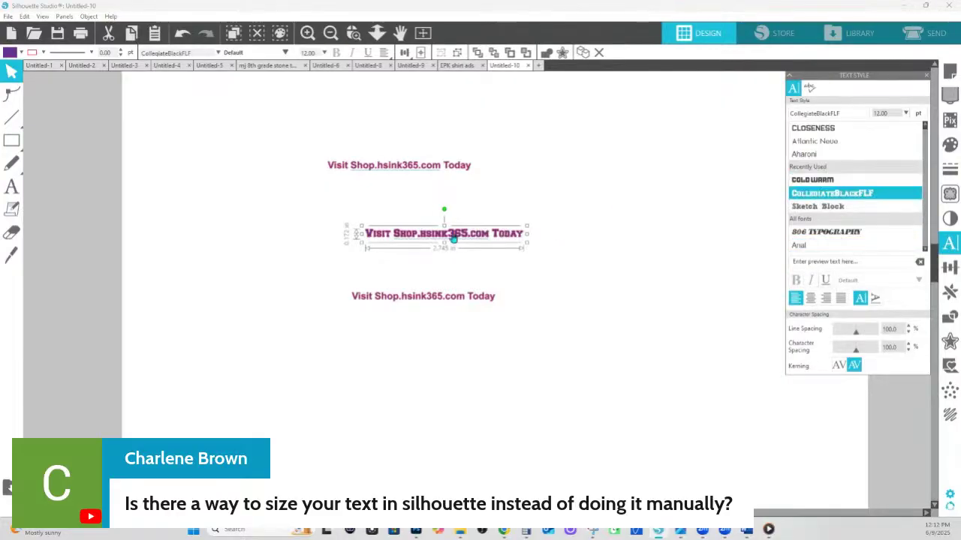
- Duplicate the CollegiateBlackFLF text line below the others and convert the copy to a path
left_click_drag(456, 236, 539, 322)
right_click(538, 322)
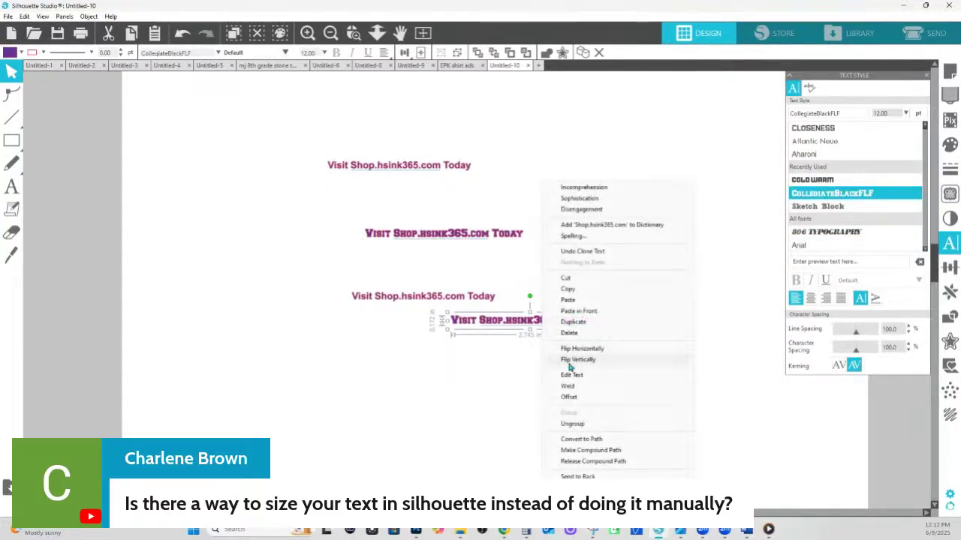
left_click(585, 441)
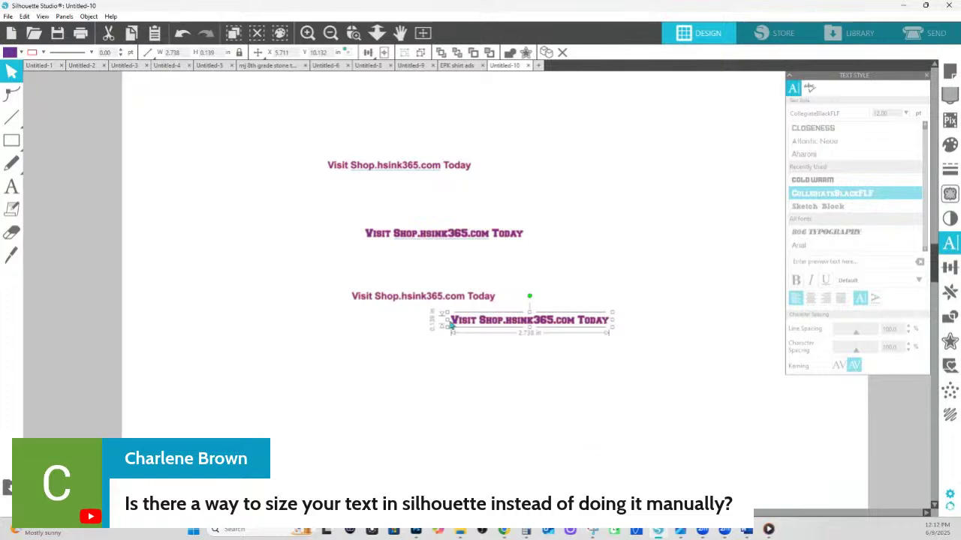
- Compare the dimensions of the editable CollegiateBlackFLF text with those of its path copy
left_click(367, 232)
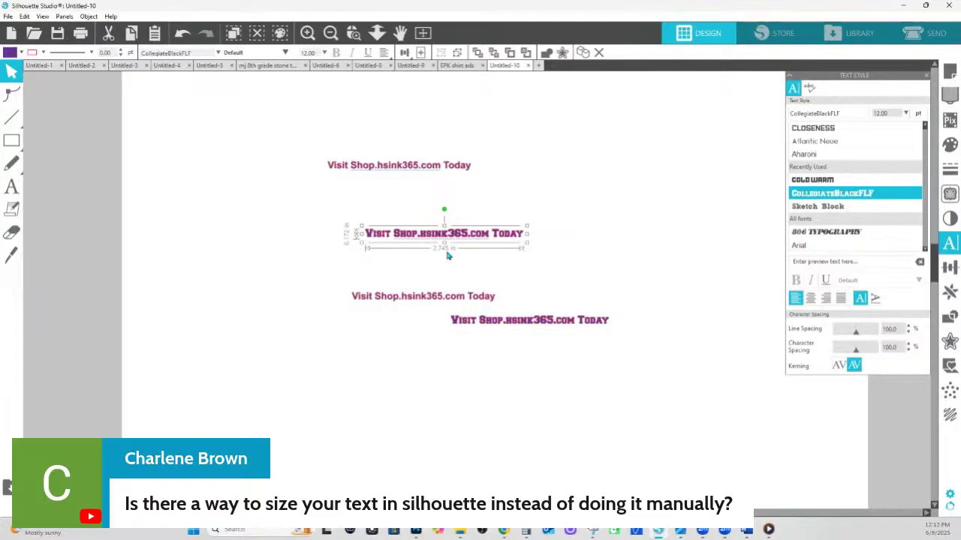
left_click(558, 327)
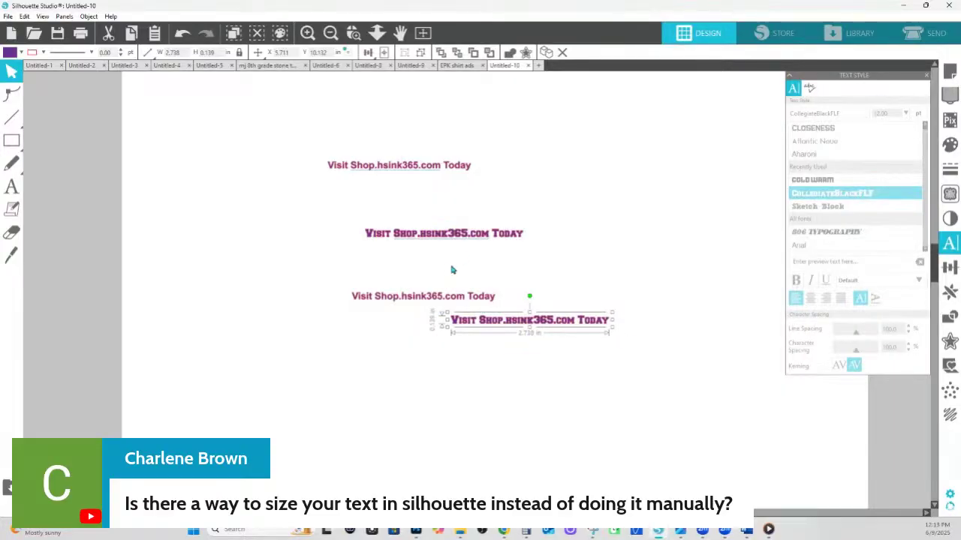
left_click(467, 239)
left_click(562, 326)
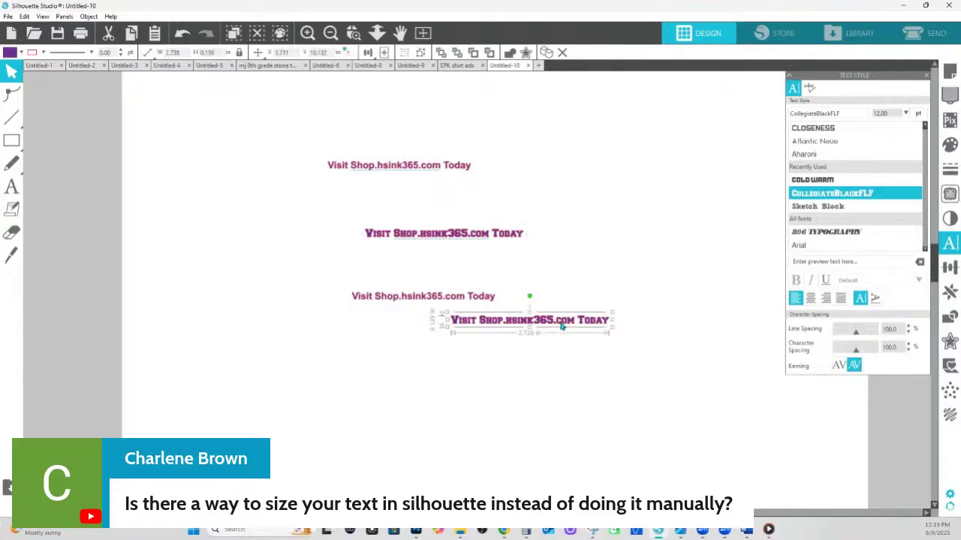
- Set the font of the editable CollegiateBlackFLF text line to Abudabi
left_click(498, 246)
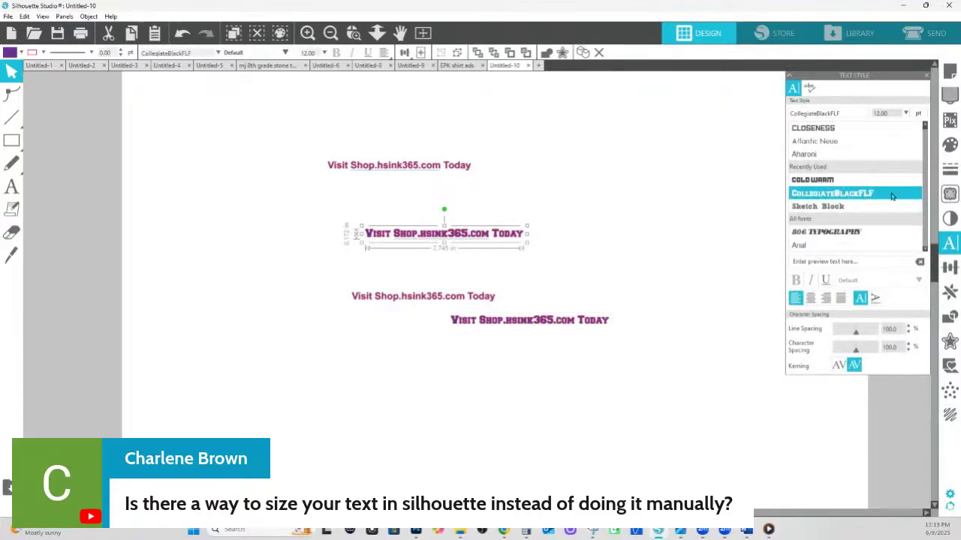
scroll(834, 175, "down", 3)
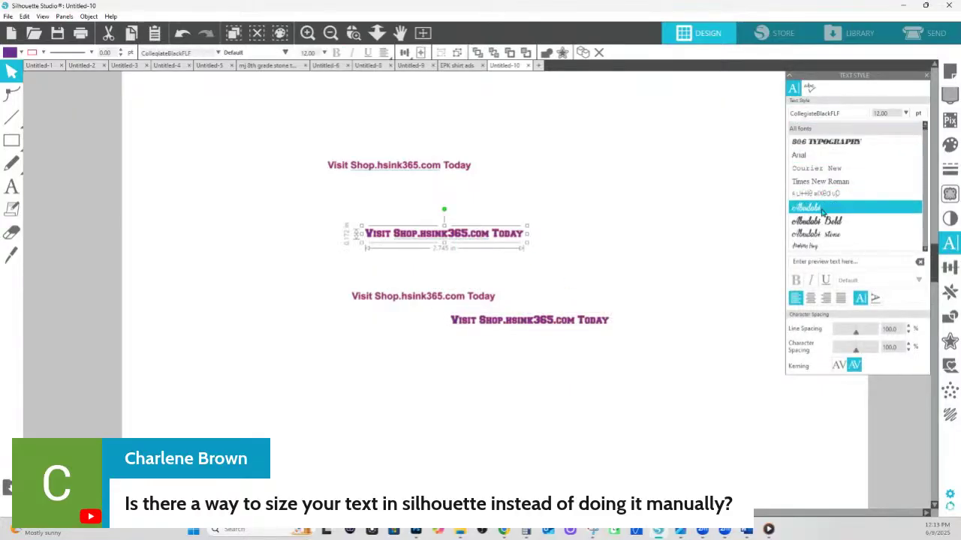
left_click(822, 210)
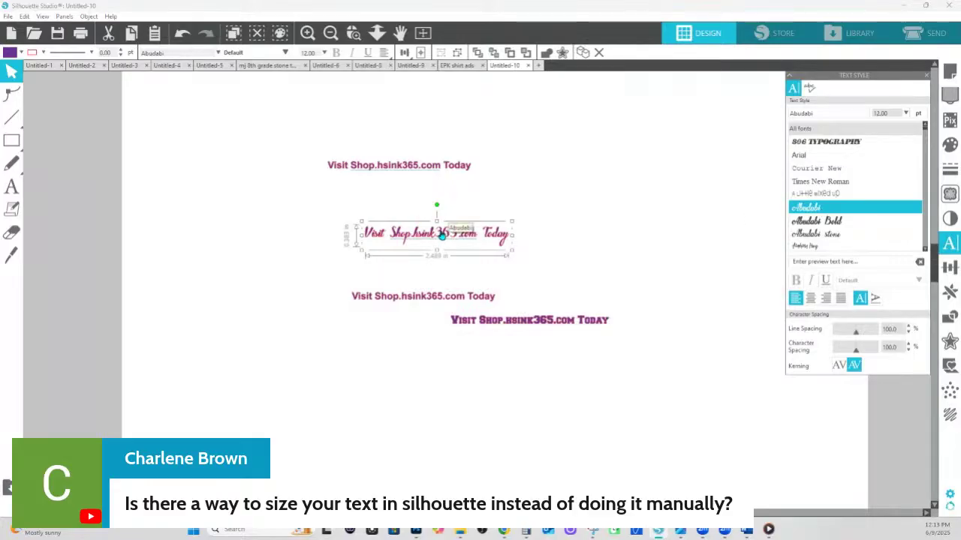
- Duplicate the editable Abudabi text line below all the other lines and convert the copy to a path
key("ctrl+d")
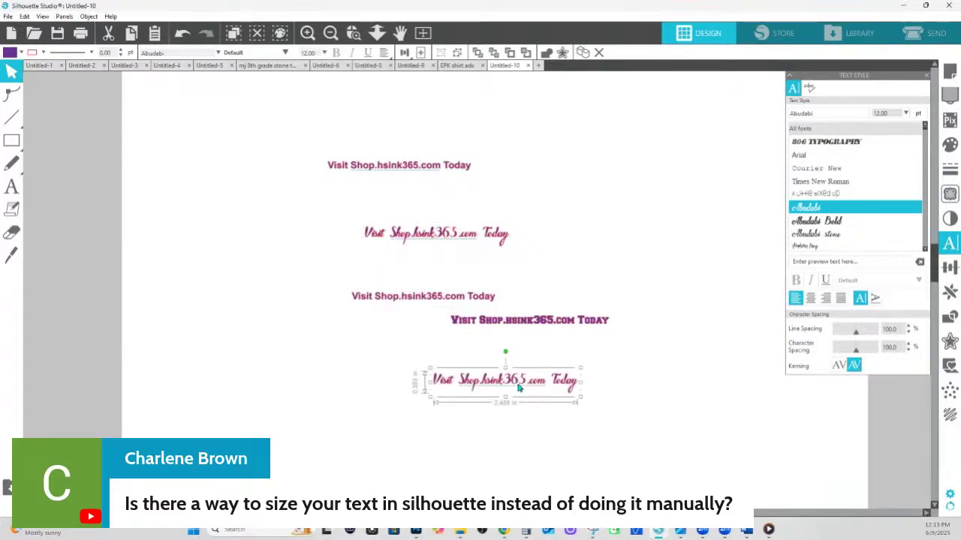
left_click_drag(460, 393, 507, 422)
right_click(506, 421)
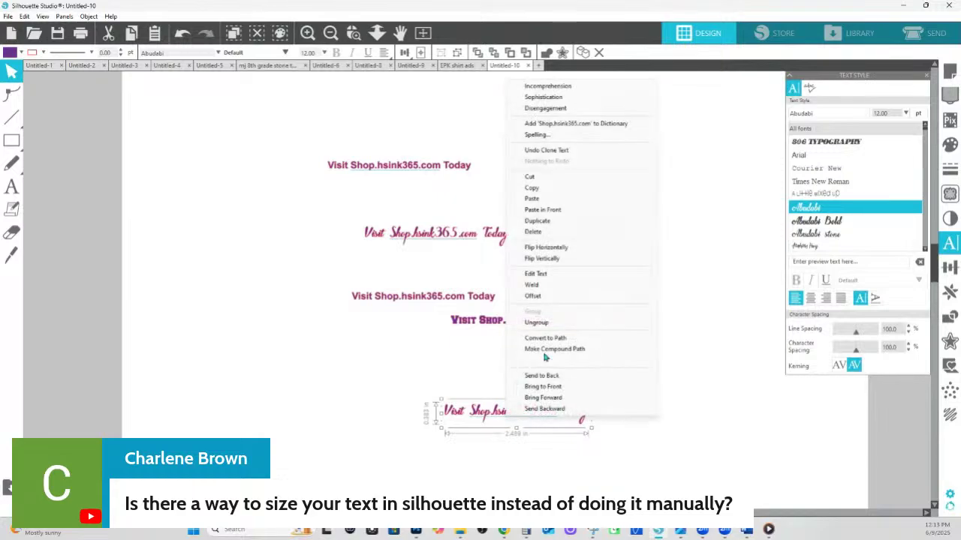
left_click(556, 339)
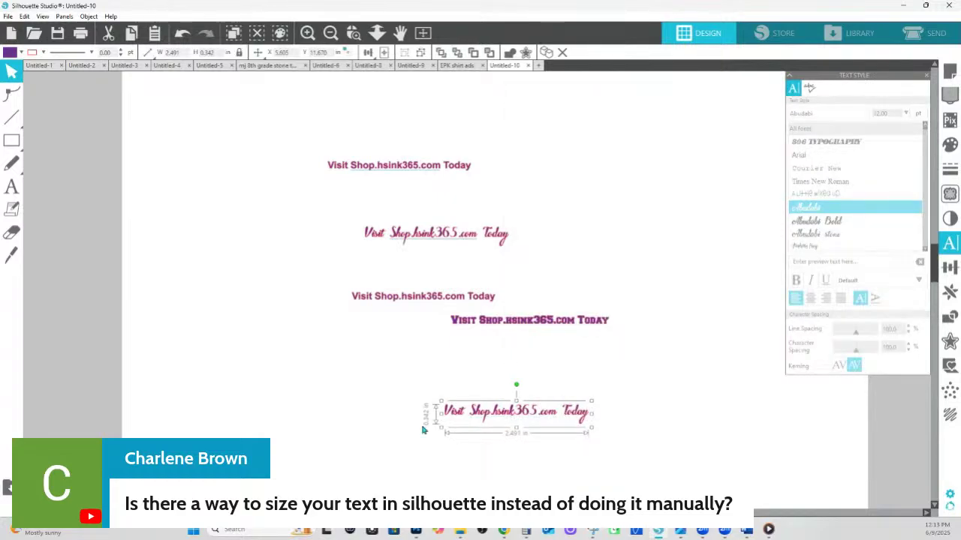
- Compare the dimensions of the editable Abudabi text line with those of its path copy
left_click(401, 245)
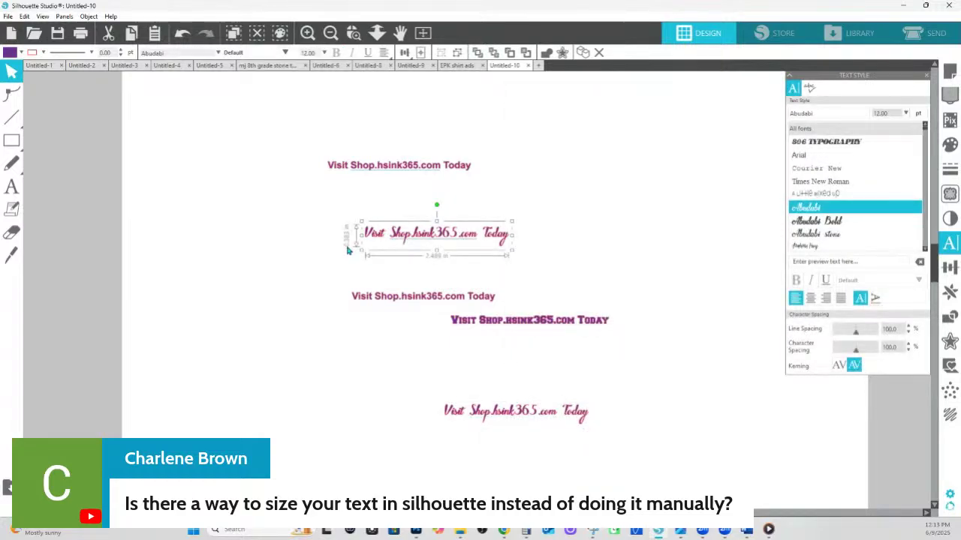
left_click(464, 418)
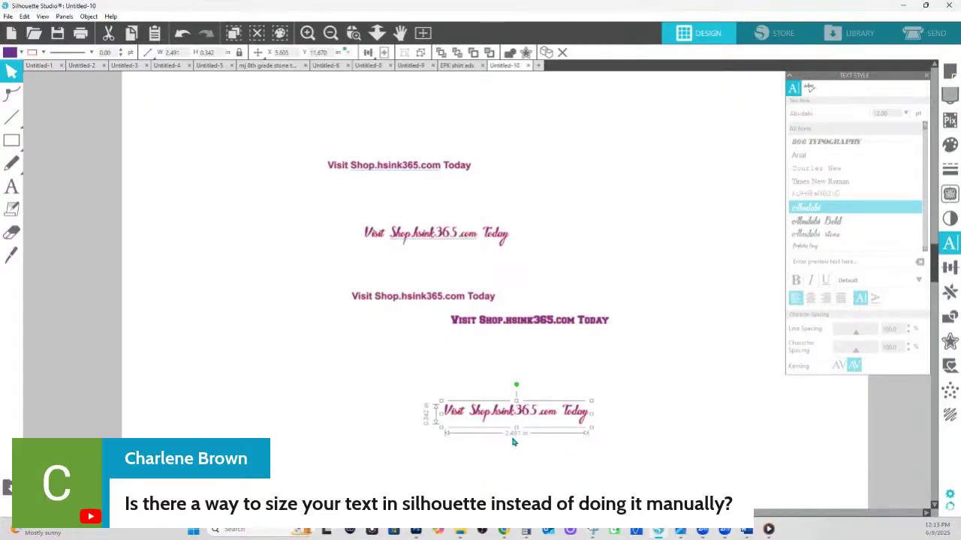
left_click(430, 234)
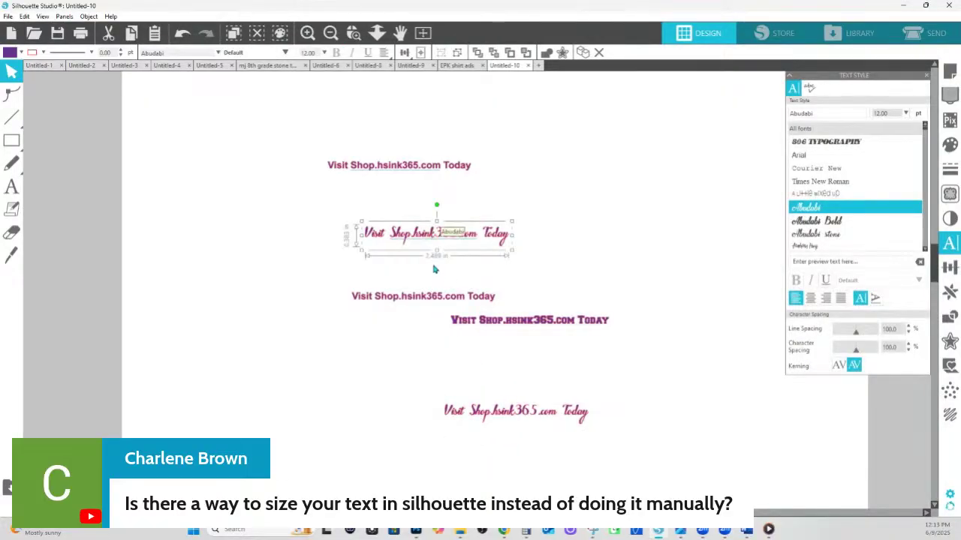
left_click(527, 410)
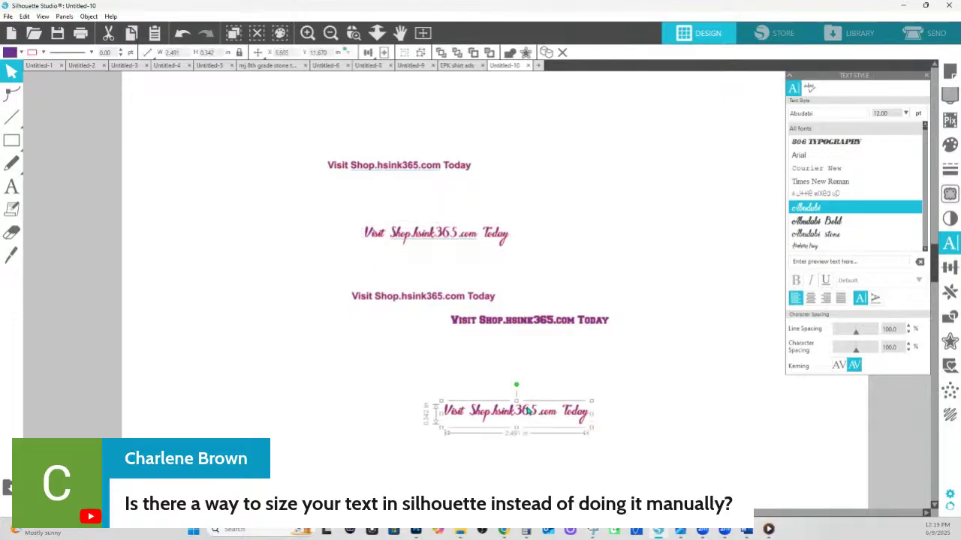
left_click(439, 231)
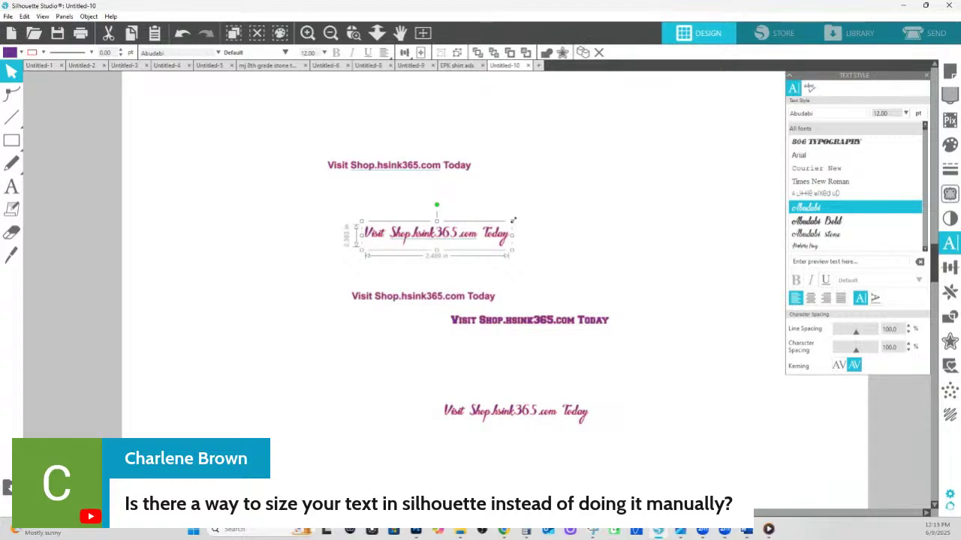
- Select the editable Arial and Abudabi lines together, enlarge them proportionally to about 9.3 in overall width and reposition them on the page
left_click_drag(336, 131, 439, 239)
left_click(512, 307)
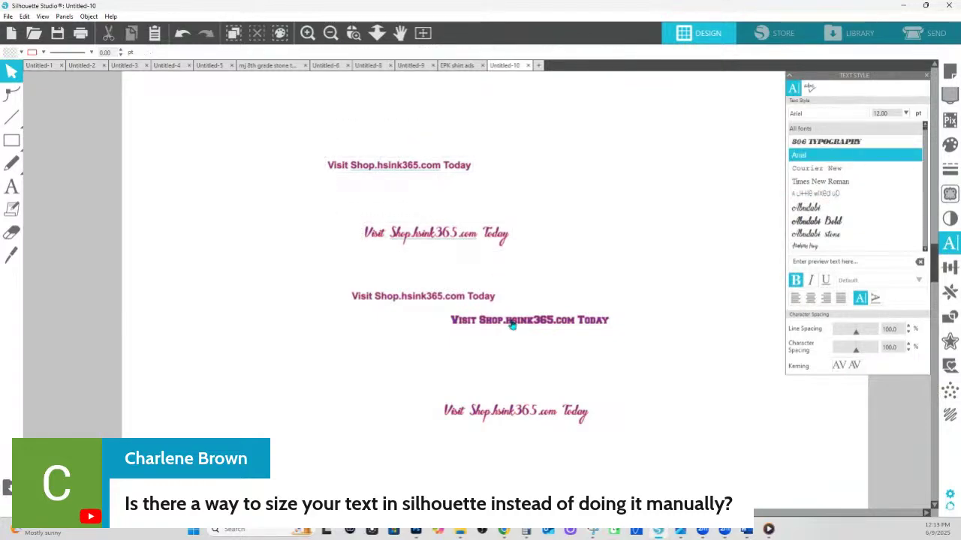
left_click(510, 322)
left_click(454, 304)
key("ctrl+c")
key("ctrl+v")
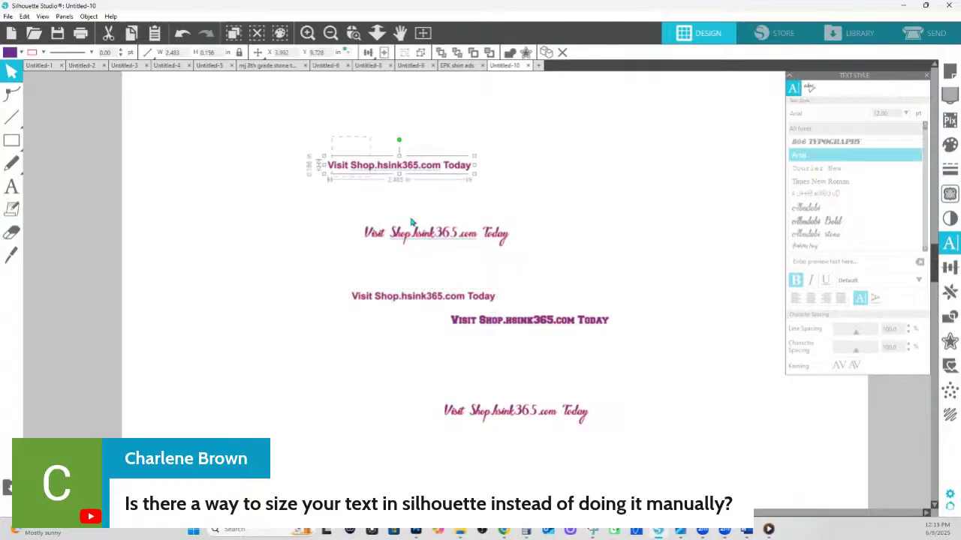
left_click(438, 239, "shift")
left_click_drag(437, 241, 361, 178)
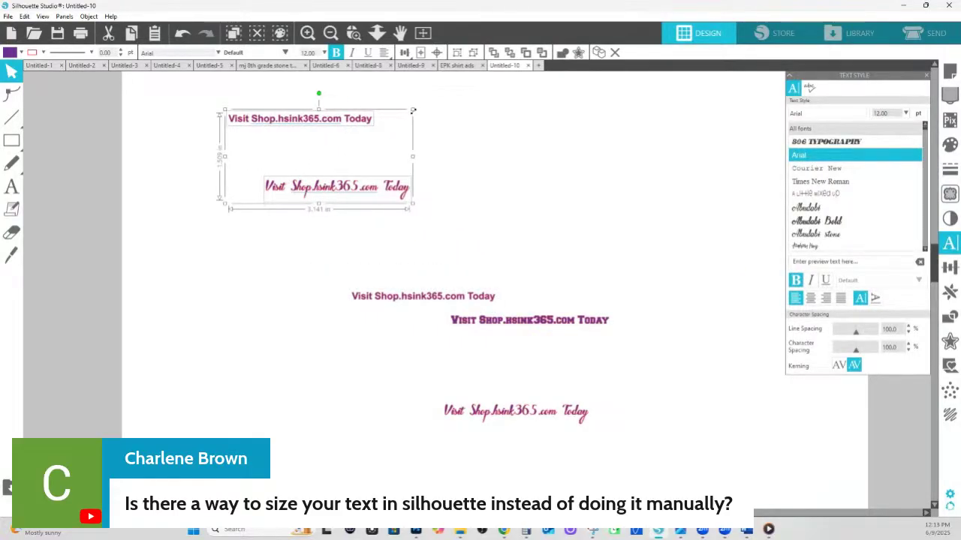
left_click_drag(414, 111, 766, 66)
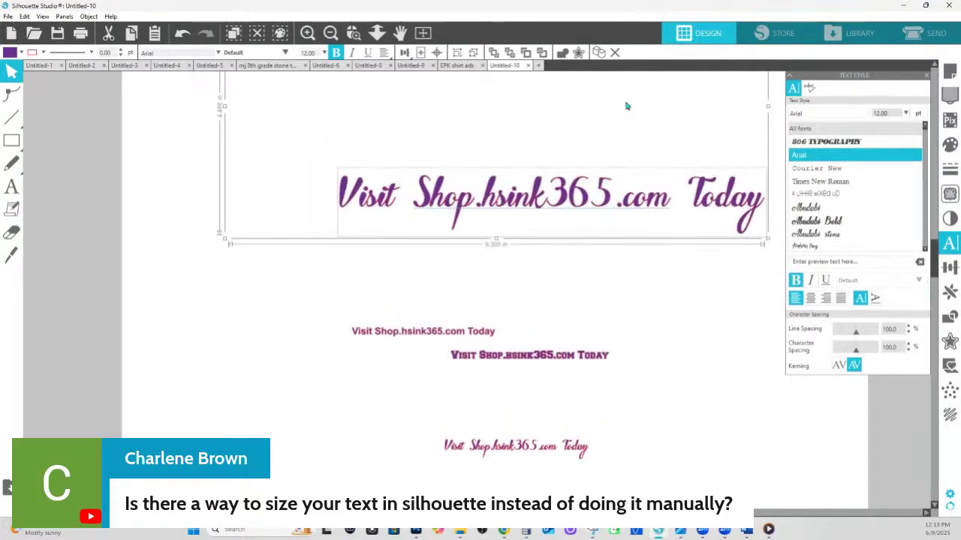
scroll(468, 215, "up", 2)
left_click_drag(503, 295, 364, 242)
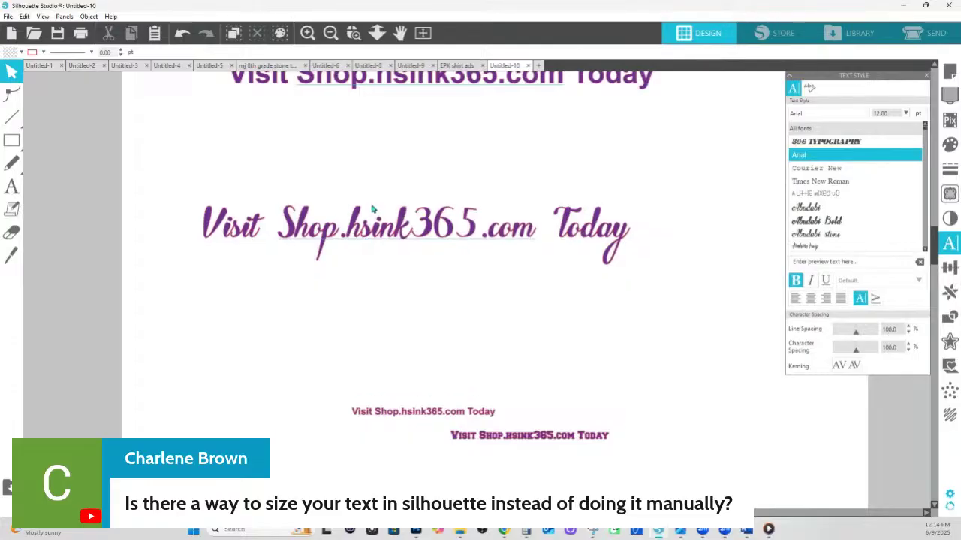
- Change the enlarged Abudabi line's font to CollegiateBlackFLF and move it directly below the large Arial line
scroll(776, 186, "up", 2)
scroll(830, 188, "up", 3)
left_click(832, 206)
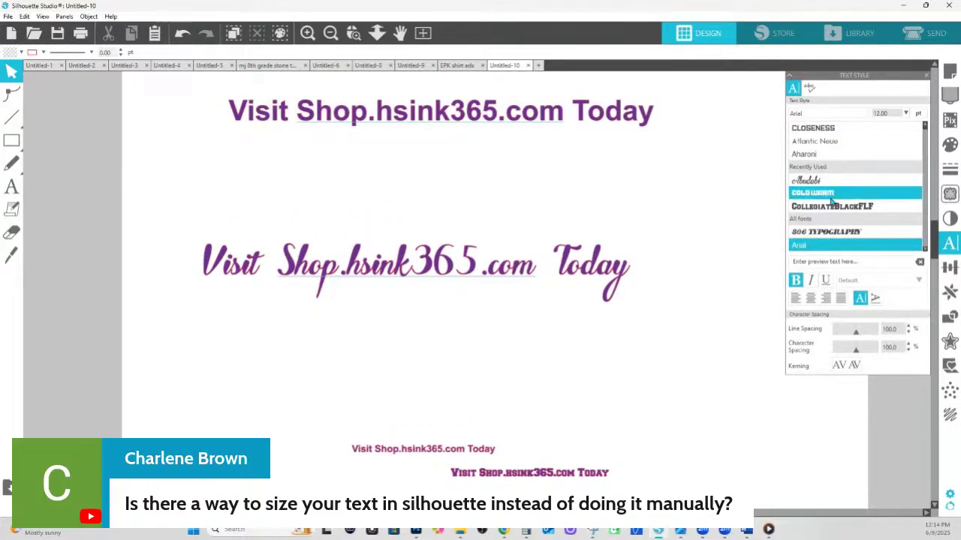
left_click(409, 263)
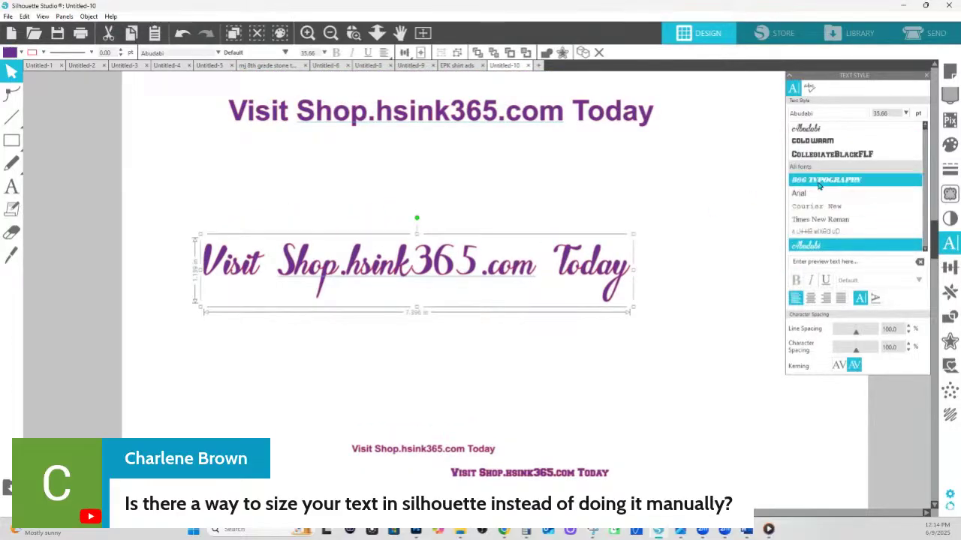
left_click_drag(335, 269, 335, 170)
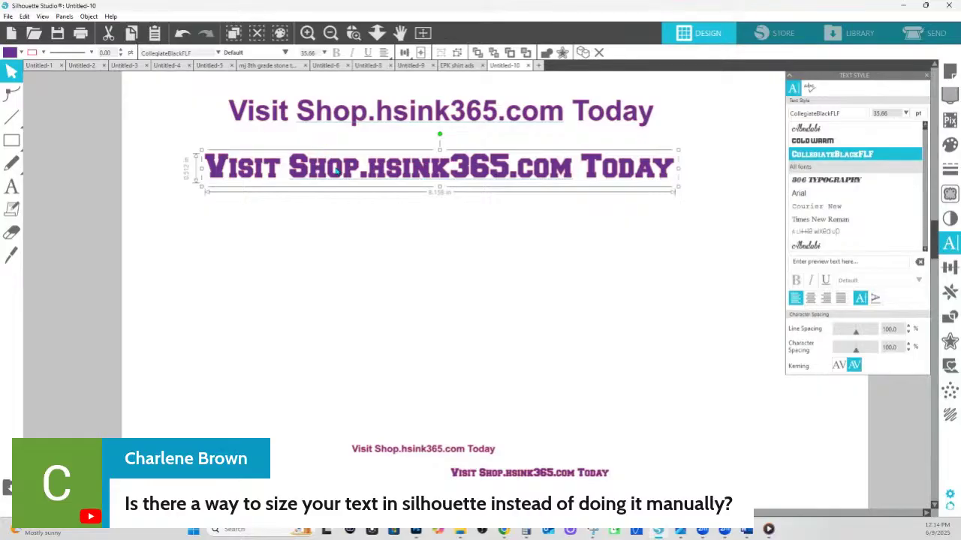
- Enlarge the big CollegiateBlackFLF line to about 9 in wide and compare its point size with the Arial line's
left_click_drag(677, 187, 720, 202)
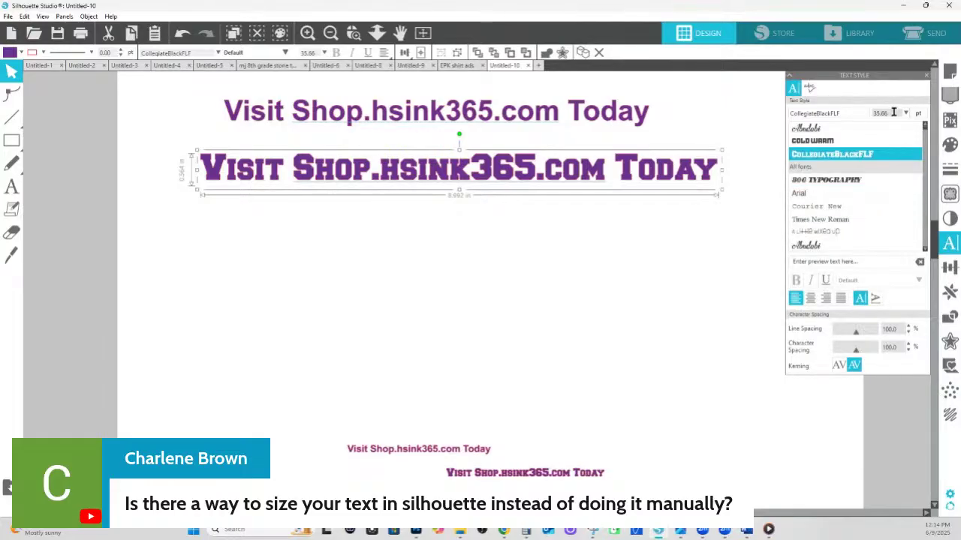
left_click(603, 114)
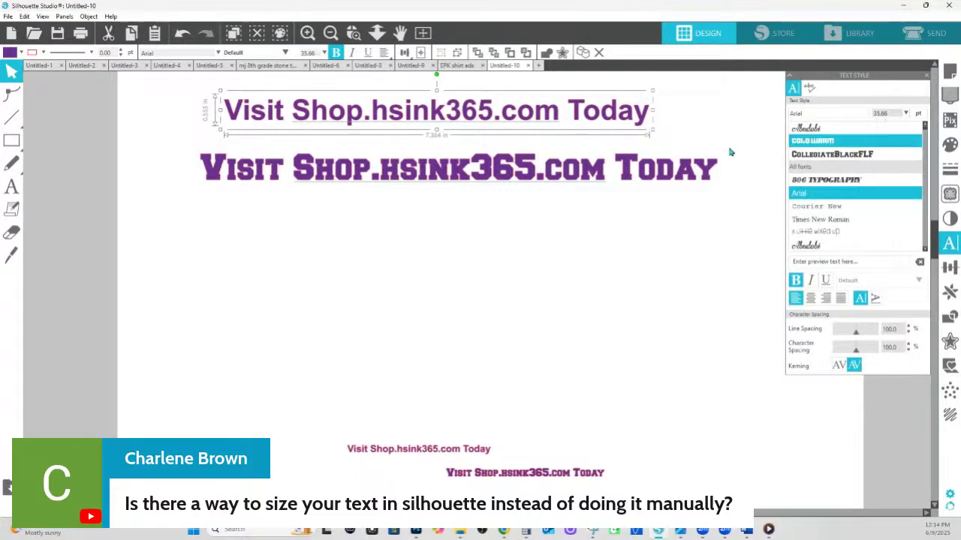
left_click(680, 167)
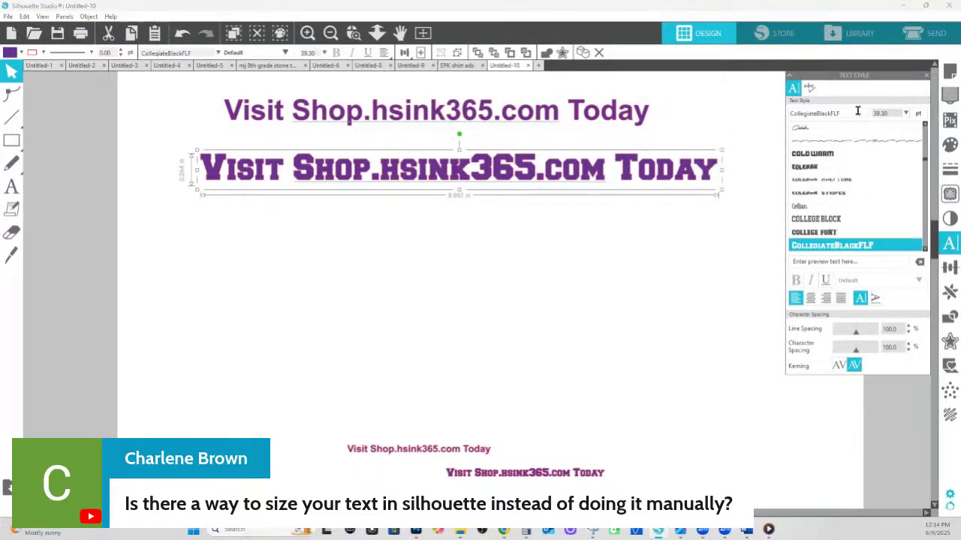
- Set the large CollegiateBlackFLF line's font size to 35.66 pt and move the large Arial line close above it
type("35.66")
key("Return")
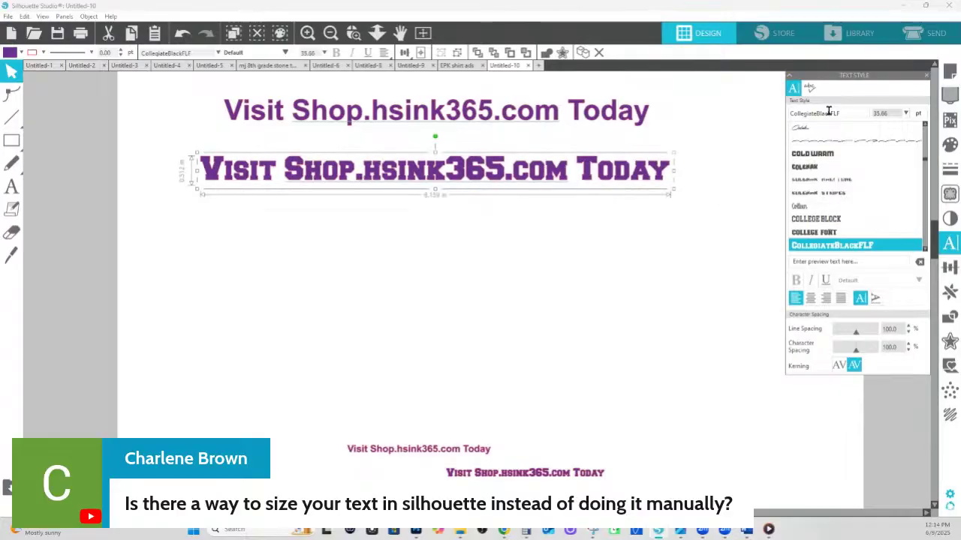
left_click_drag(590, 112, 572, 136)
left_click(572, 136)
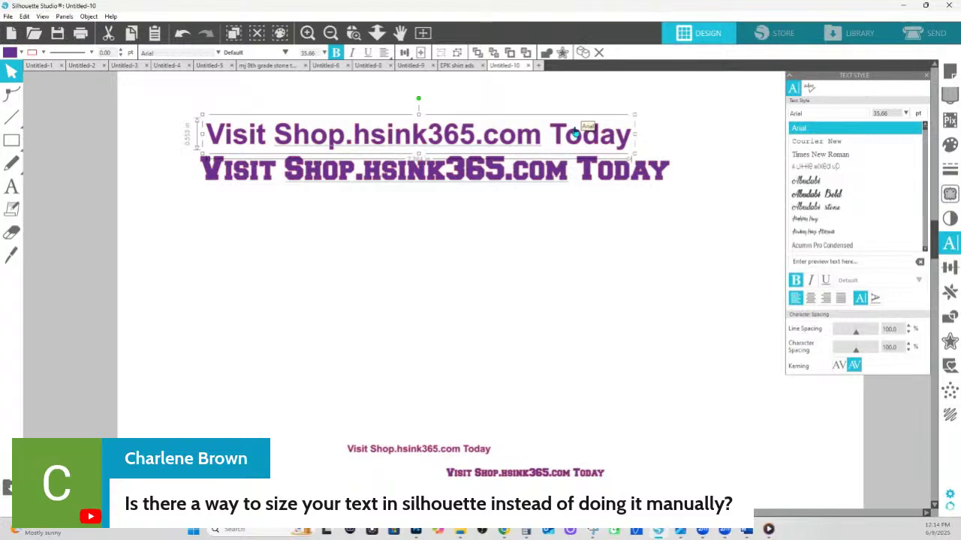
- Show the scale and dimension settings for the large CollegiateBlackFLF line and place a duplicate of it below
left_click(564, 170)
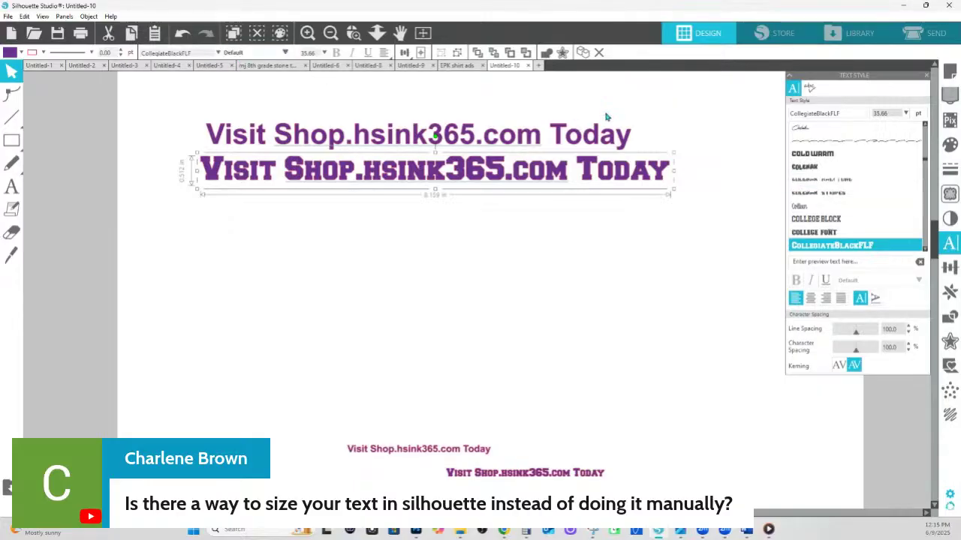
left_click(950, 268)
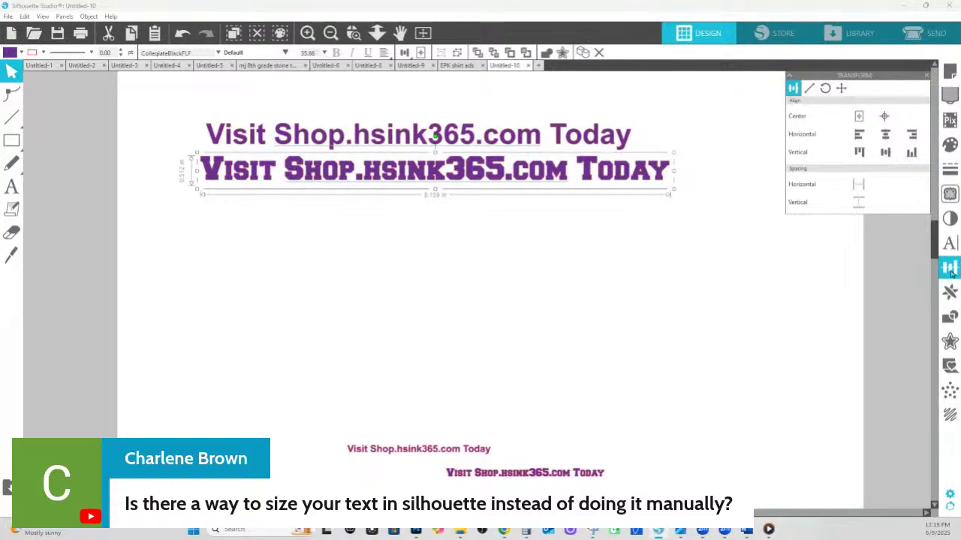
left_click(809, 90)
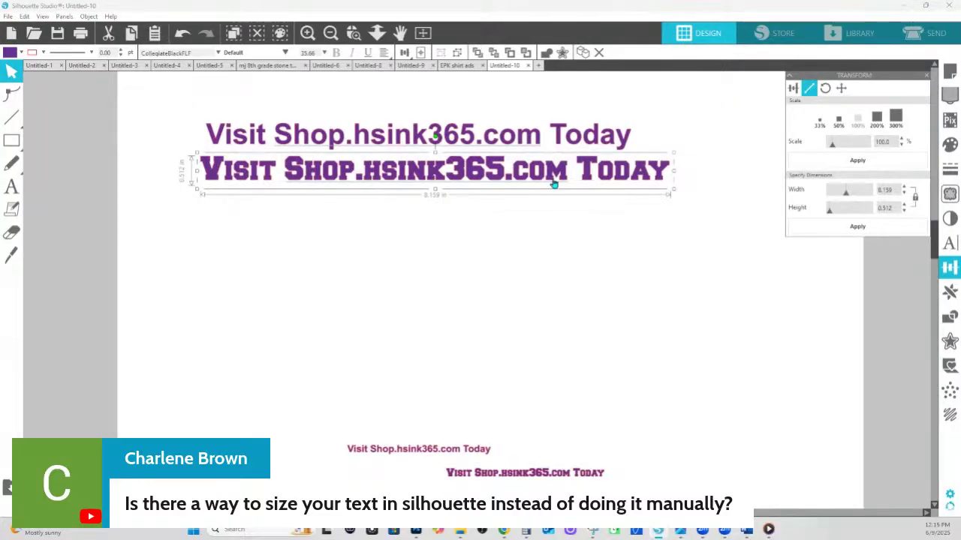
left_click_drag(553, 182, 594, 276)
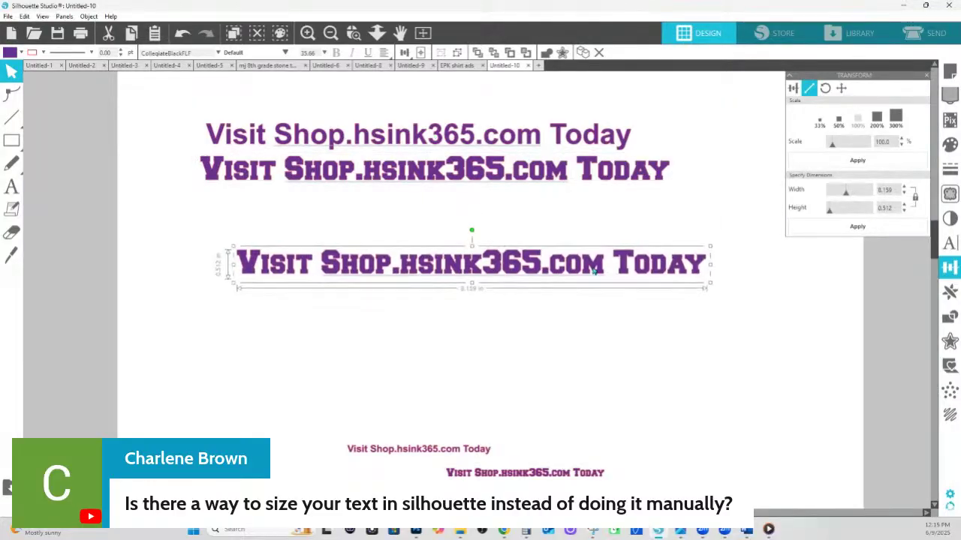
- Set the duplicated CollegiateBlackFLF line's height to 5 in with proportions locked and move it above the page
double_click(896, 207)
type("5")
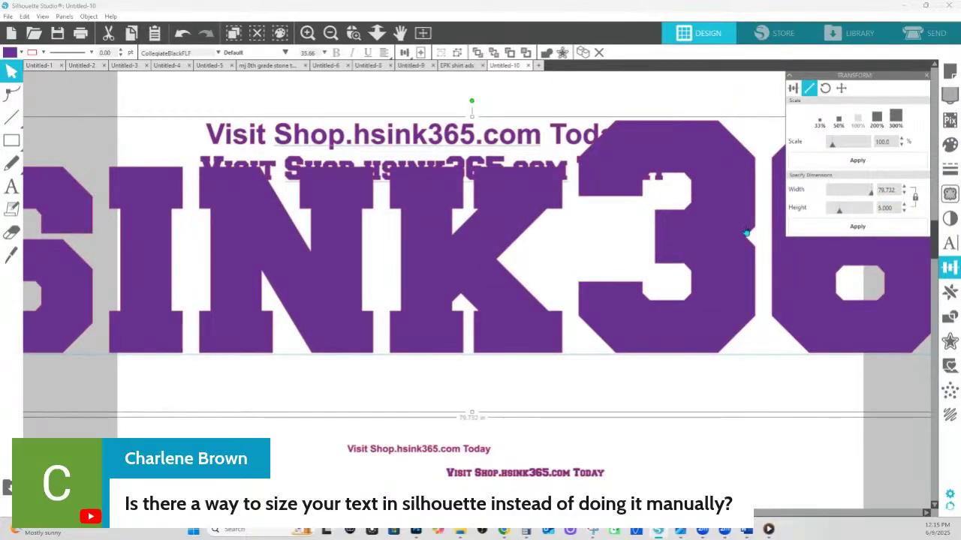
left_click(375, 32)
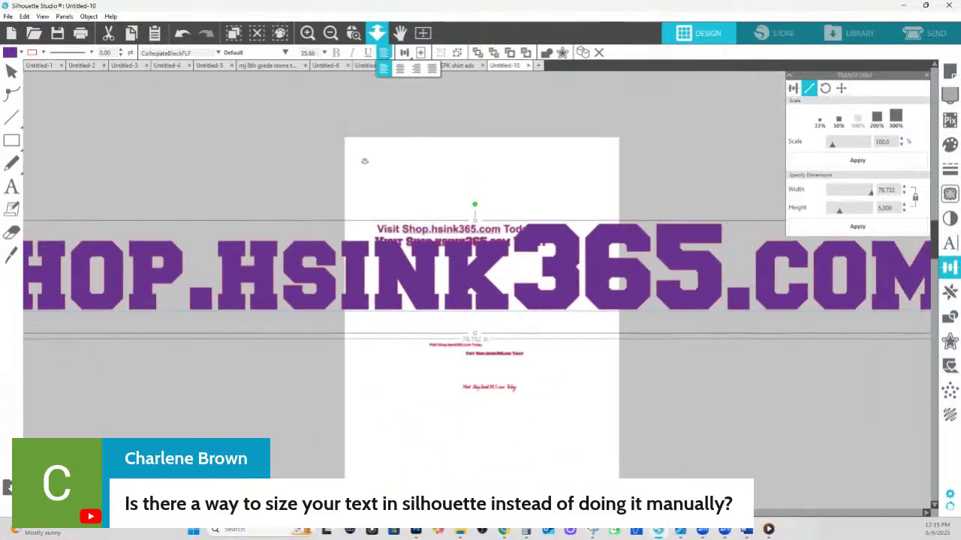
left_click_drag(609, 297, 613, 189)
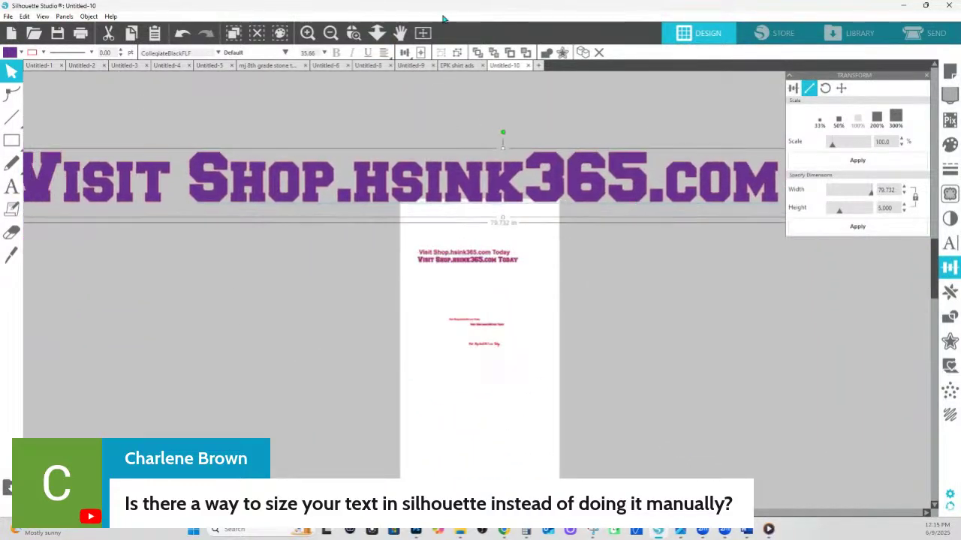
left_click(376, 32)
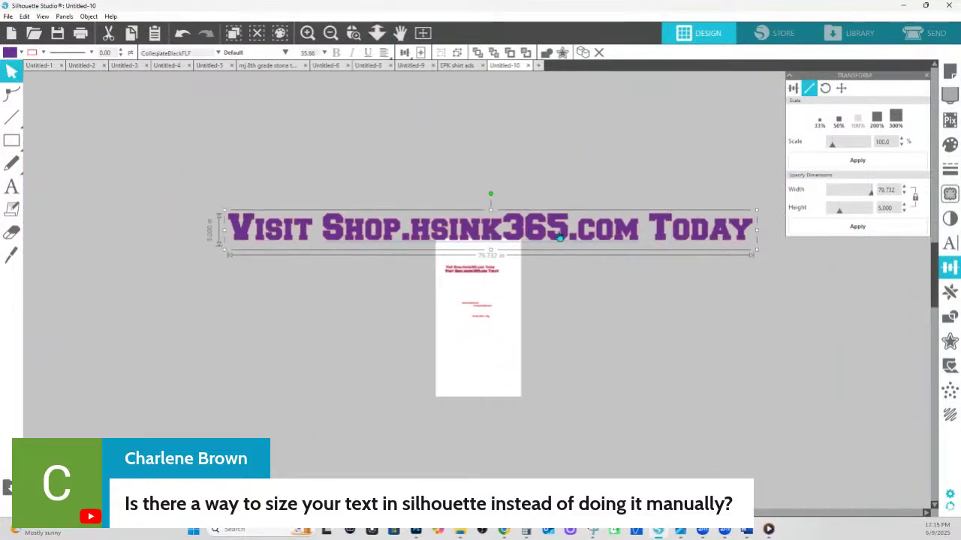
left_click_drag(558, 233, 559, 197)
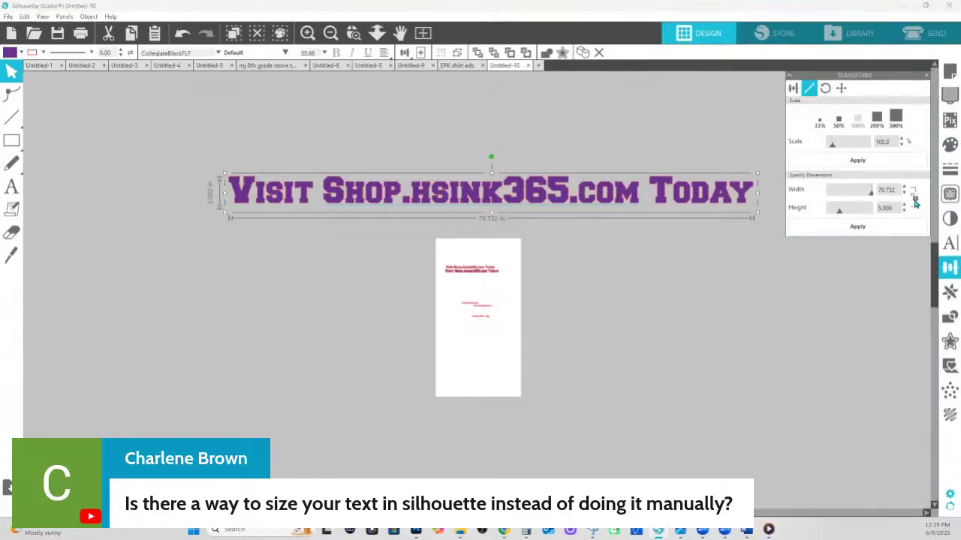
- Unlock the proportions of the oversized text line, set its width to 60 in and deselect it
left_click_drag(897, 189, 854, 192)
type("60")
key("Return")
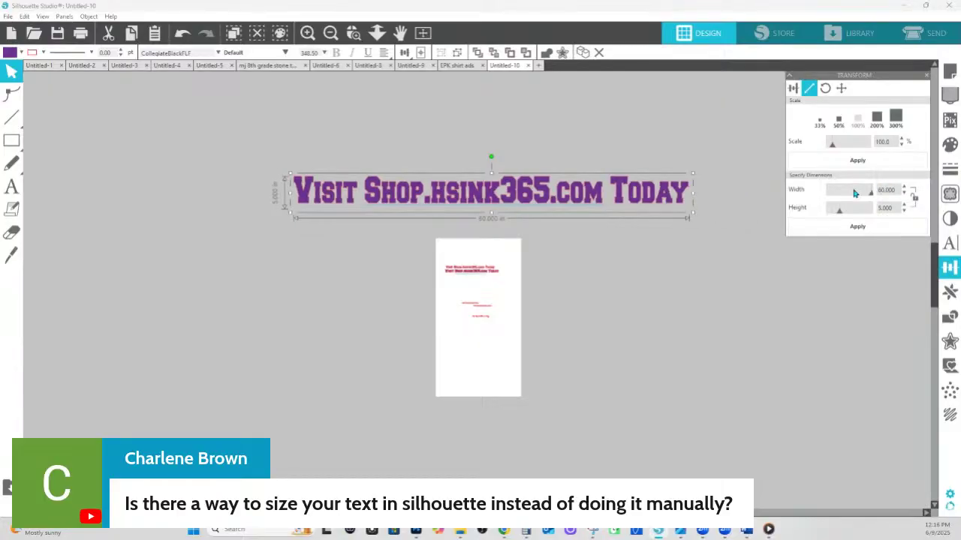
left_click(707, 276)
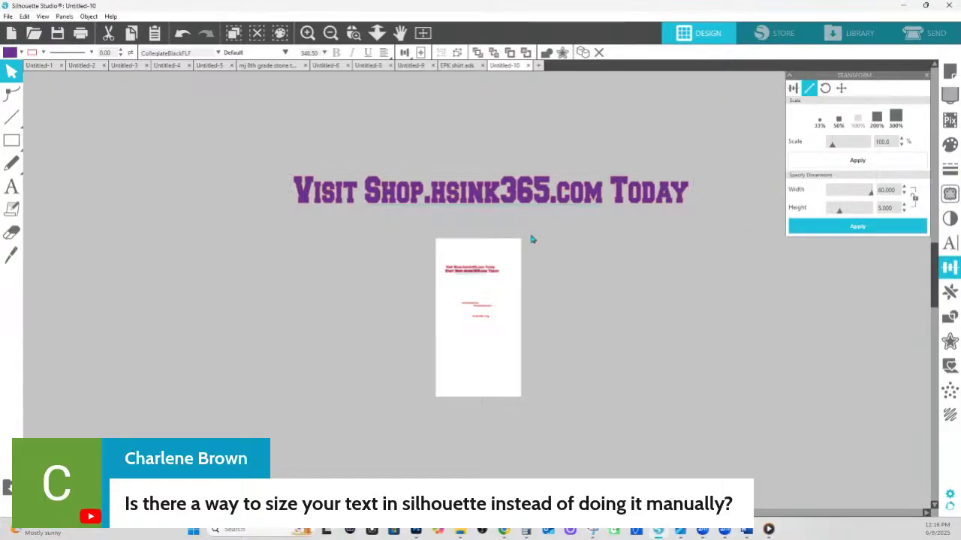
- Place an enlarged copy of the CollegiateBlackFLF line, about 20.7 in wide and 3.6 in high, beside the page
left_click(489, 275)
left_click_drag(489, 276, 620, 265)
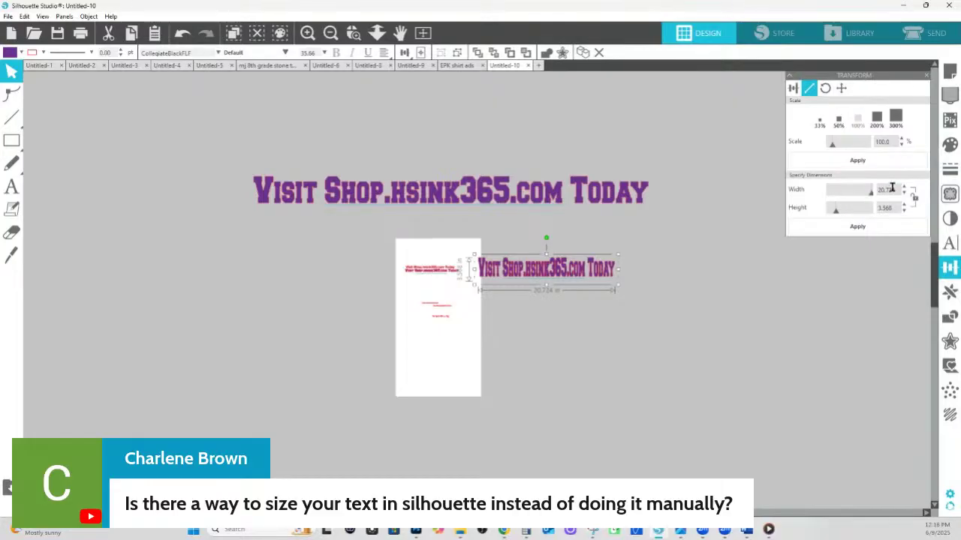
- Duplicate the 60 in wide text line above the original and convert the copy to a path
left_click(386, 206)
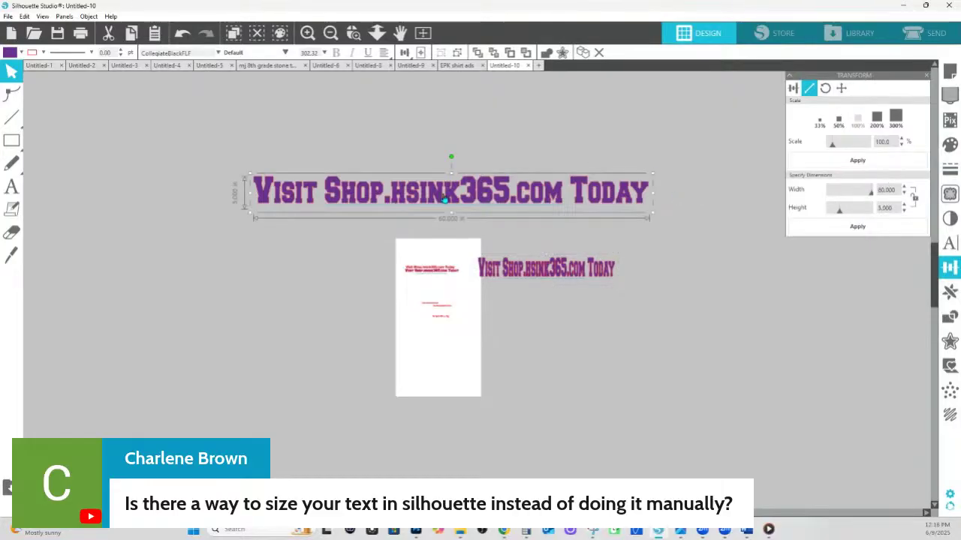
left_click_drag(444, 196, 454, 132)
right_click(464, 134)
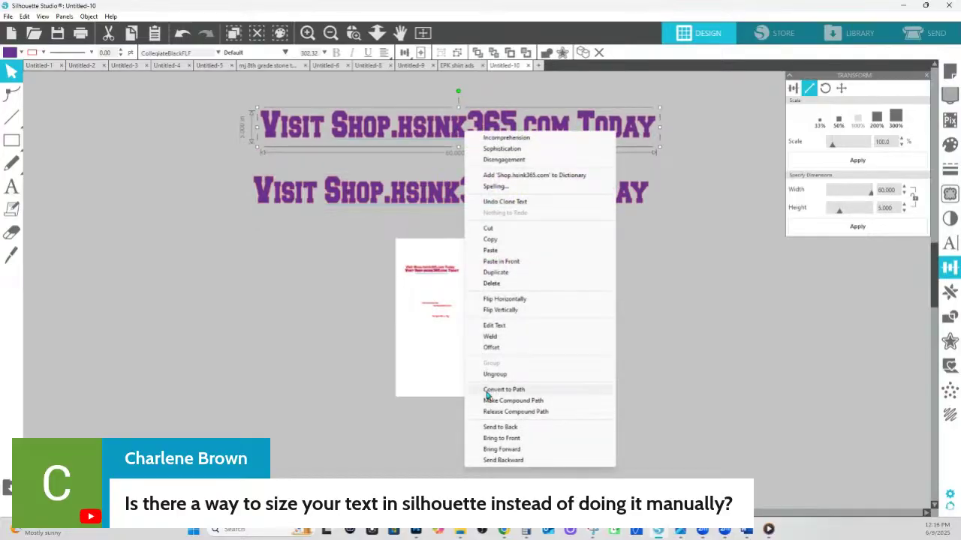
left_click(485, 391)
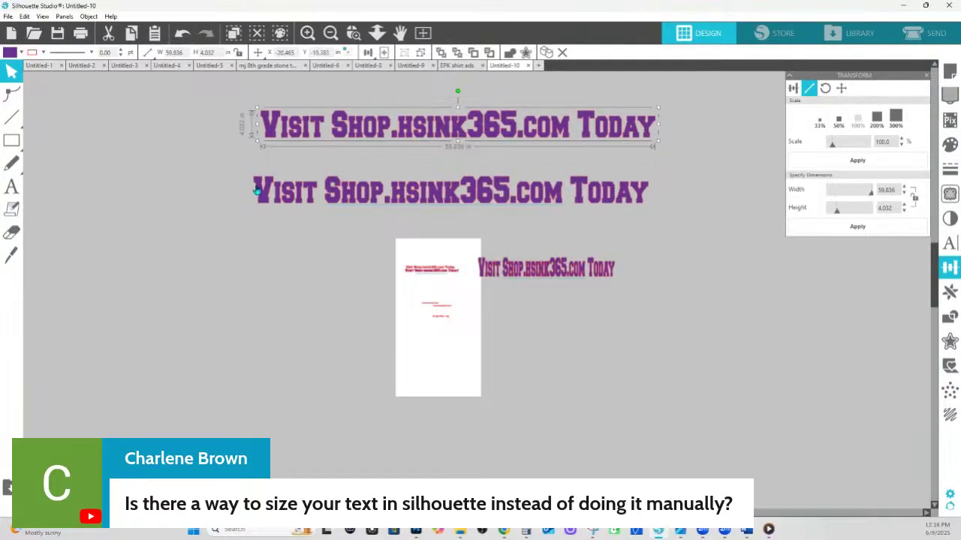
- Line up the converted path copy just above the 60 in live text line, leaving a small gap between them
left_click(263, 202)
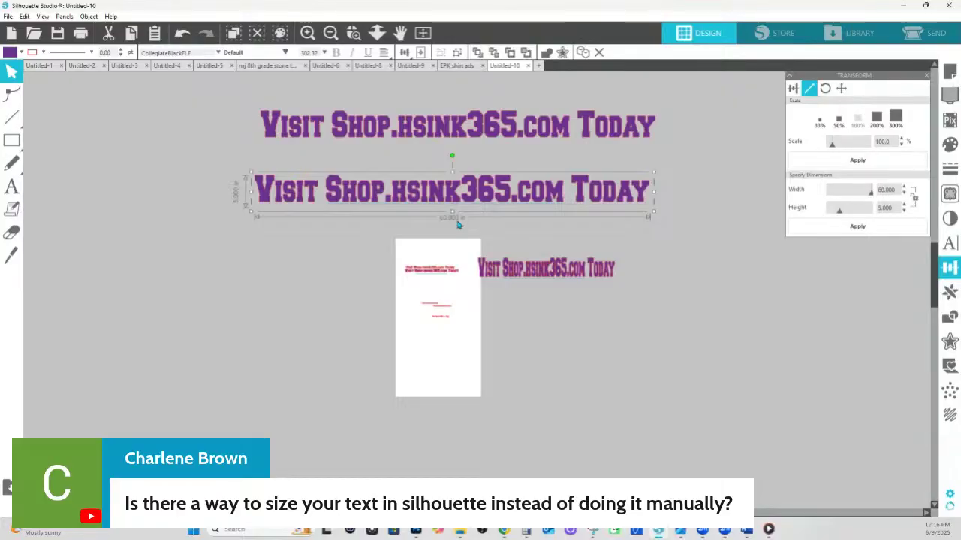
left_click_drag(480, 138, 475, 160)
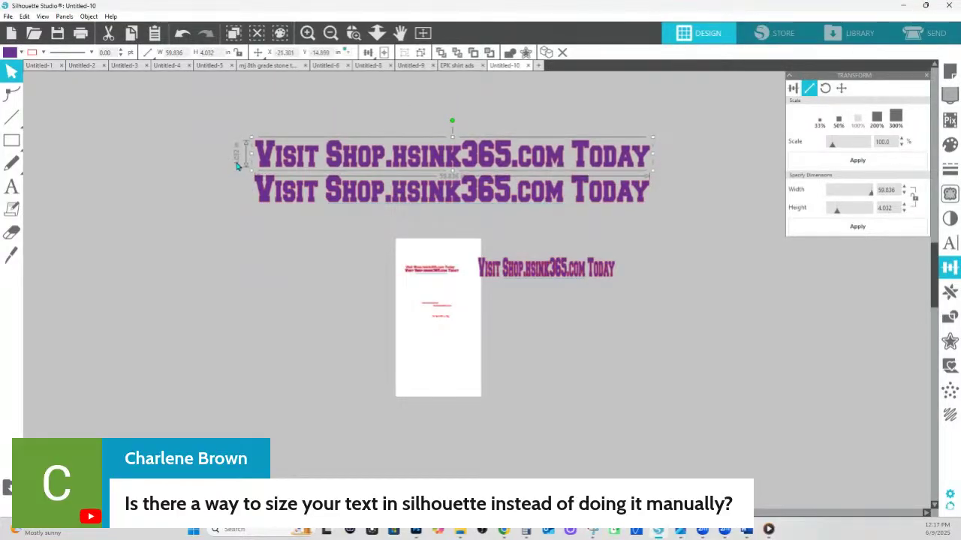
left_click_drag(384, 151, 388, 136)
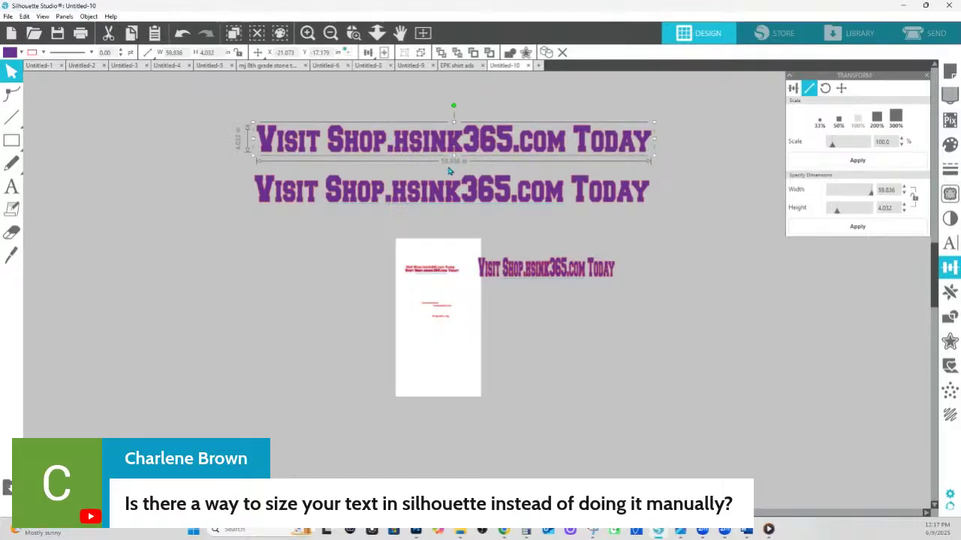
- Compare the bounding-box width and height of the converted path copy with those of the live text line
left_click(351, 198)
left_click(348, 148)
left_click(355, 194)
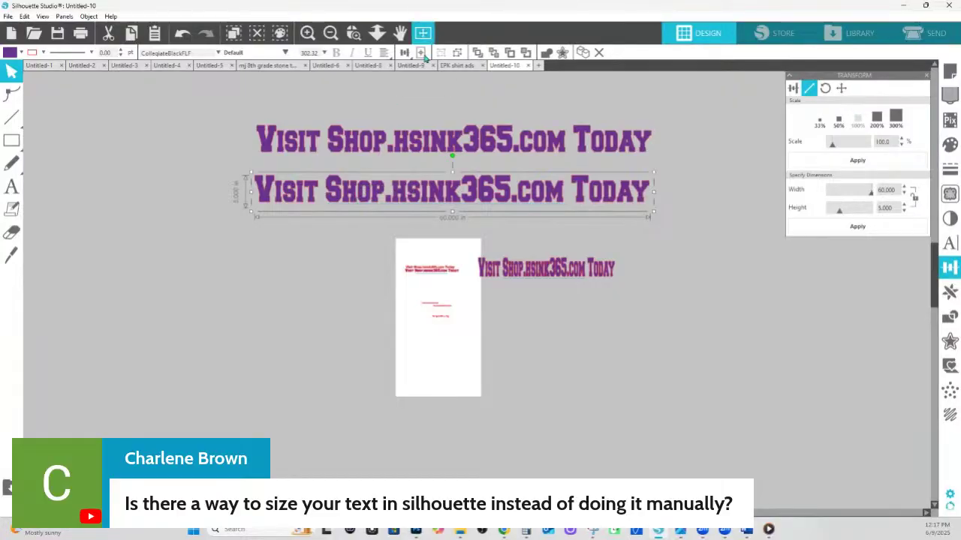
left_click(393, 147)
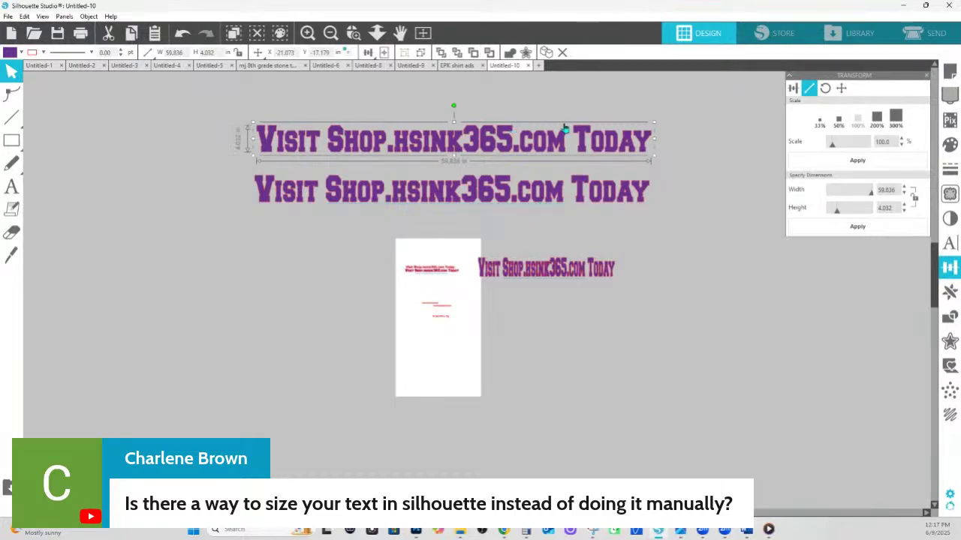
left_click(507, 198)
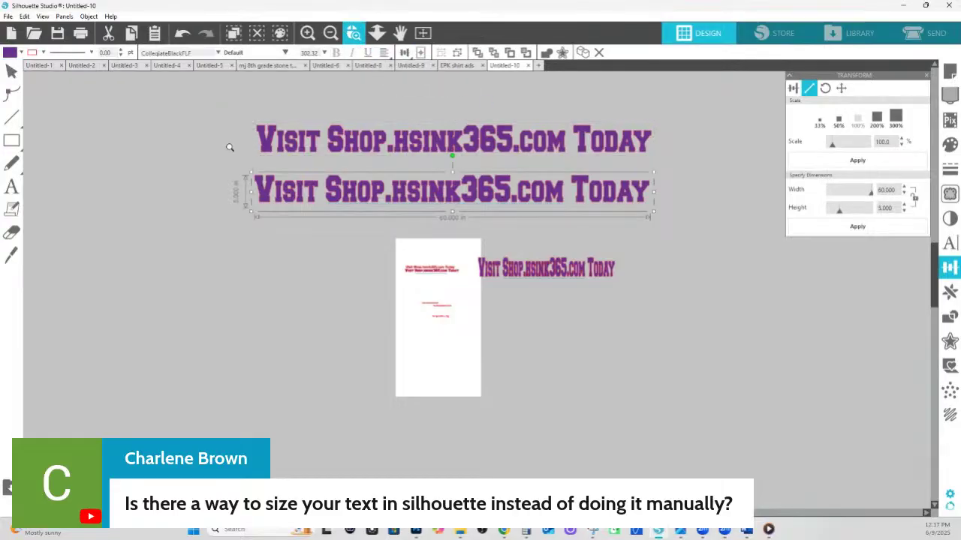
left_click(354, 35)
scroll(364, 315, "down", 1)
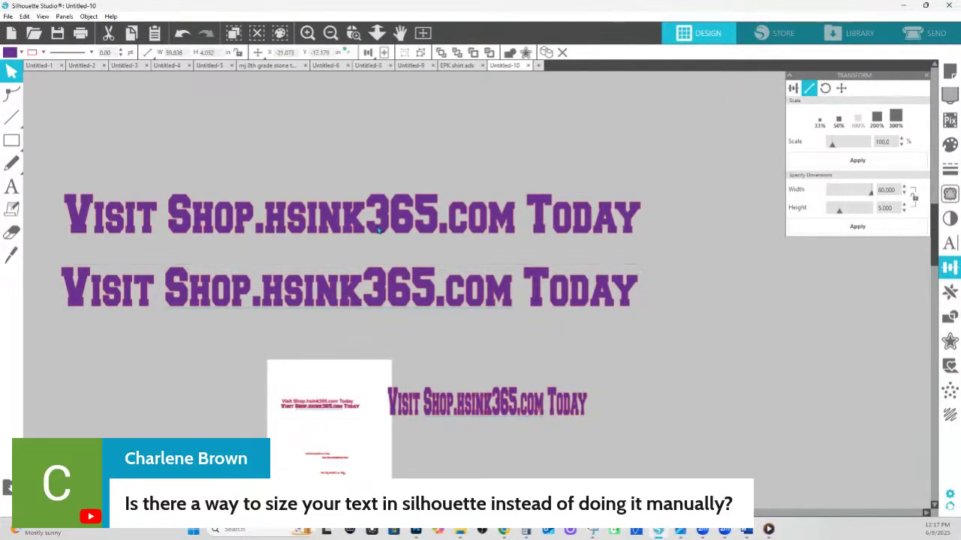
left_click(365, 250)
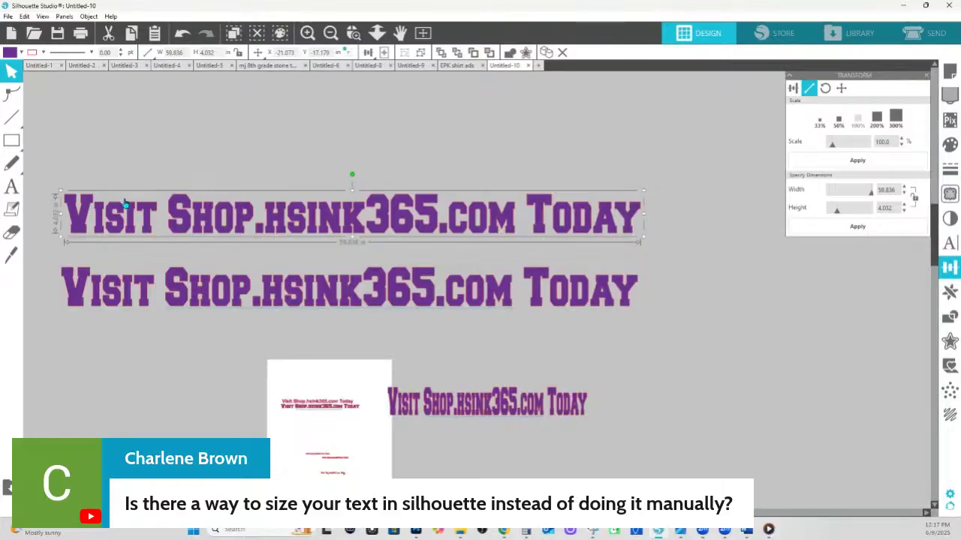
left_click(348, 294)
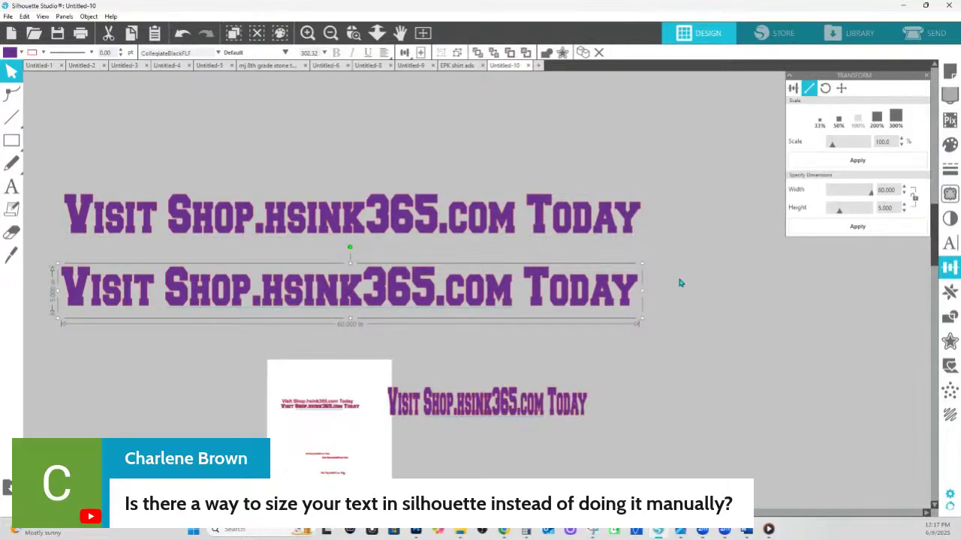
left_click(383, 225)
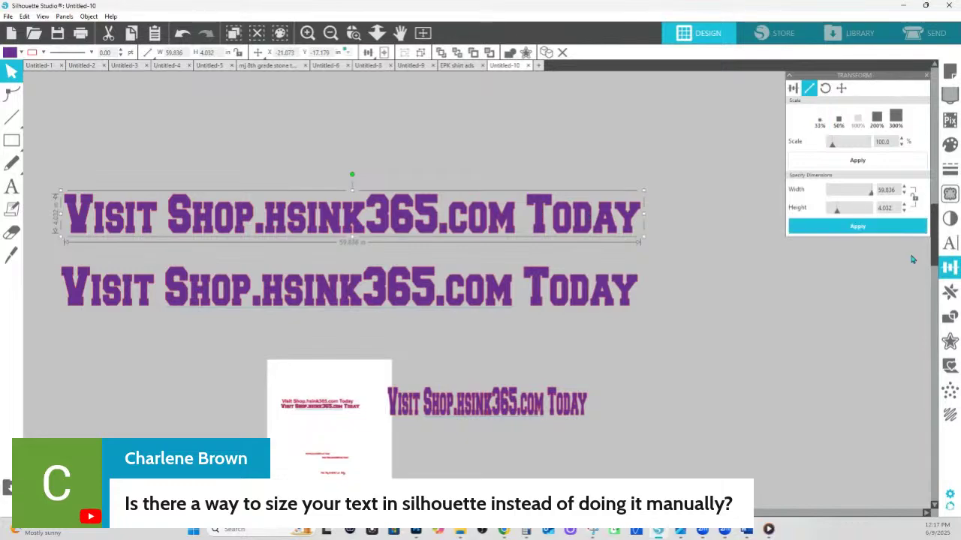
- Change the lower live text line's font to Colatin and move the line to the right, above the page
left_click(950, 243)
key("Escape")
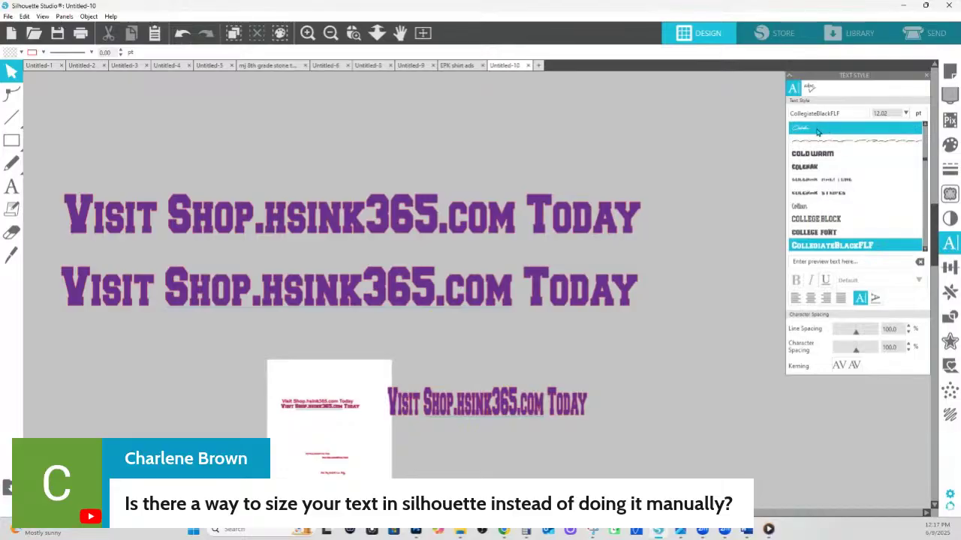
left_click(619, 283)
left_click(796, 129)
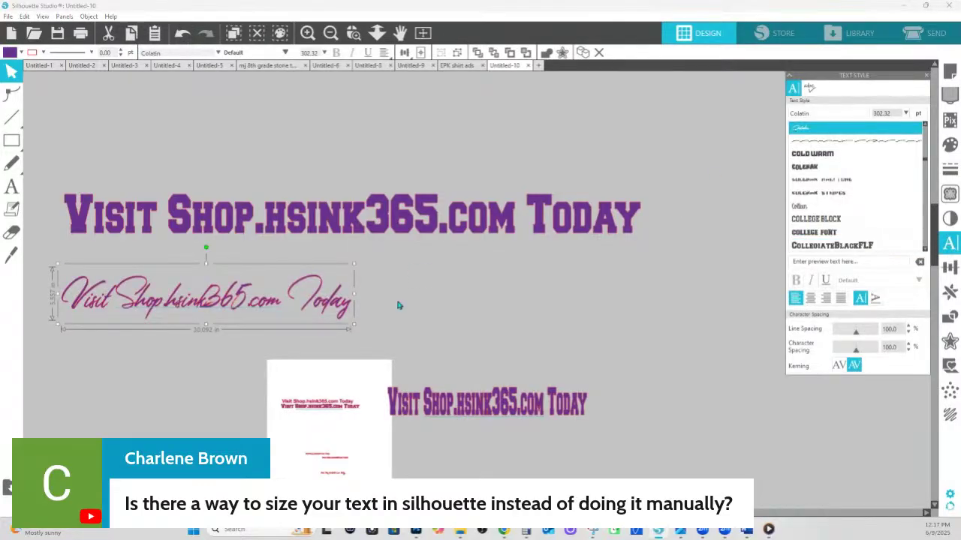
left_click_drag(359, 310, 524, 317)
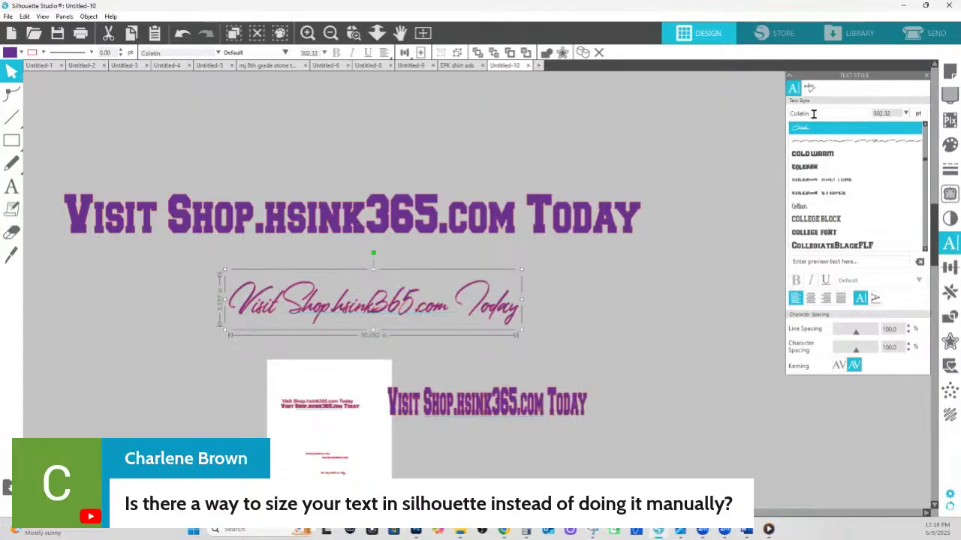
- Change the script line's font to Samantha Upright and delete the final "y" from "Today"
left_click_drag(813, 113, 755, 117)
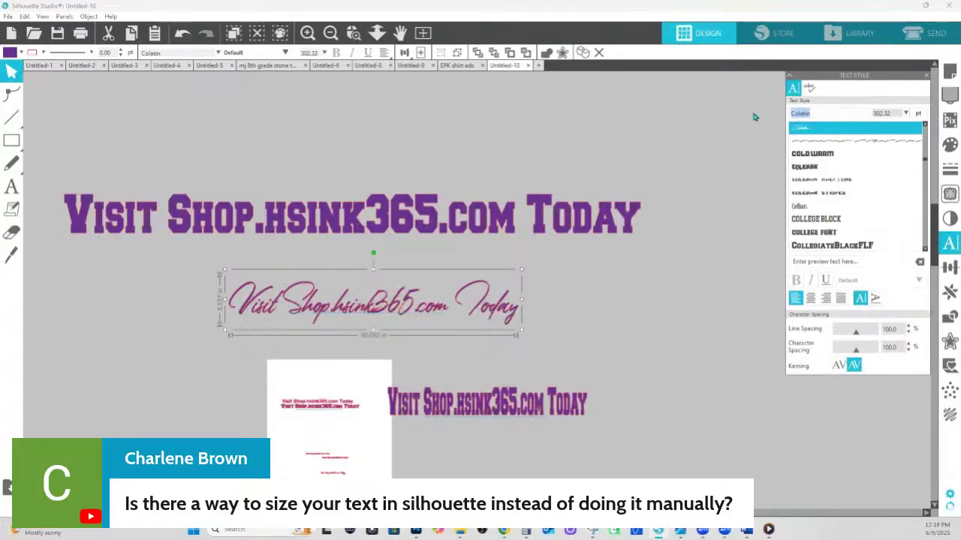
type("samantha italic")
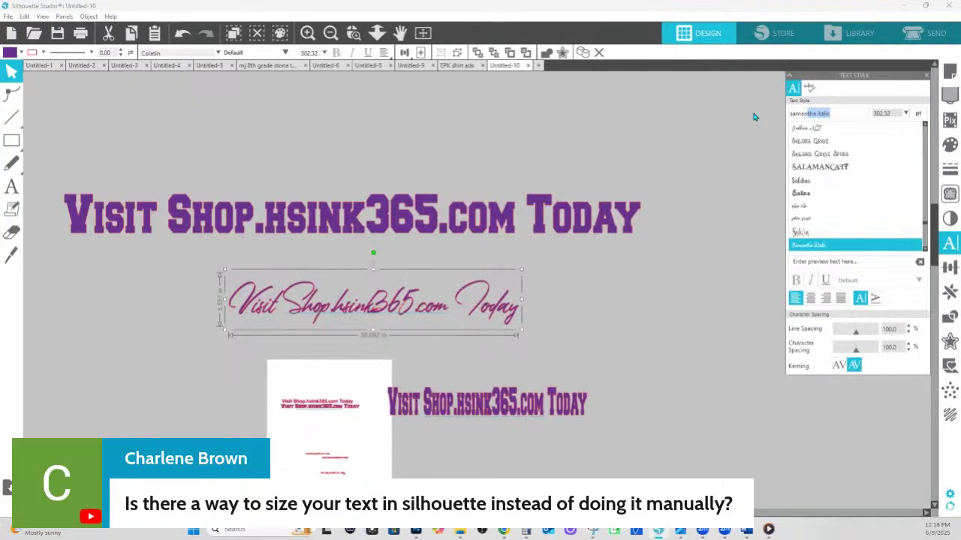
scroll(811, 195, "down", 1)
left_click(822, 230)
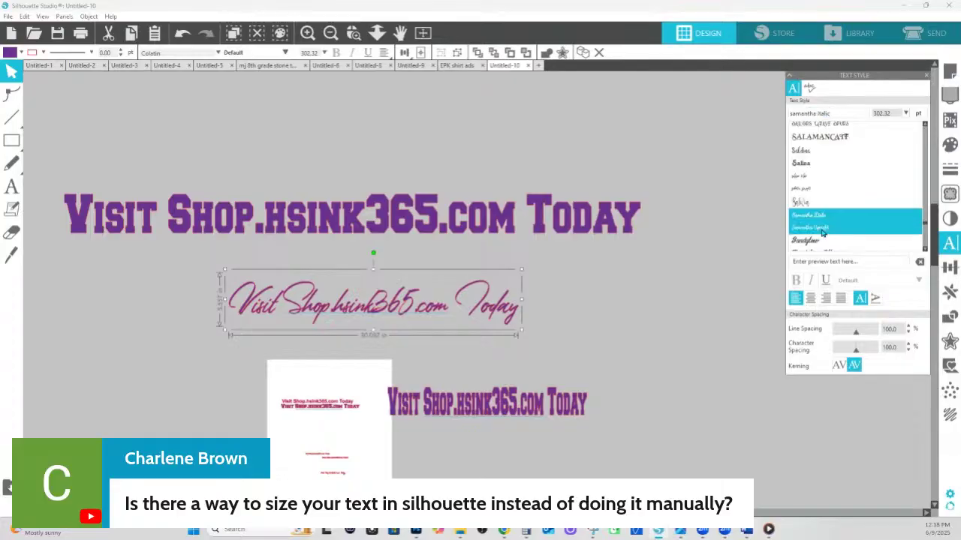
double_click(512, 307)
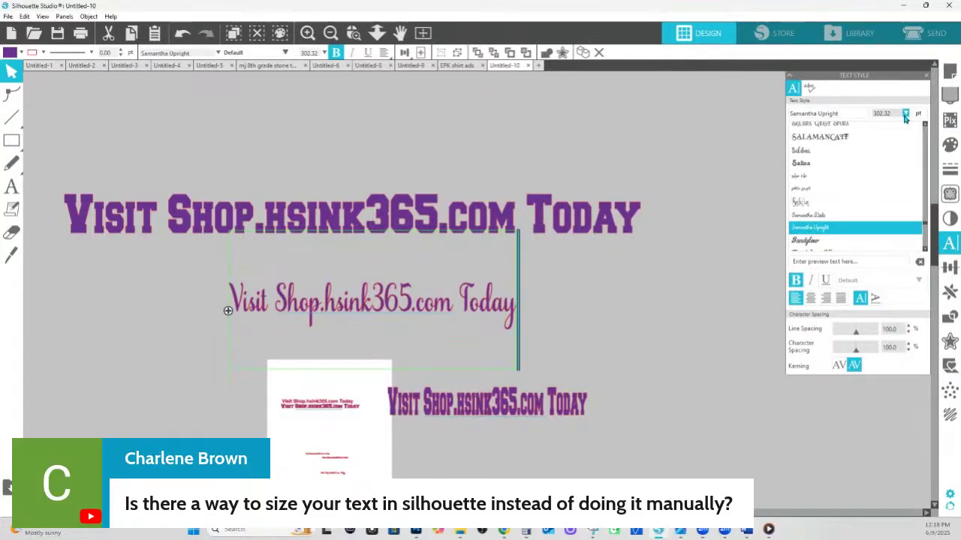
key("BackSpace")
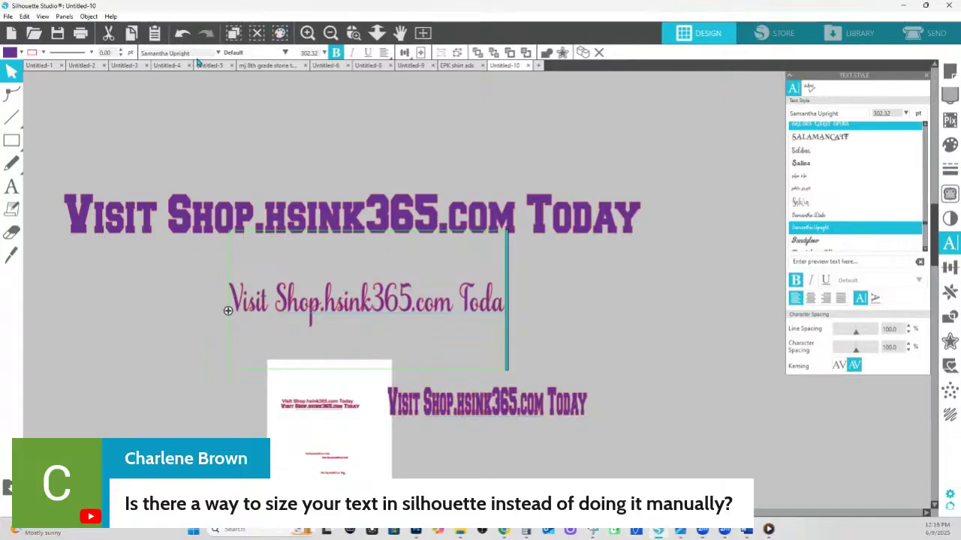
- Switch the program's view to Business Edition while the script line stays open for editing
left_click(110, 16)
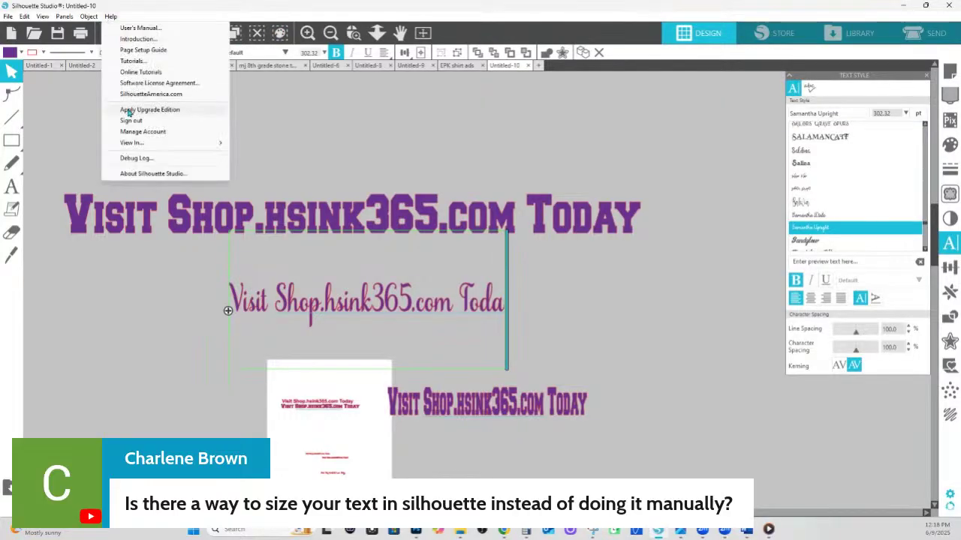
mouse_move(132, 144)
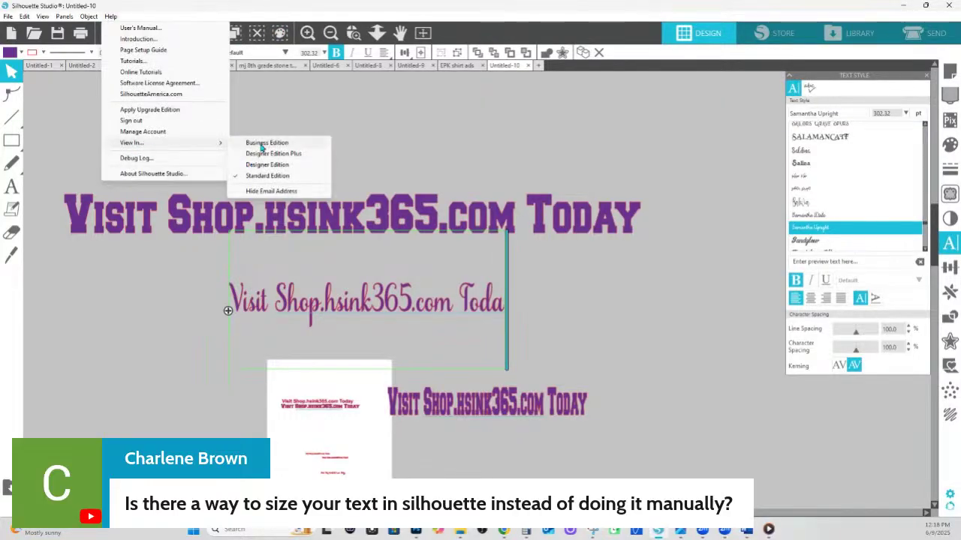
left_click(253, 142)
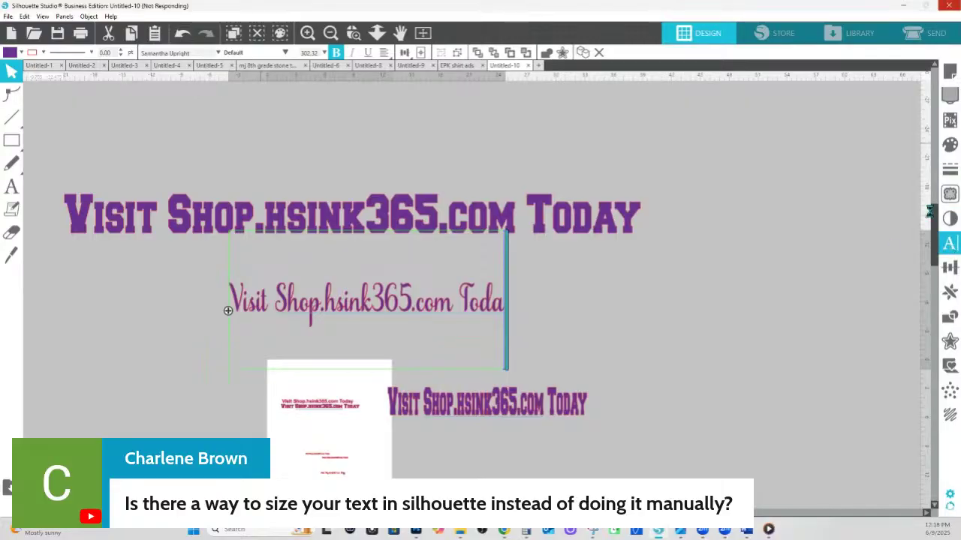
- Browse the Samantha Upright glyphs, insert a looping swash glyph after "Toda" and finish editing the text
left_click(950, 244)
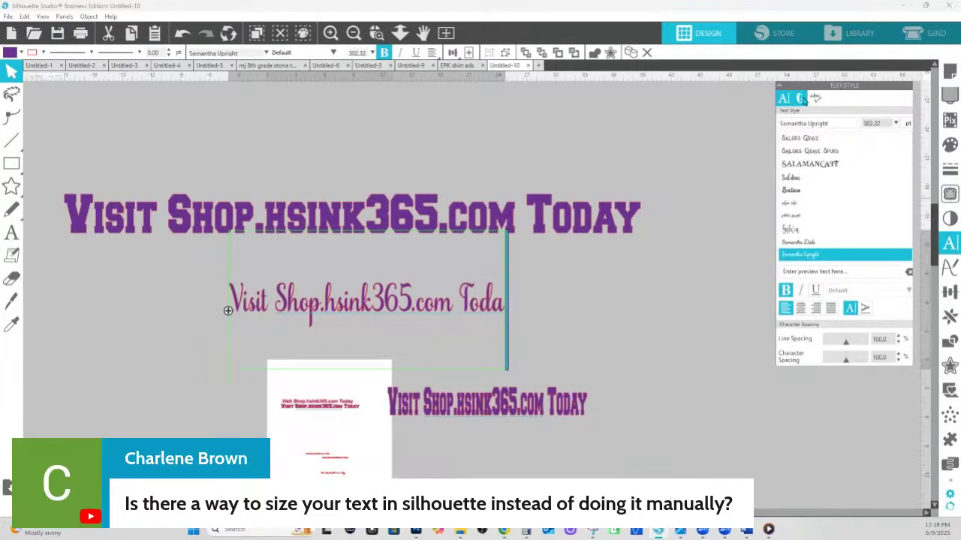
left_click(800, 99)
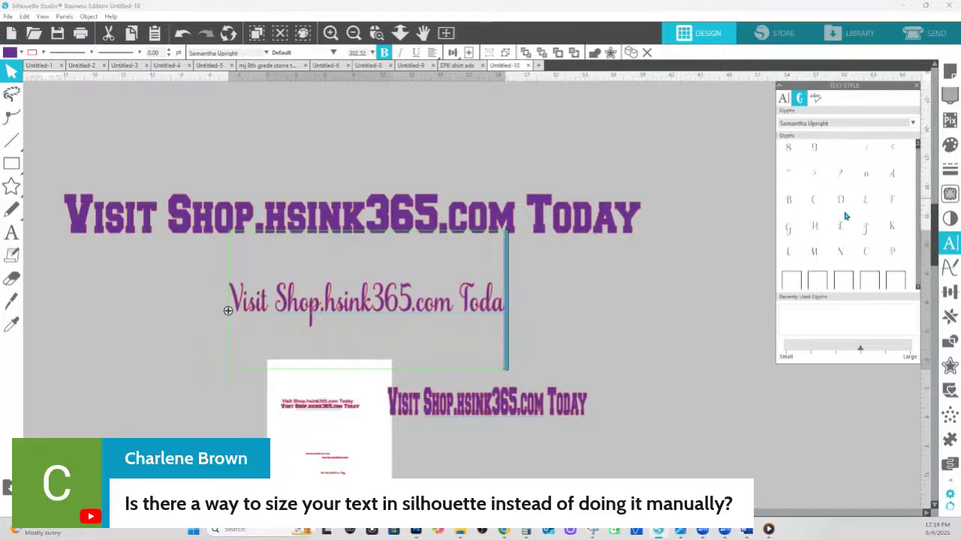
scroll(858, 235, "down", 3)
scroll(859, 238, "down", 1)
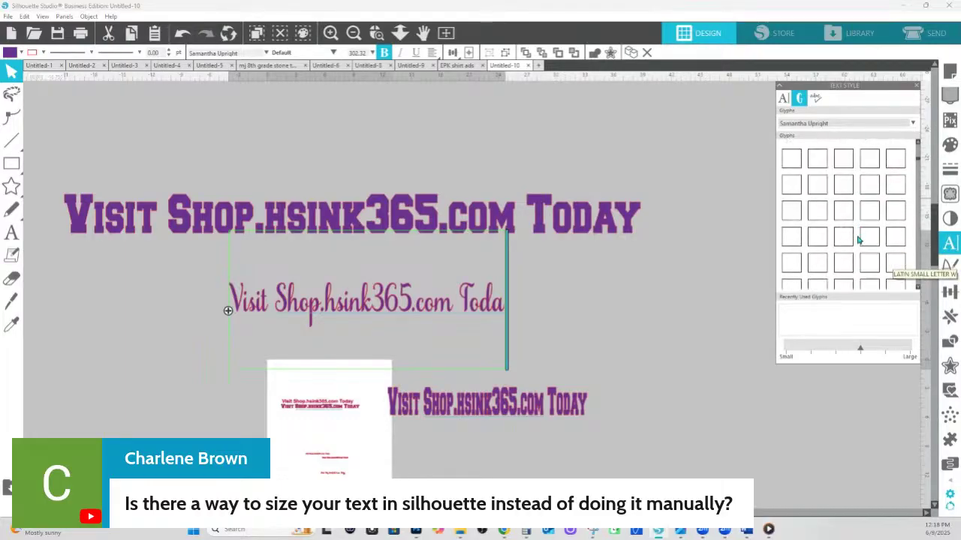
scroll(859, 240, "up", 2)
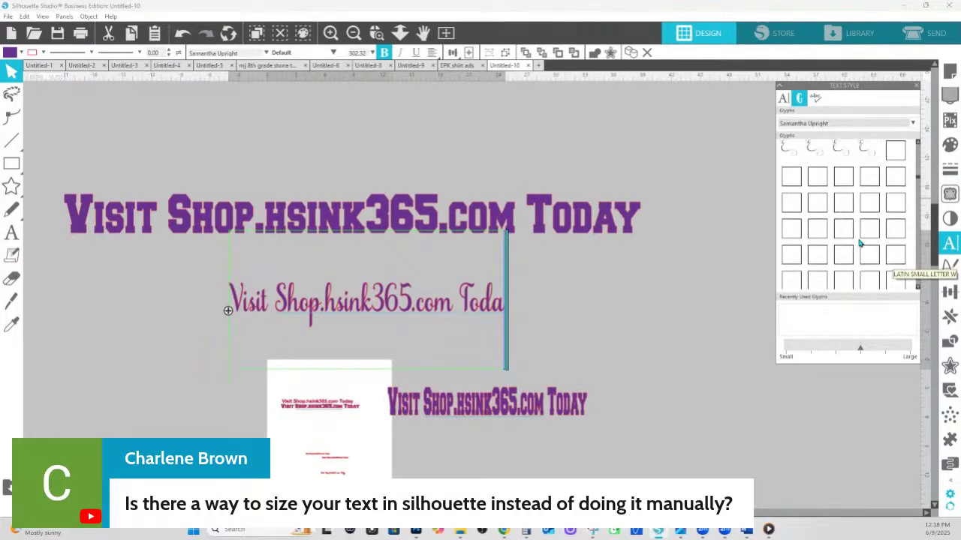
scroll(859, 240, "up", 2)
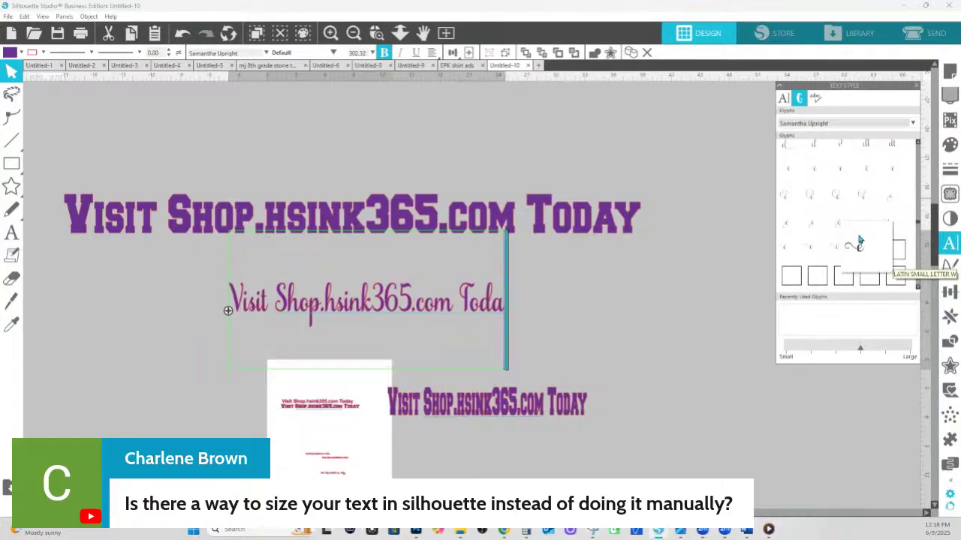
scroll(860, 238, "down", 1)
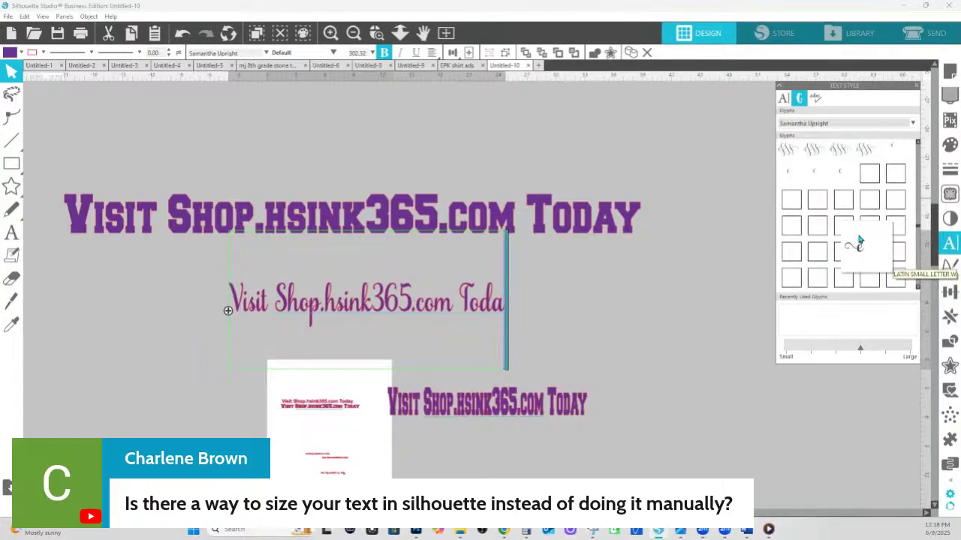
scroll(860, 240, "up", 1)
left_click(810, 153)
left_click(613, 271)
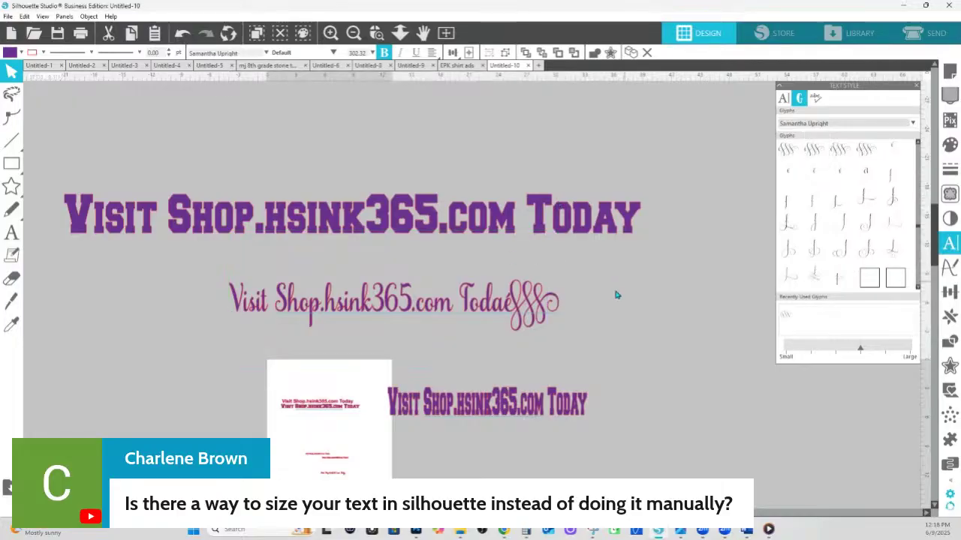
- Place a duplicate of the swash text line below and beside the original and convert it to a path
left_click(354, 308)
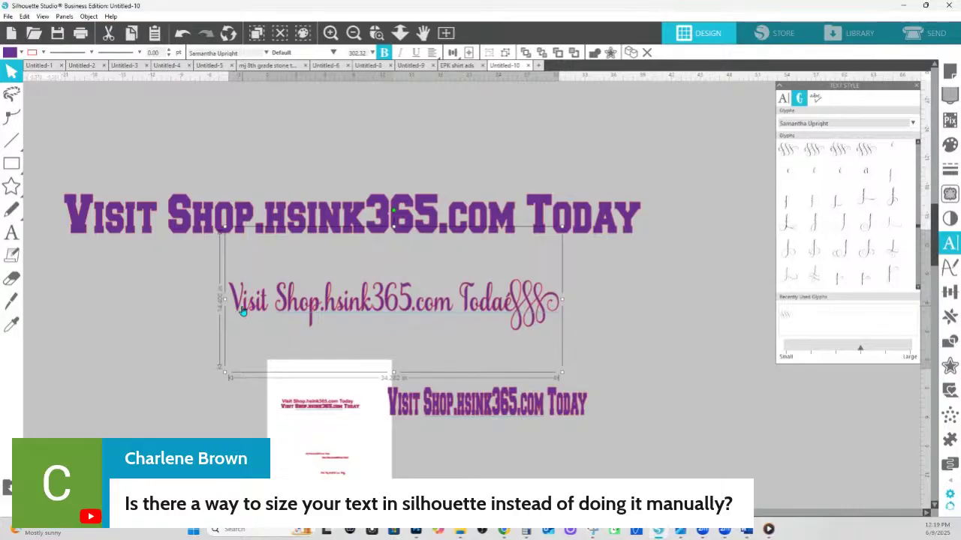
mouse_move(242, 313)
left_mouse_down()
mouse_move(449, 355)
mouse_move(520, 355)
left_mouse_up()
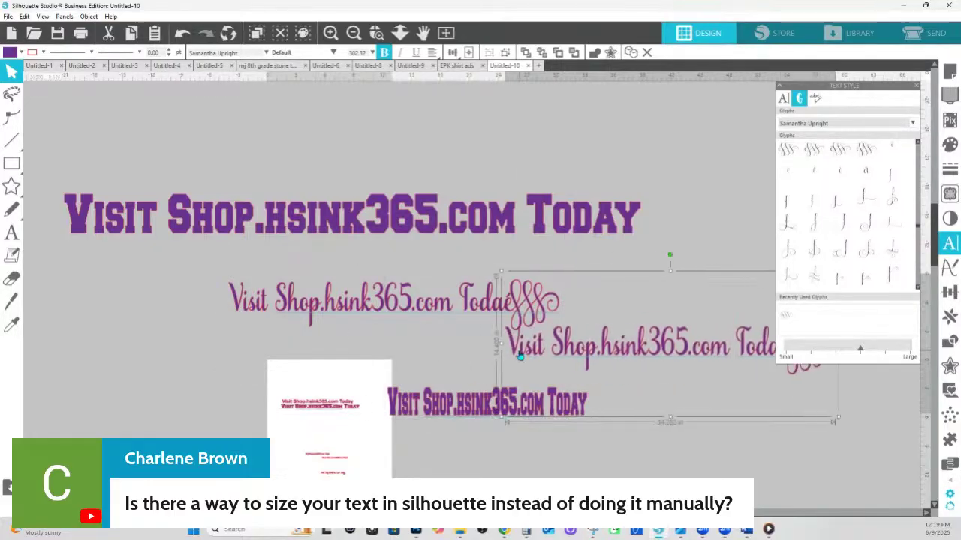
left_click(560, 249)
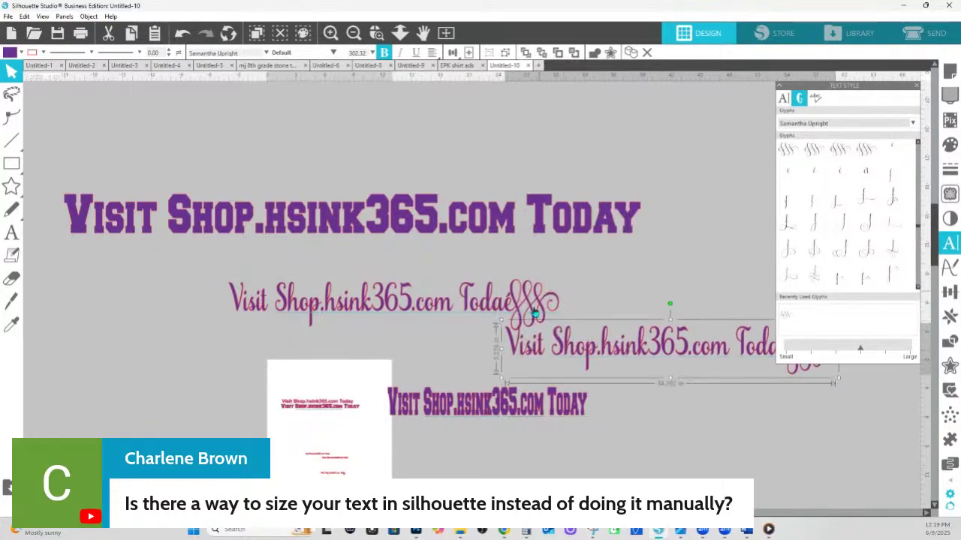
- Move the path copy of the swash line closer beneath the original, and select the original editable line to compare their bounding boxes
left_click_drag(546, 345, 497, 352)
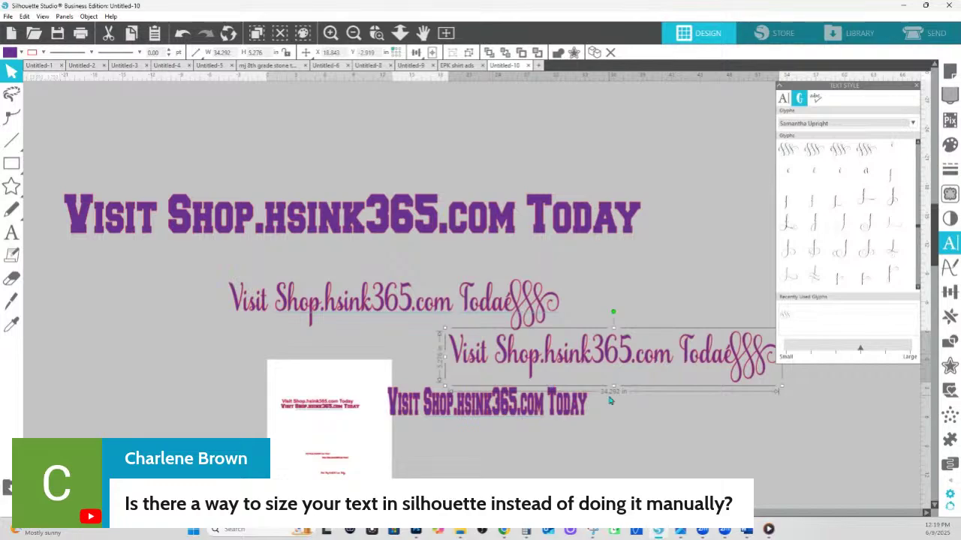
left_click(410, 308)
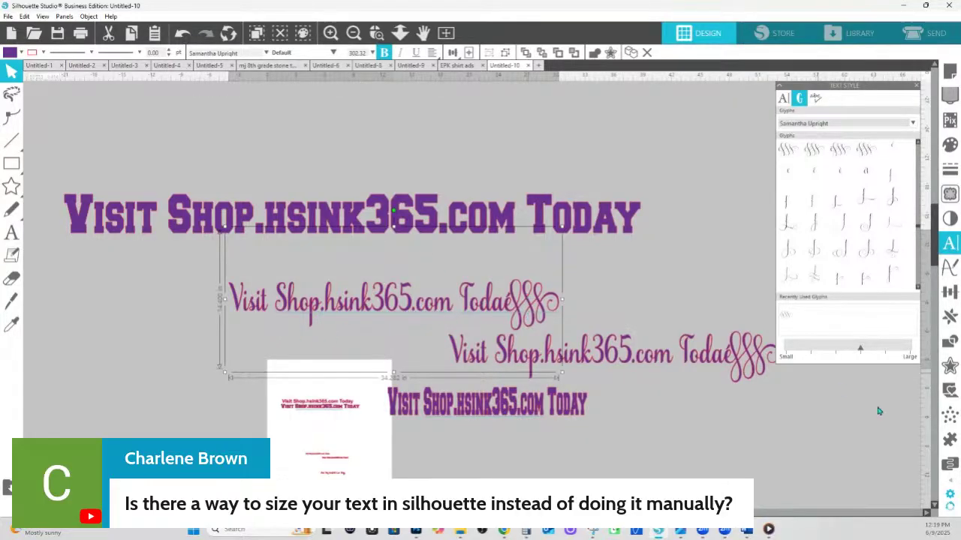
- Scale the original editable swash line to a height of 5 in with its proportions locked, and compare its selection with the path copy
left_click(948, 293)
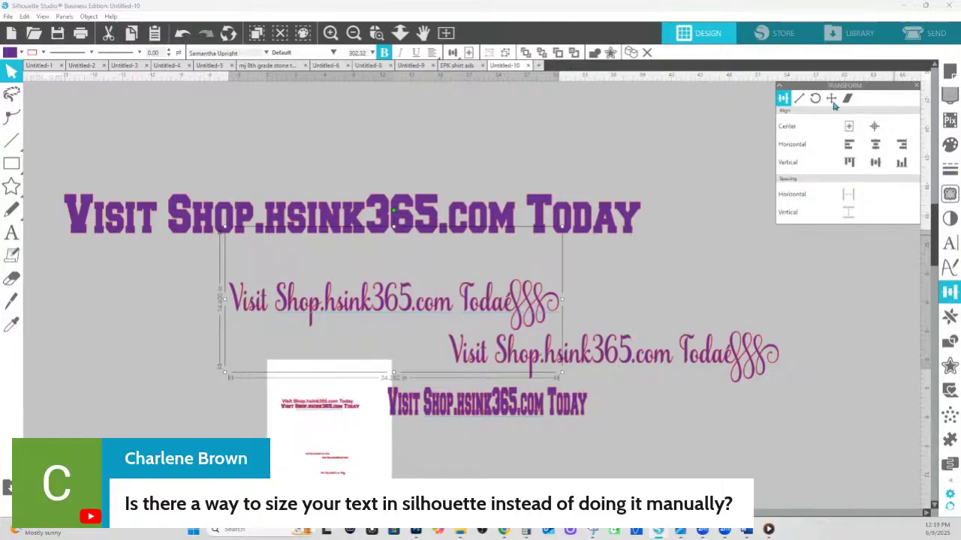
left_click(798, 98)
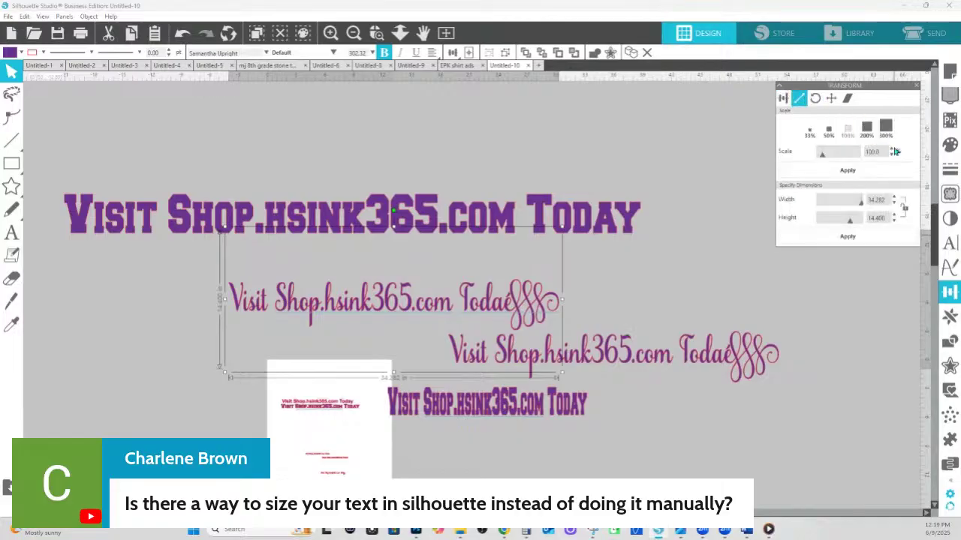
left_click(889, 218)
left_click(903, 209)
left_click_drag(860, 217, 840, 216)
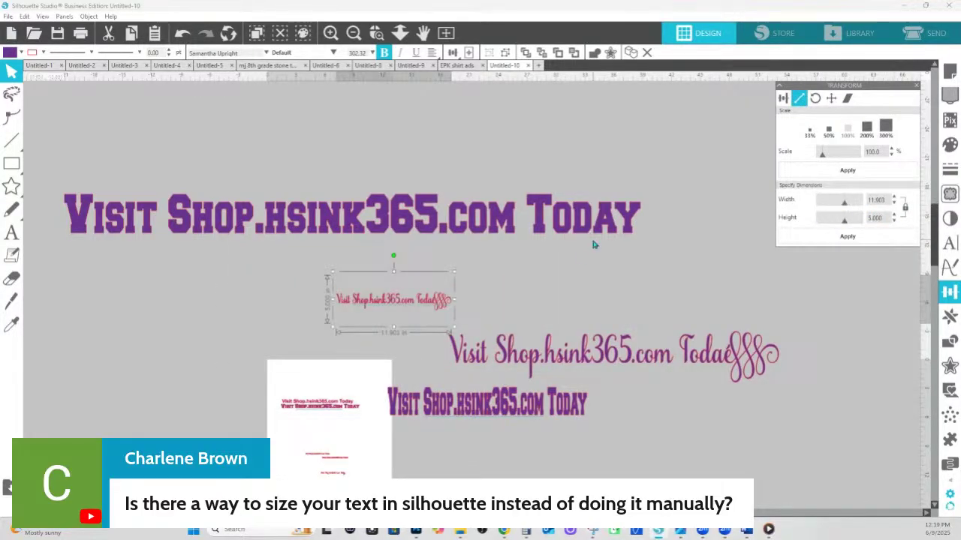
left_click(455, 354)
left_click(419, 307)
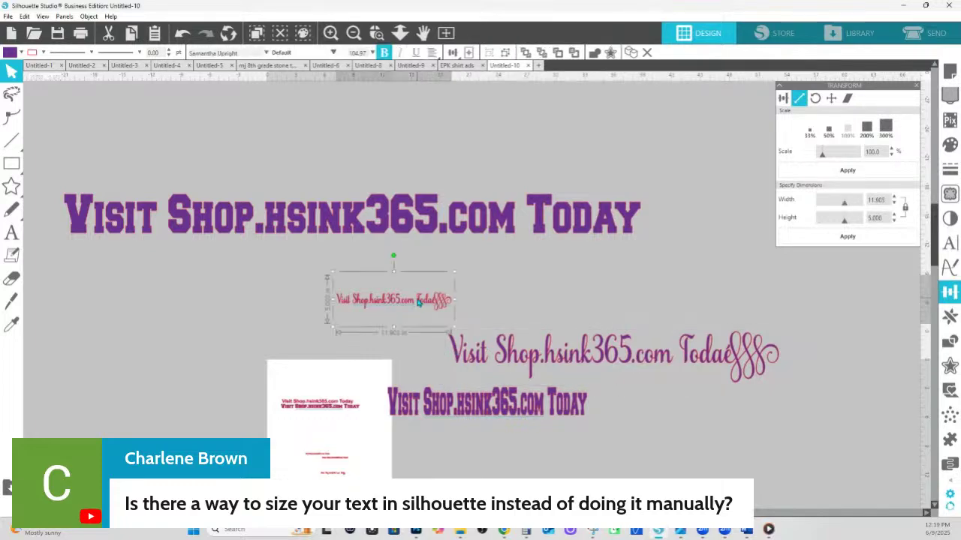